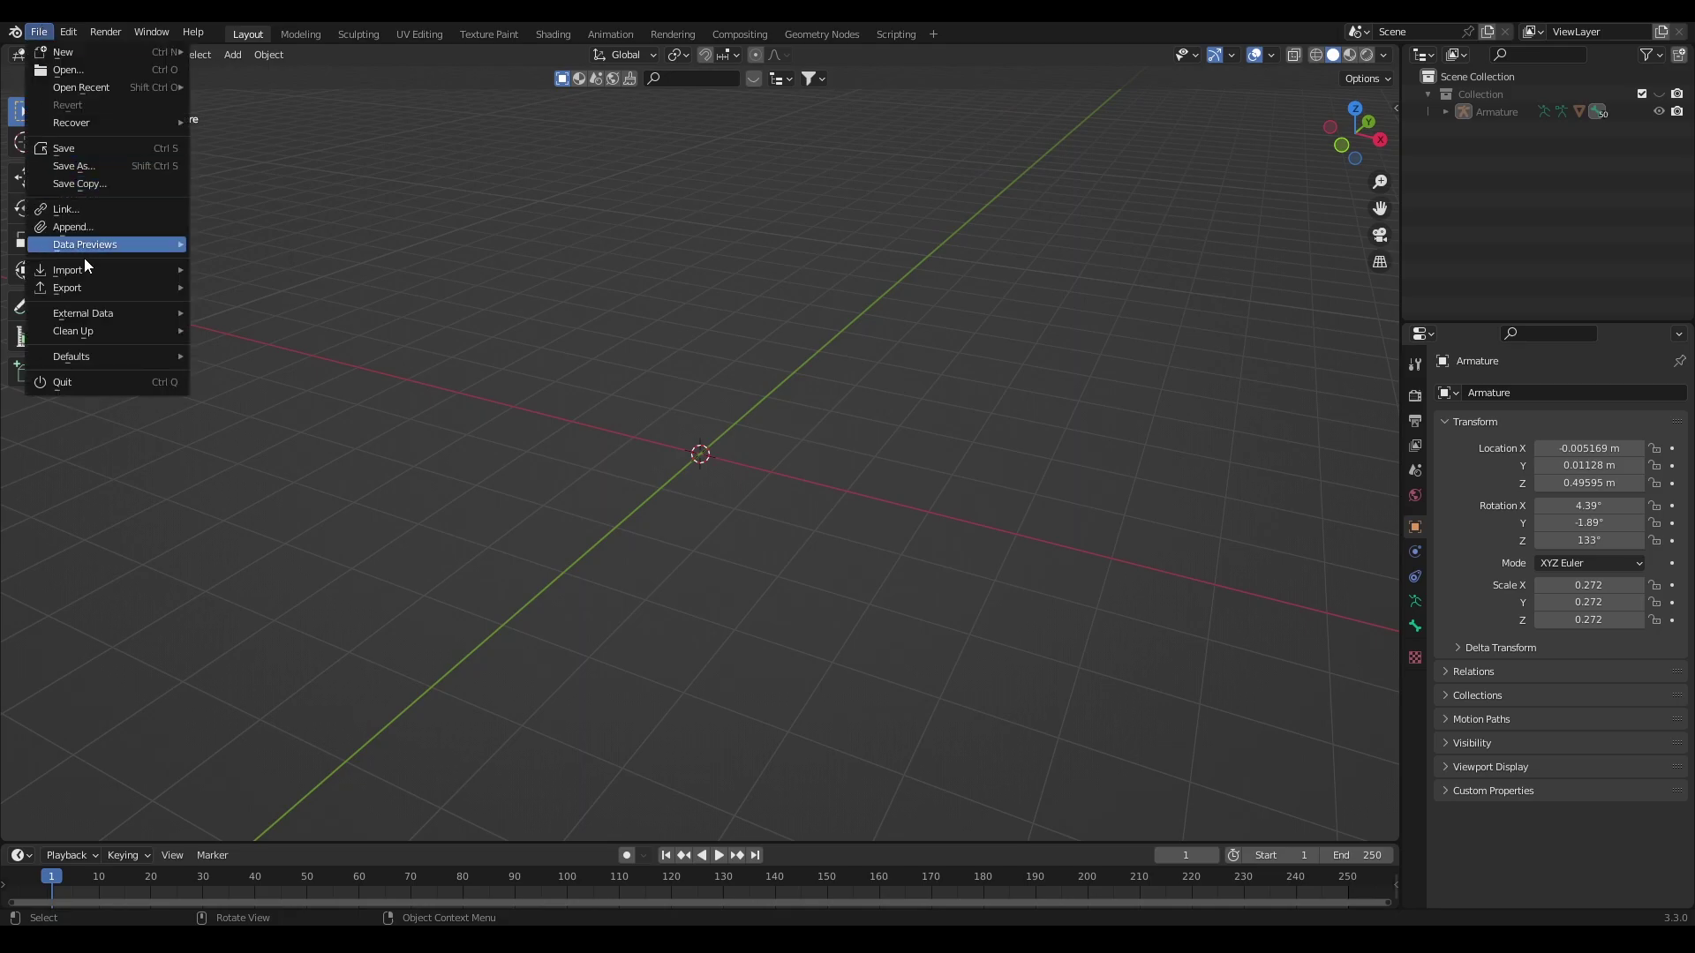
Import the Refrence image as a plane, show it in material preview, and rotate it 90° about X.
mouse_move(99, 280)
left_click(335, 514)
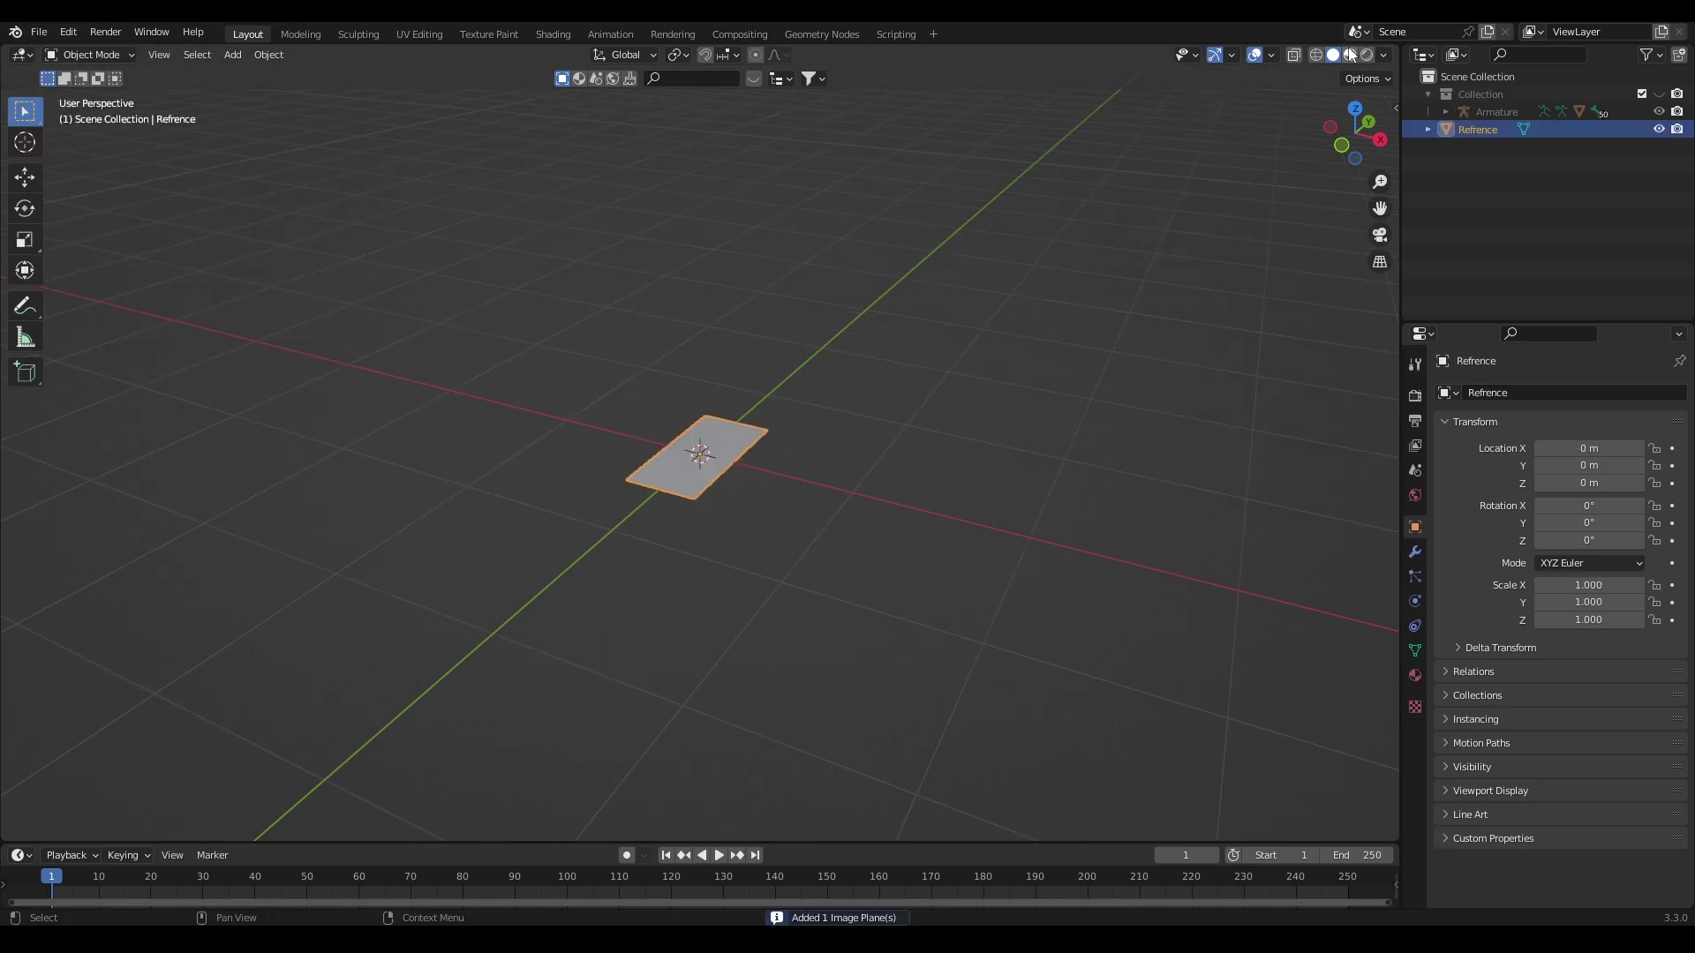
left_click(1350, 55)
type("r")
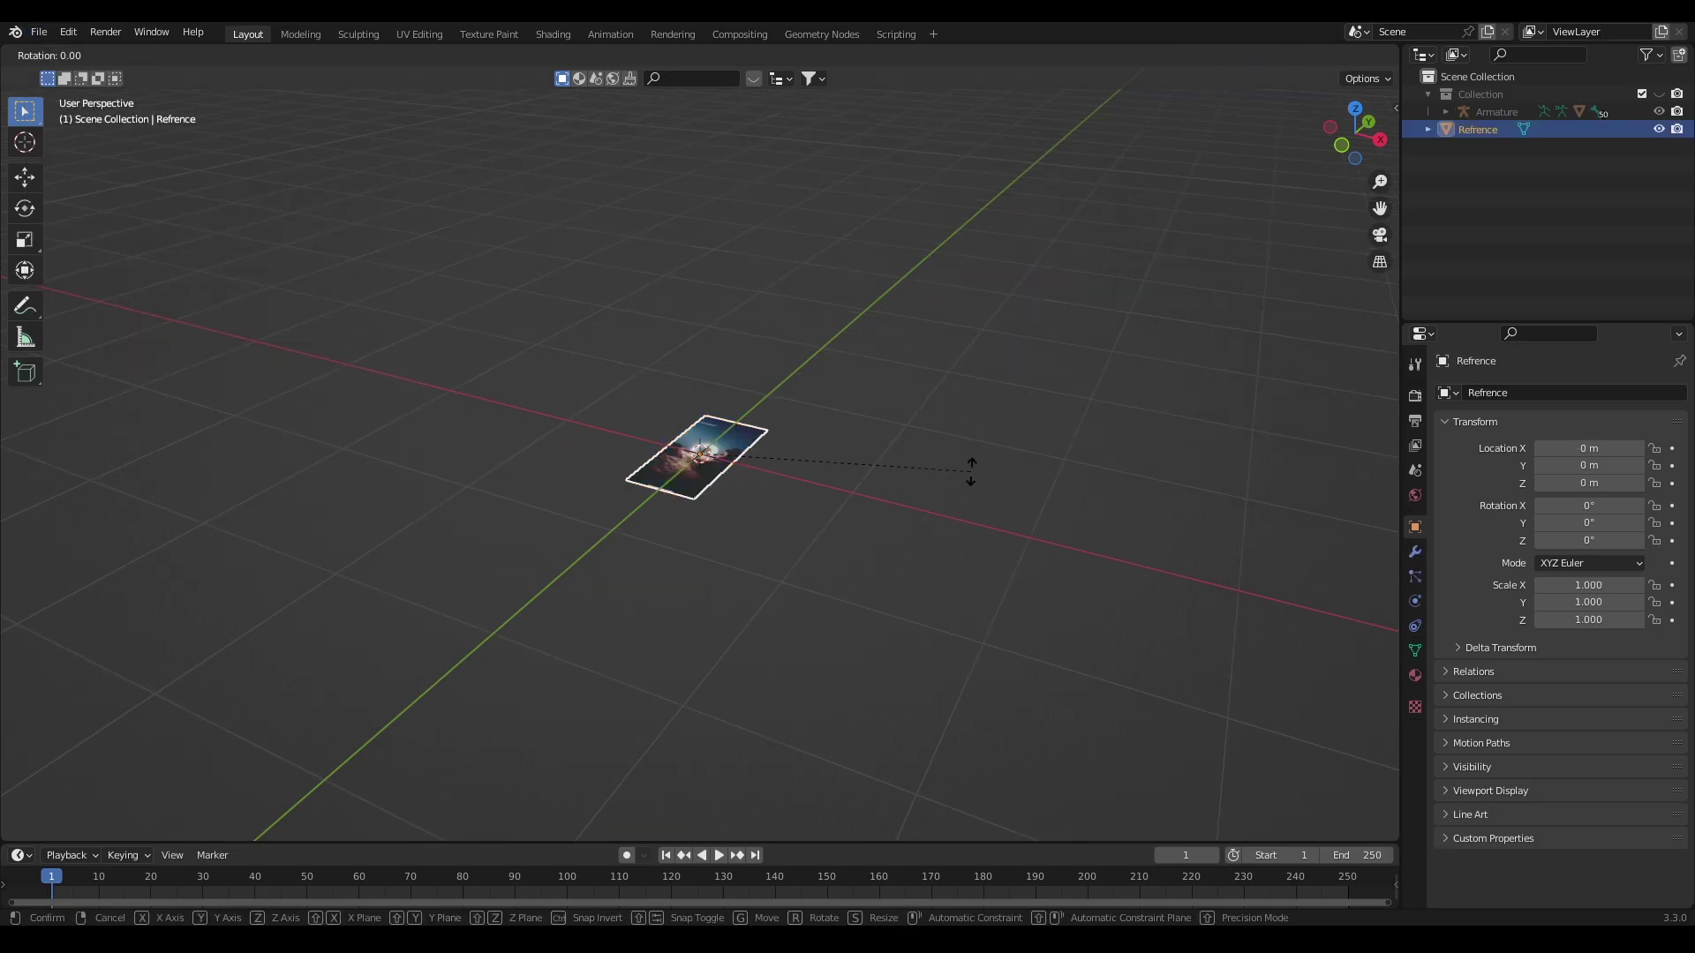
type("x90")
Add a camera and move it back along negative Y to frame the reference image.
key("shift+a")
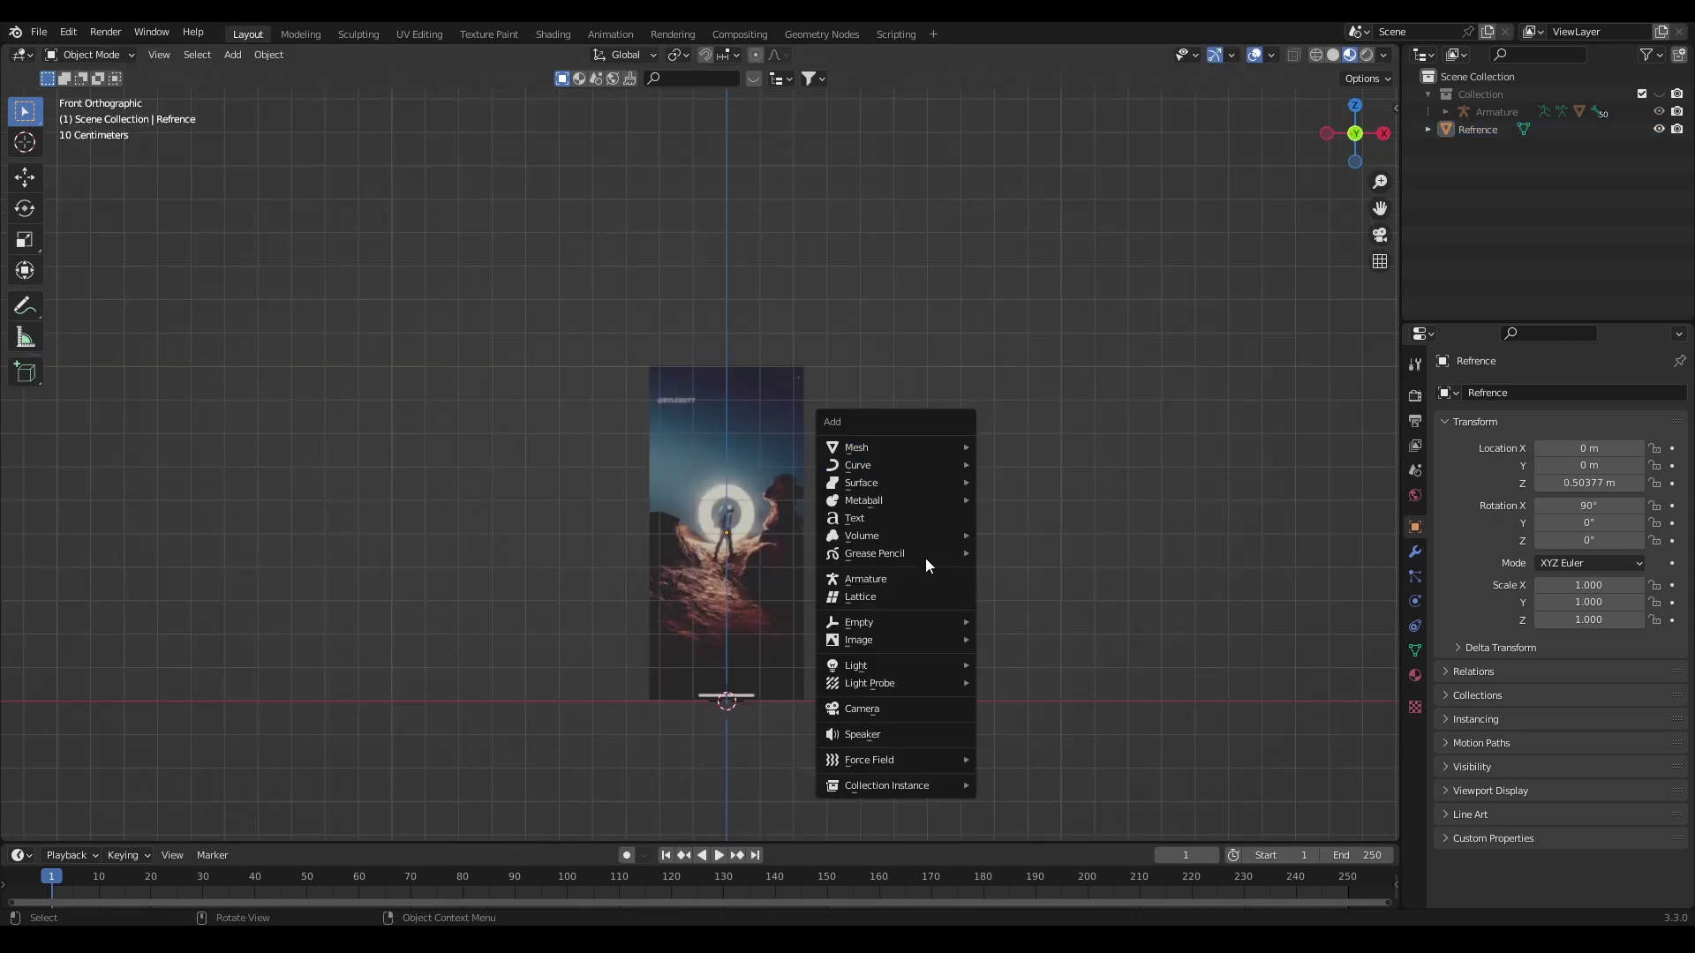
left_click(898, 709)
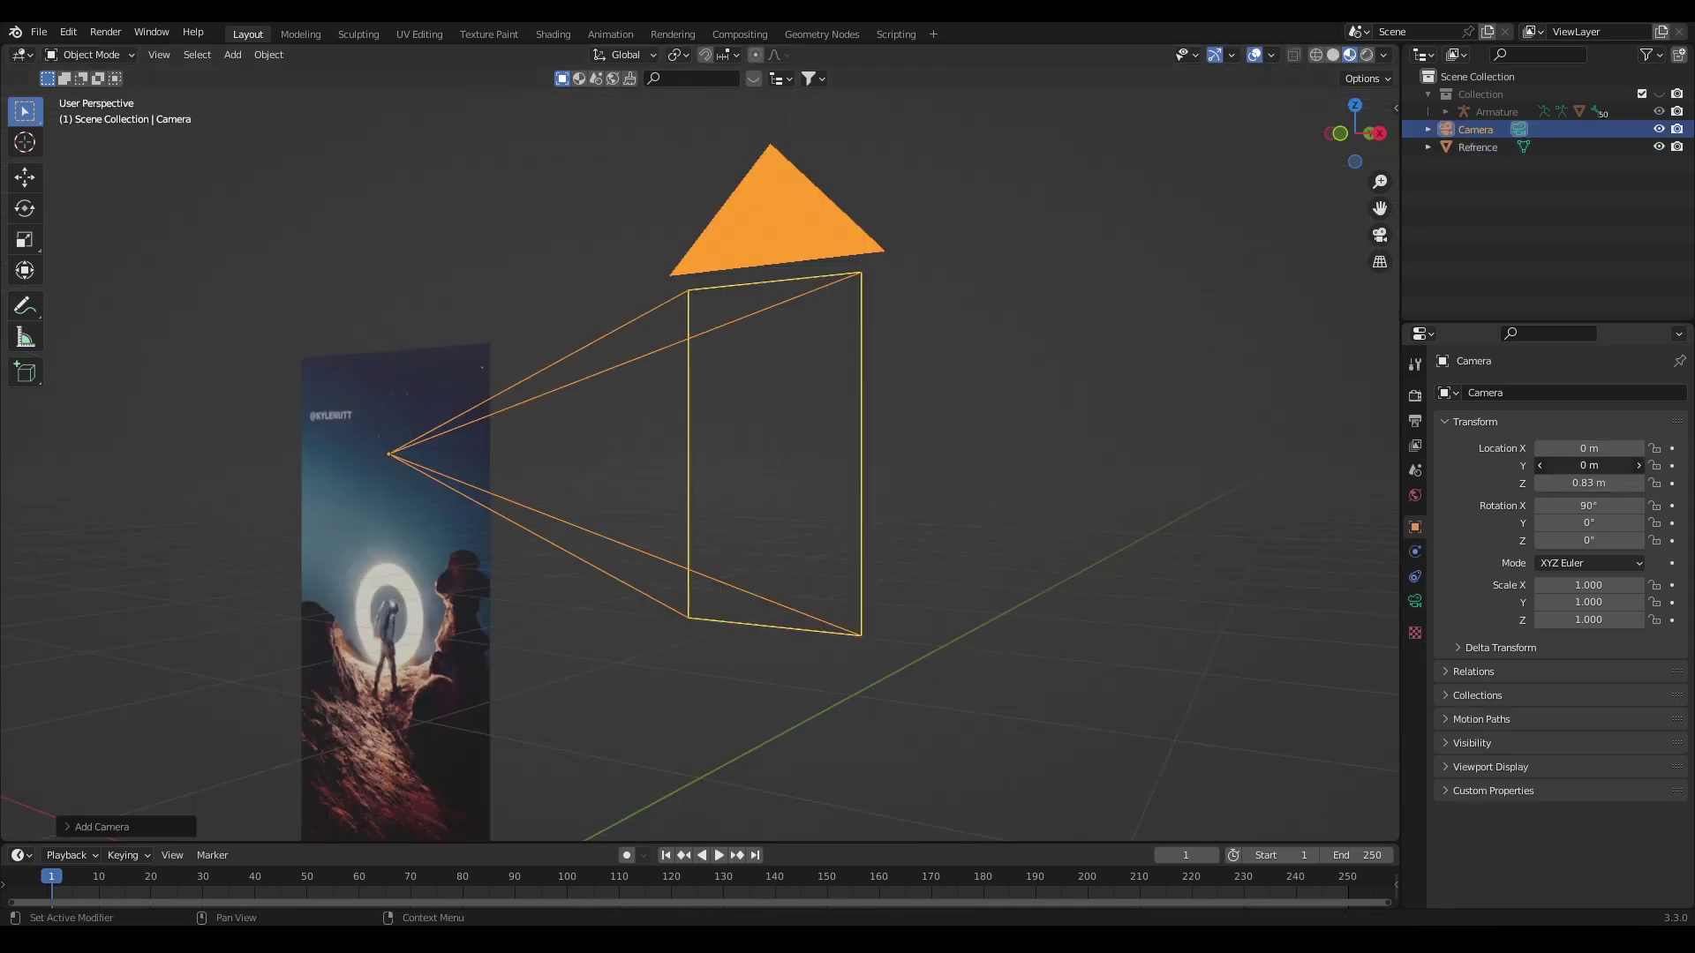
left_click_drag(1589, 465, 1500, 466)
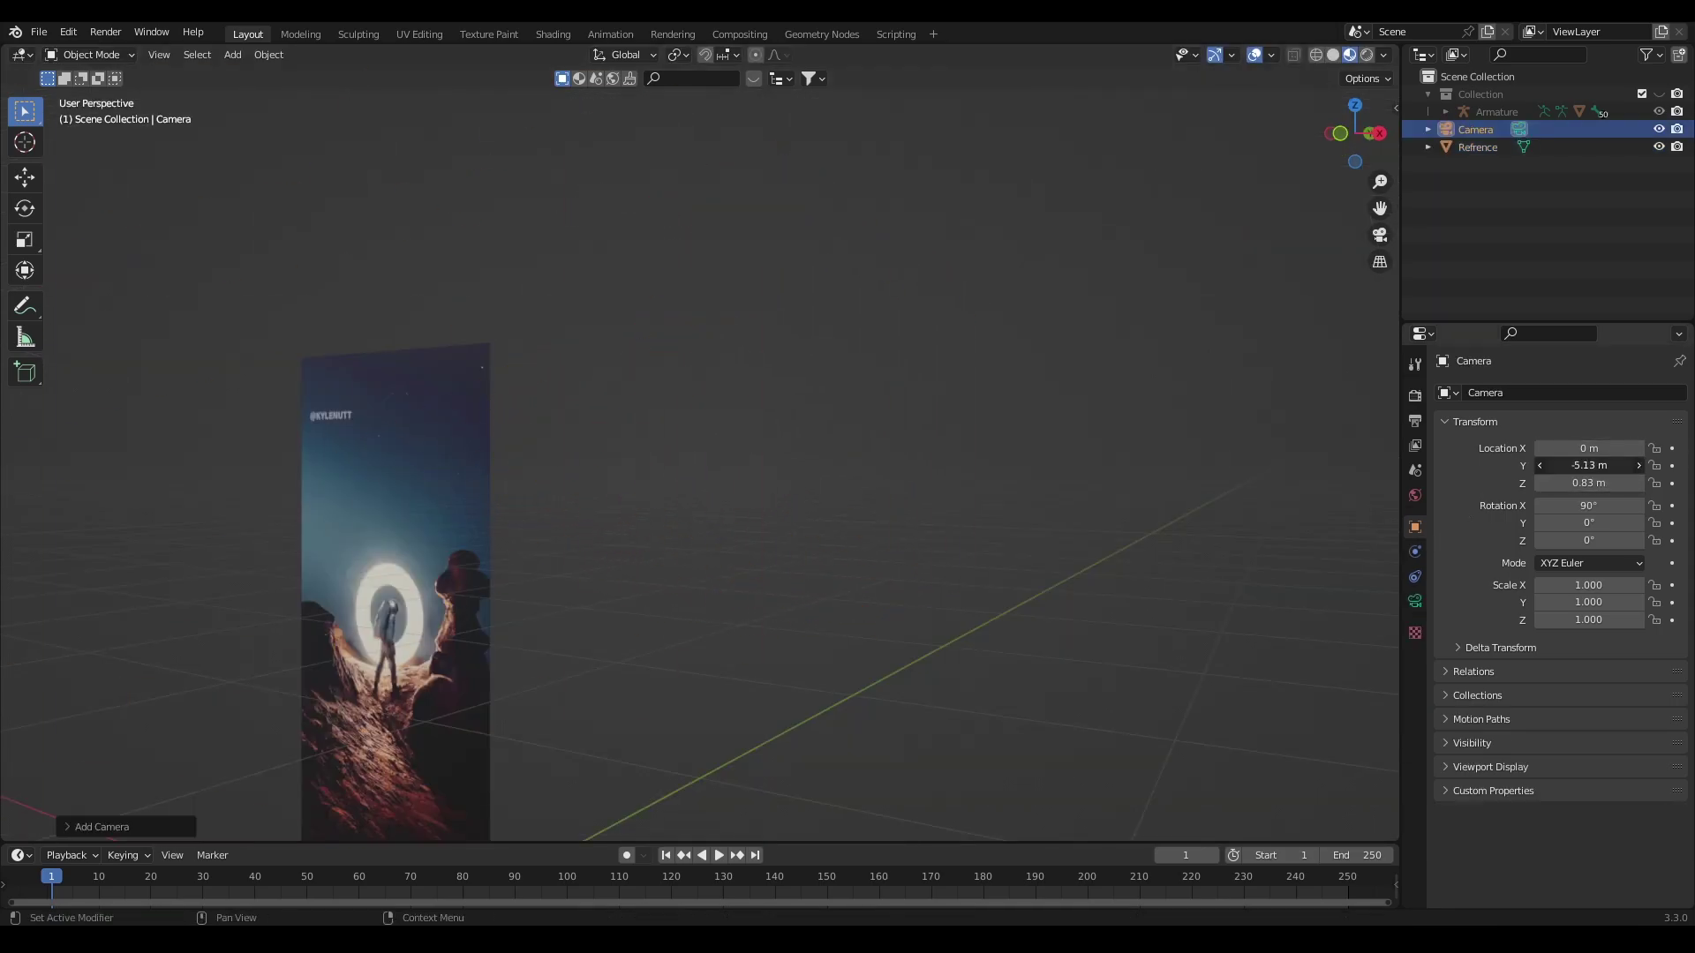
left_click(1383, 243)
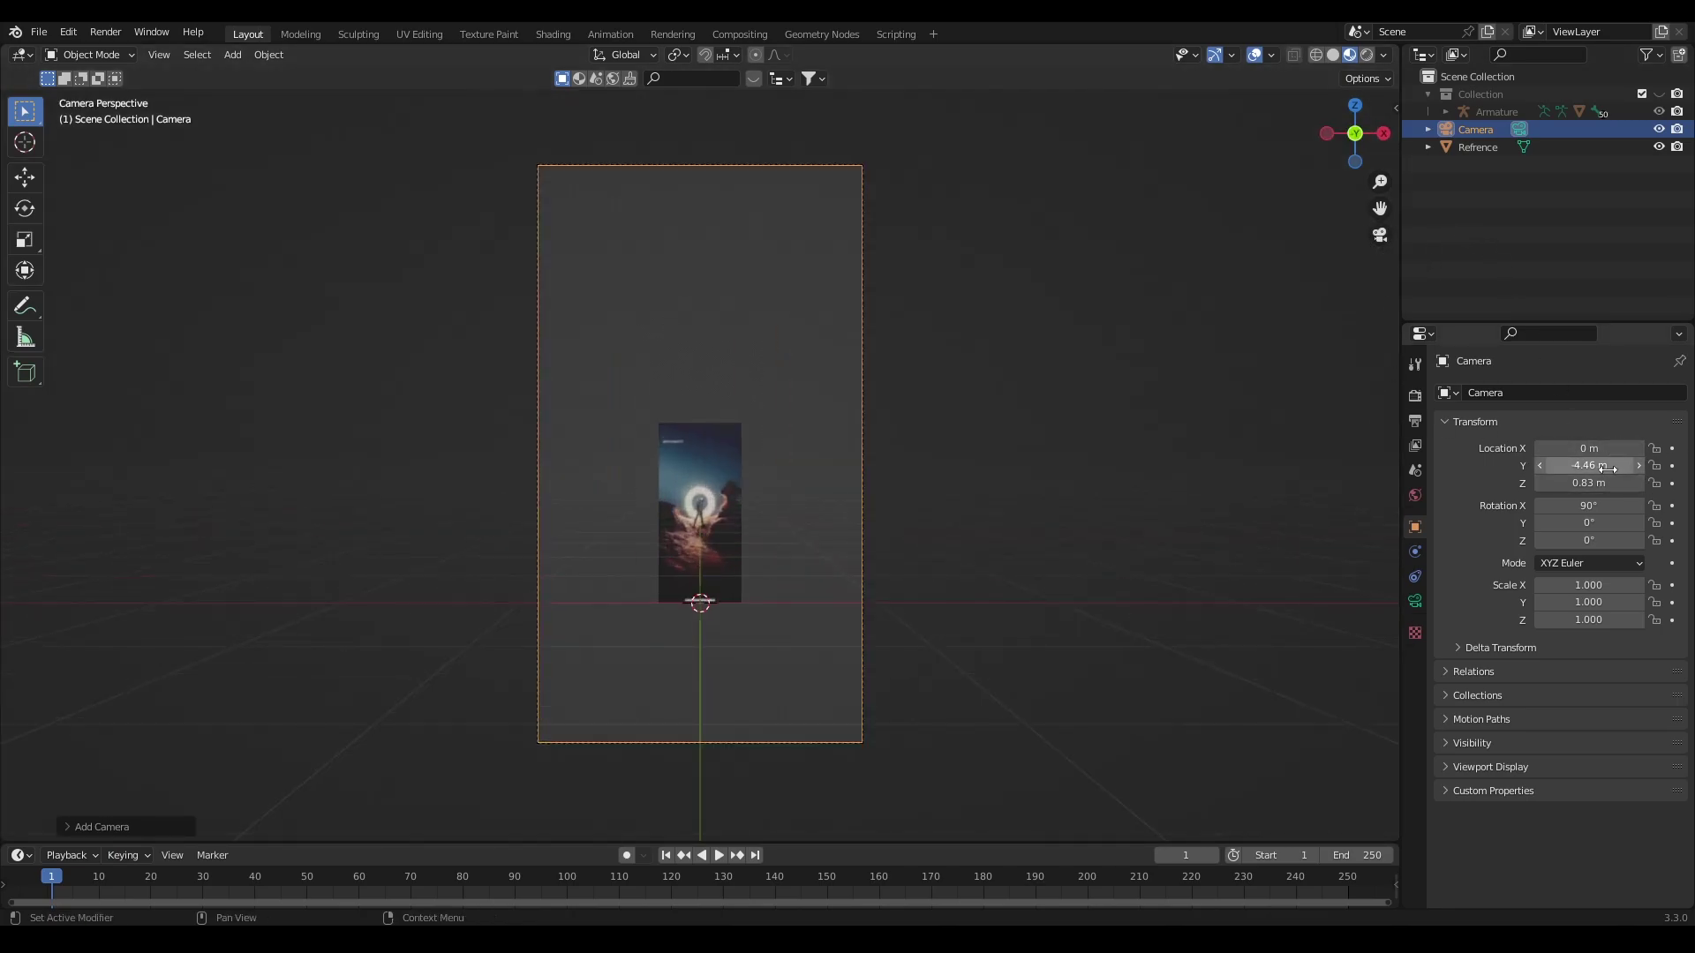
mouse_move(1589, 465)
left_mouse_down()
mouse_move(1629, 465)
mouse_move(1547, 483)
mouse_move(1605, 465)
mouse_move(1594, 505)
mouse_move(1580, 505)
mouse_move(1583, 468)
mouse_move(1565, 468)
mouse_move(1594, 476)
left_mouse_up()
left_click(1414, 601)
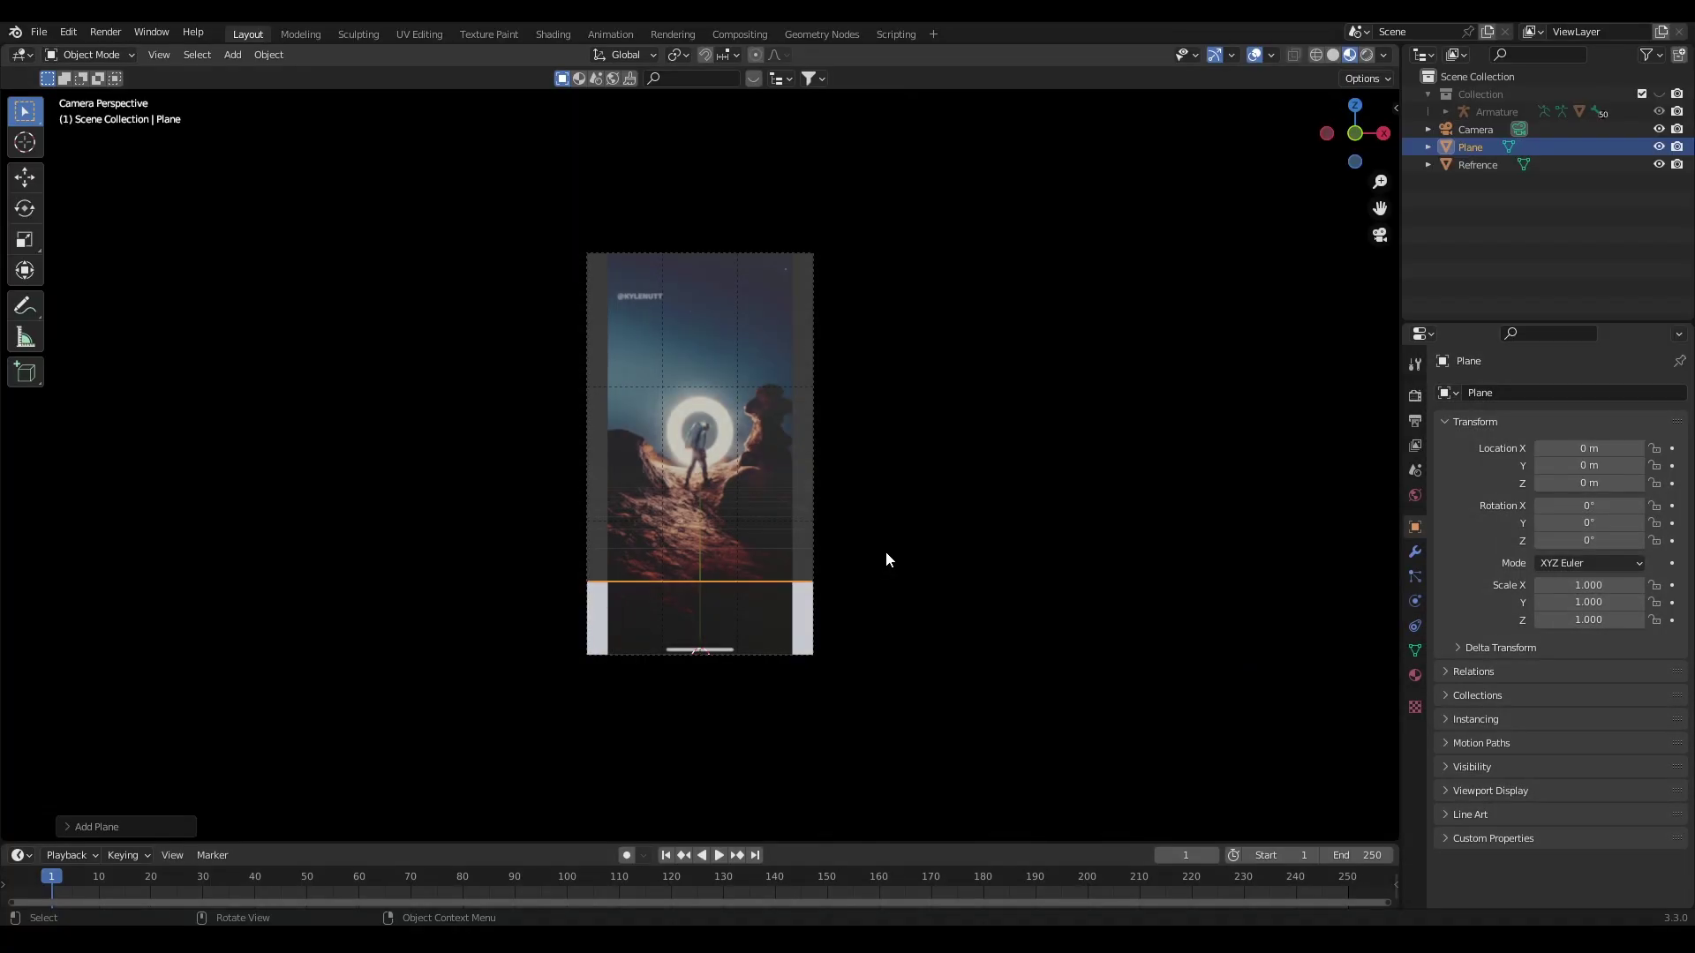
Move the ground plane about 1.61 m back along Y, away from the camera.
key("g")
key("y")
left_click(888, 772)
middle_click_drag(886, 768, 851, 696)
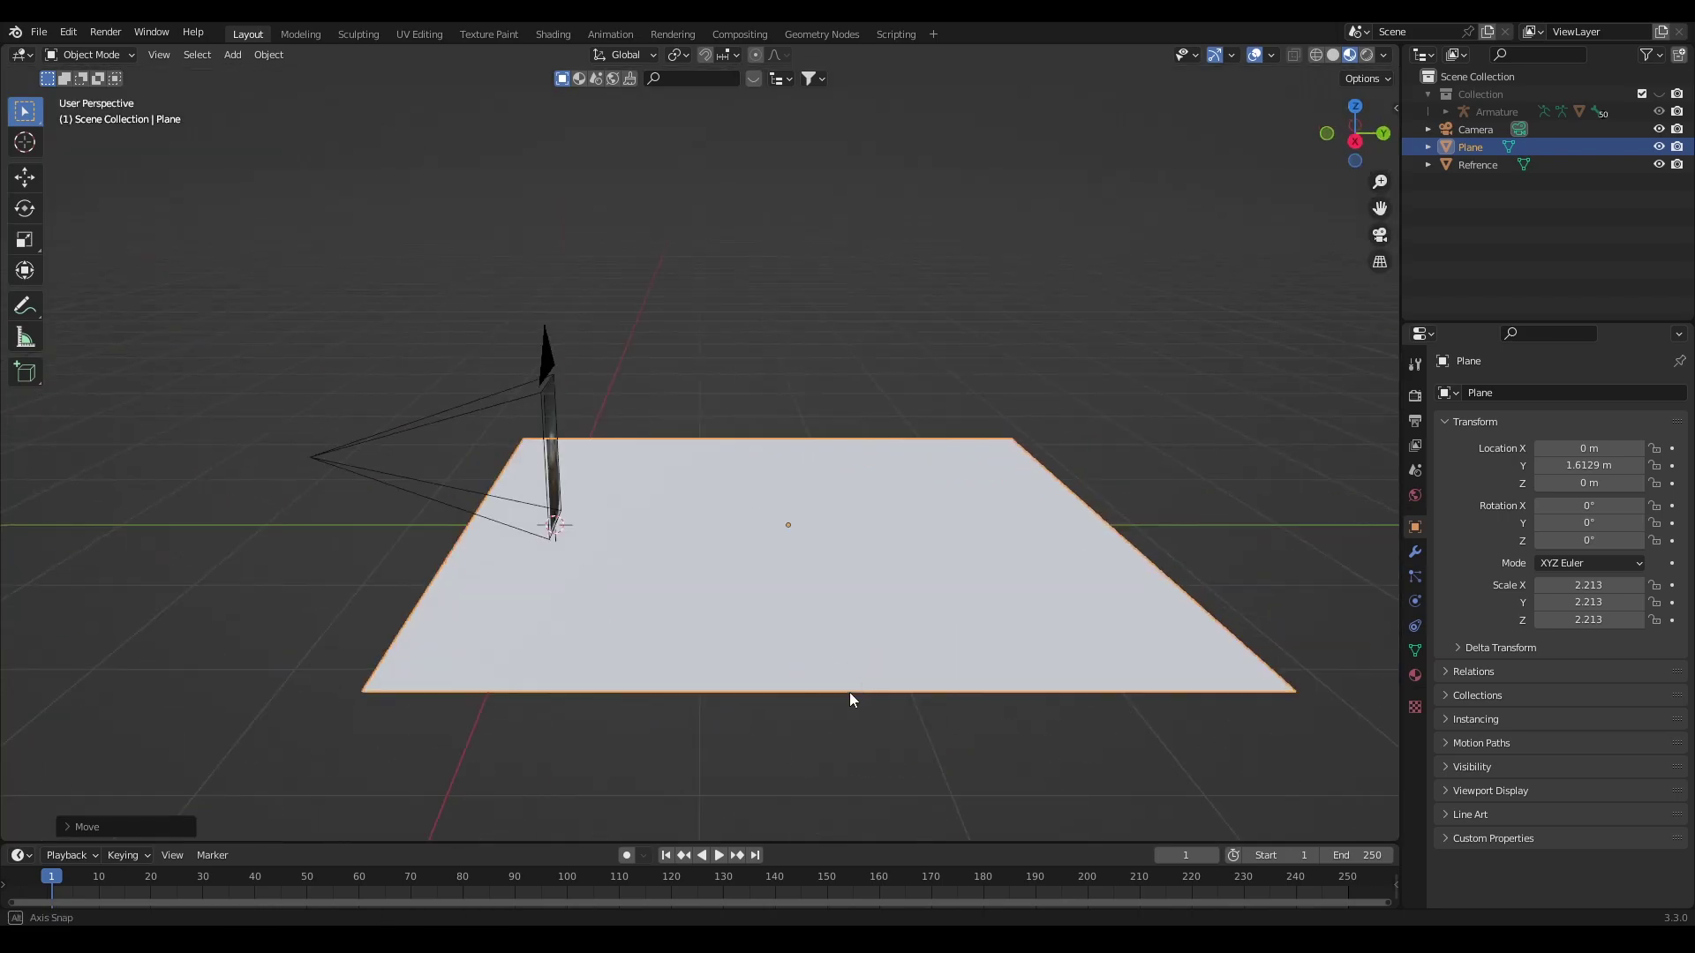
scroll(851, 697, "up", 1)
scroll(980, 612, "down", 2)
Subdivide the ground plane and raise its middle crosswise row of vertices along Z to form a ridge.
key("Tab")
right_click(918, 636)
left_click(918, 636)
left_click_drag(870, 720, 746, 409)
middle_click_drag(997, 539, 1029, 570)
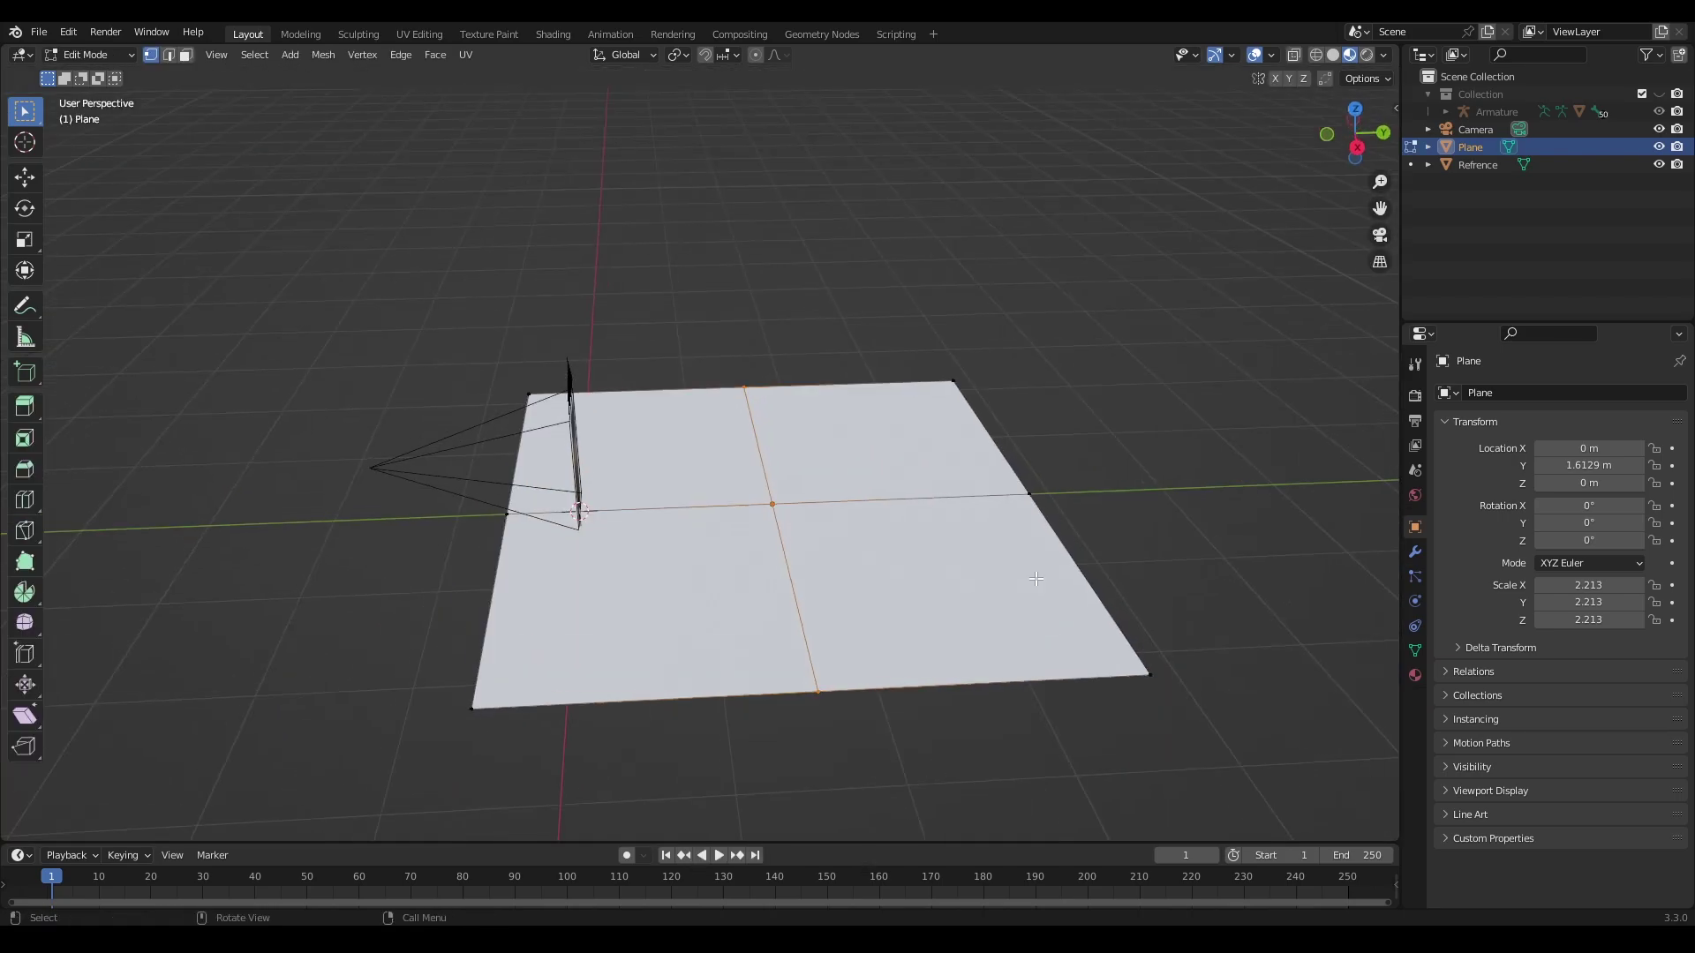
key("g")
key("z")
left_click(1037, 441)
Lower the plane's ridge about 0.48 m along Z, and dip its centre about 0.2 m to follow the reference valley.
key("KP_0")
key("g")
key("z")
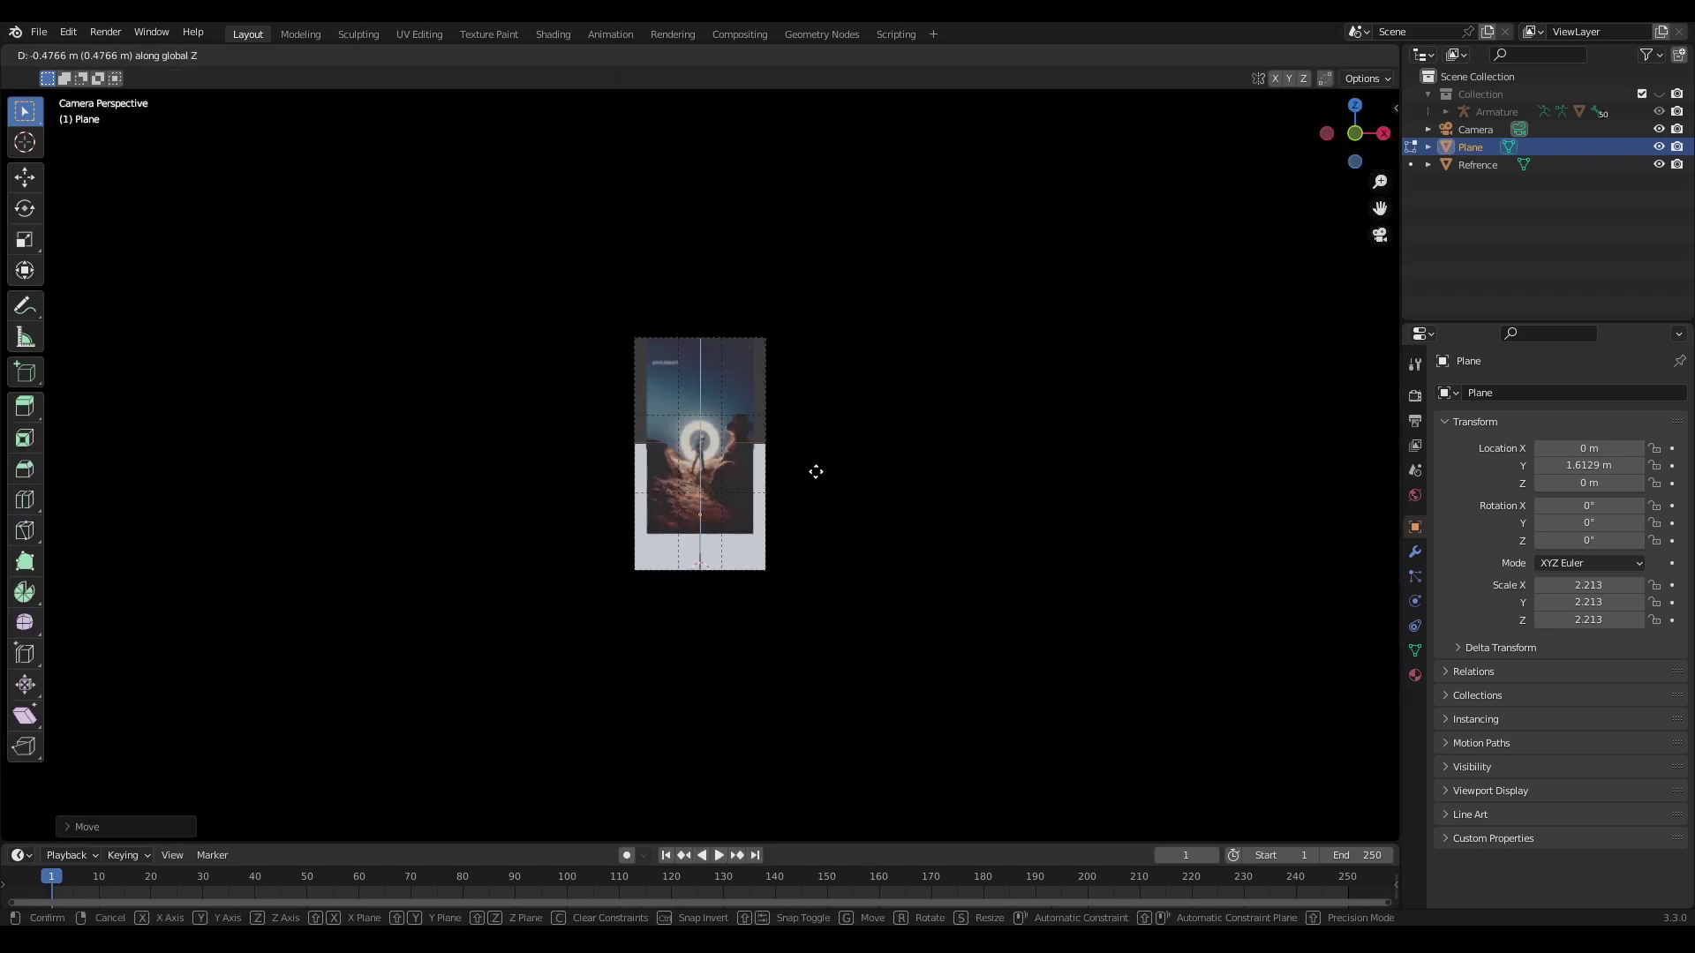
left_click(813, 468)
scroll(813, 469, "up", 5)
key("g")
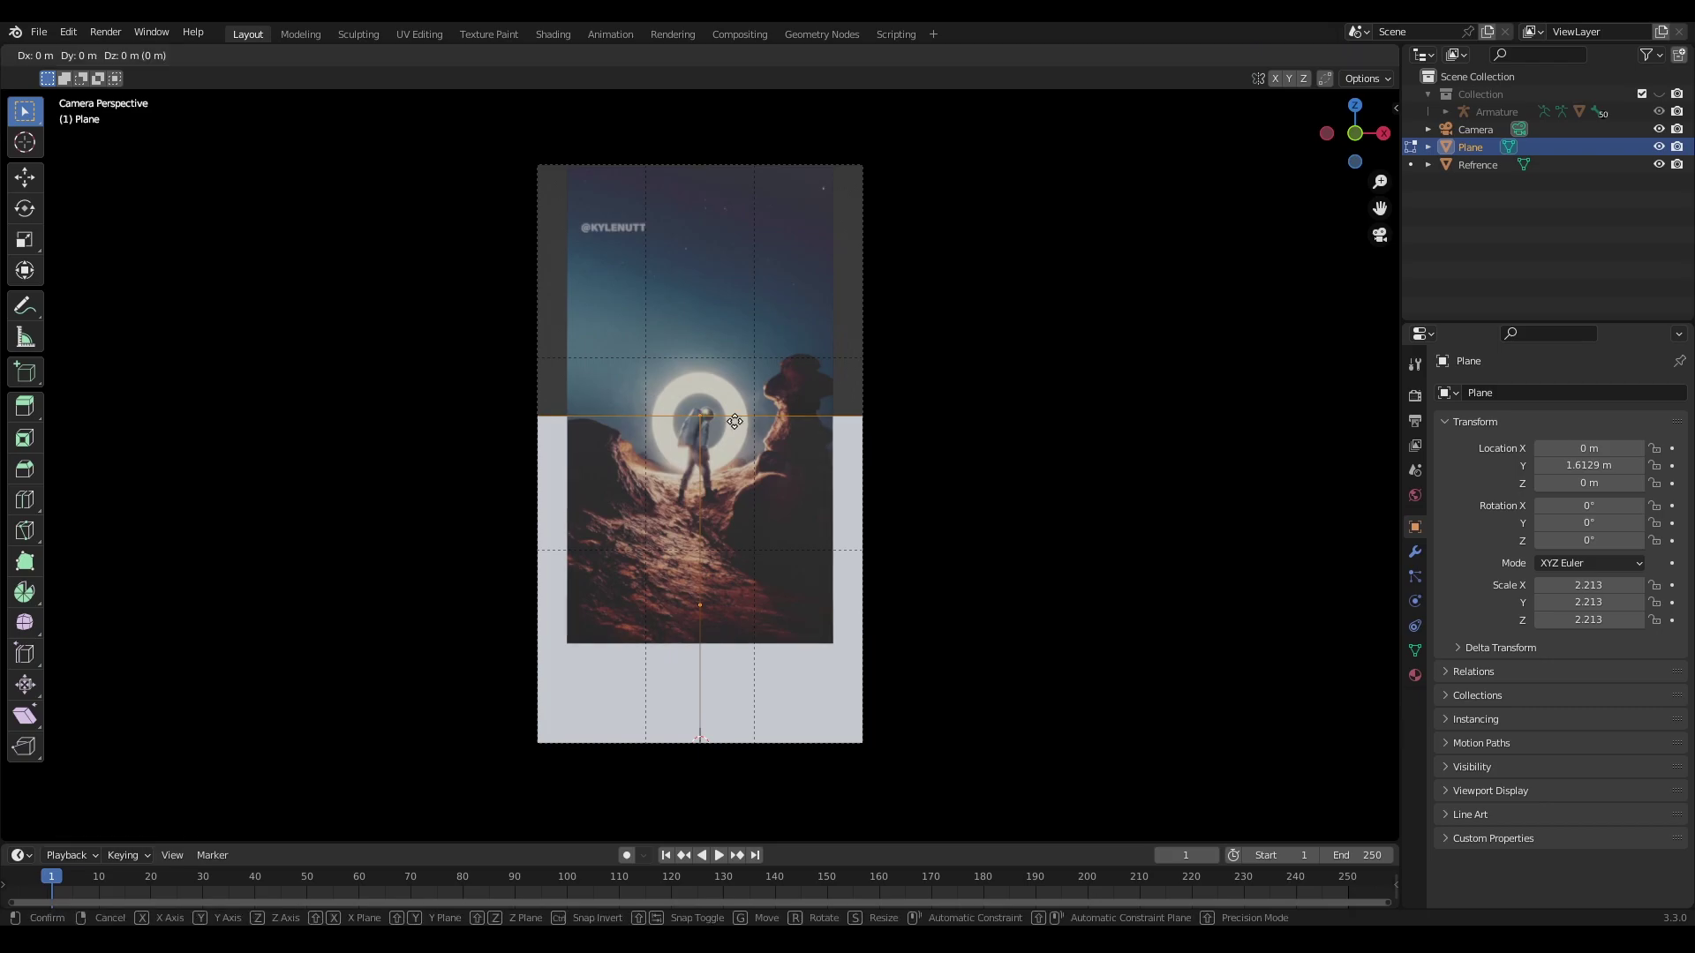
key("z")
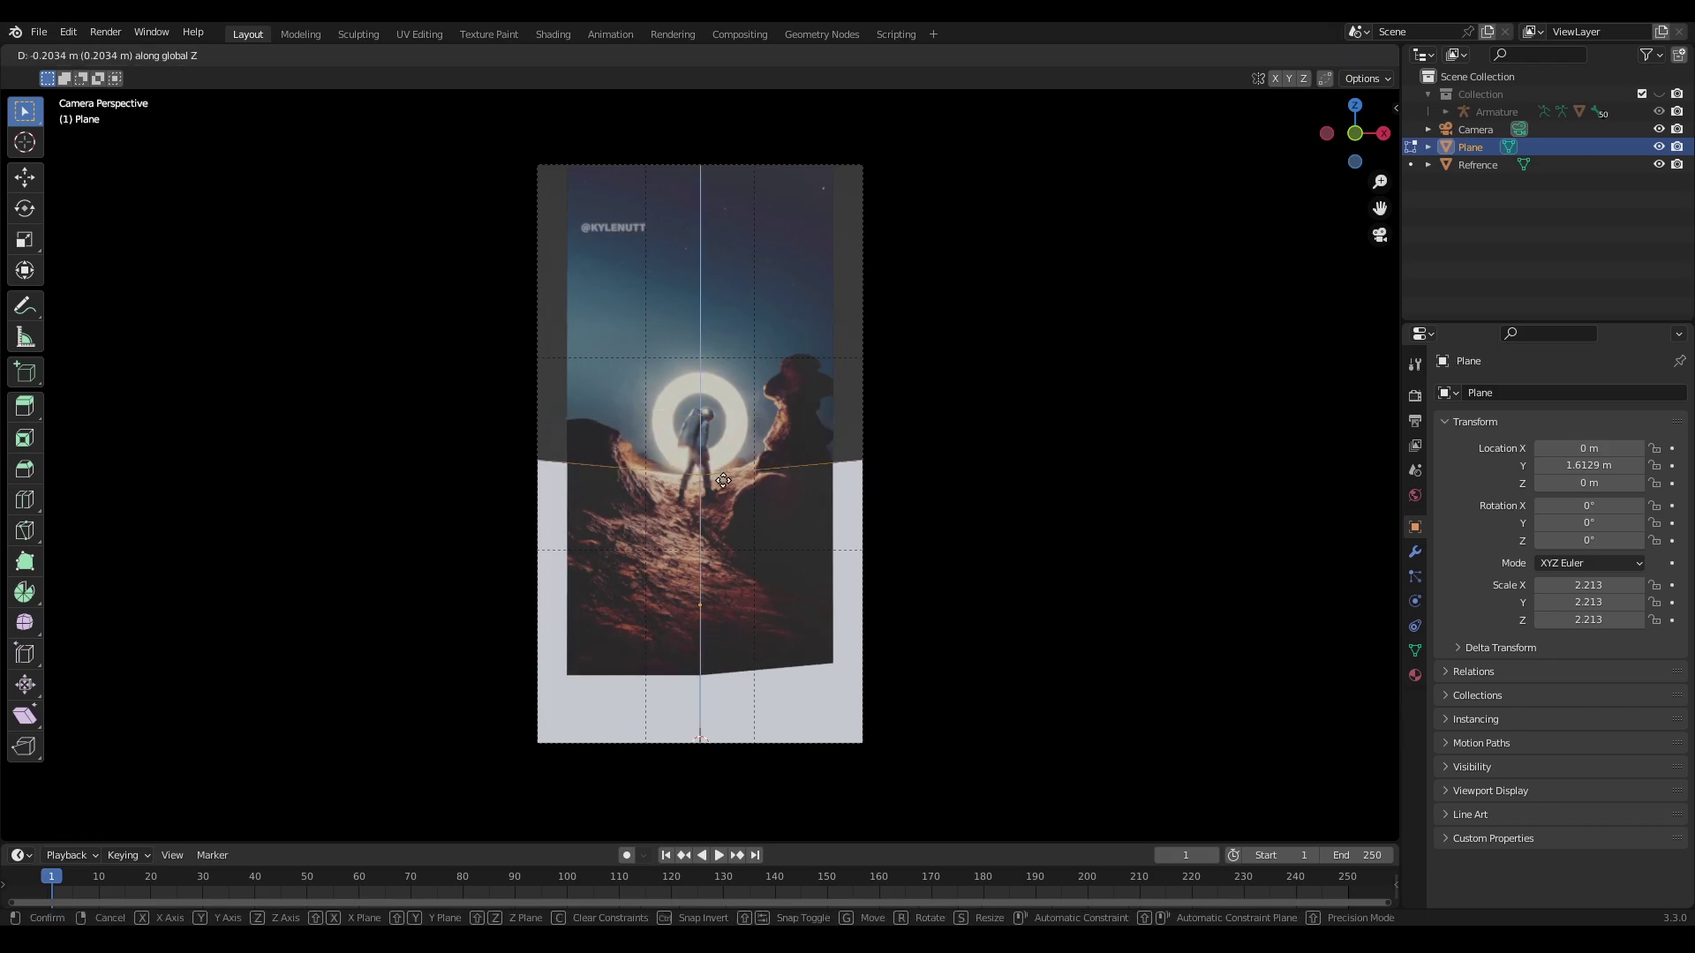
left_click(734, 477)
Subdivide the whole plane again and raise the ridge vertices on both sides of the valley about 0.06 m along Z.
scroll(735, 476, "down", 1)
middle_click_drag(735, 476, 557, 490)
scroll(556, 490, "up", 2)
left_click(1380, 237)
scroll(561, 484, "up", 3)
key("a")
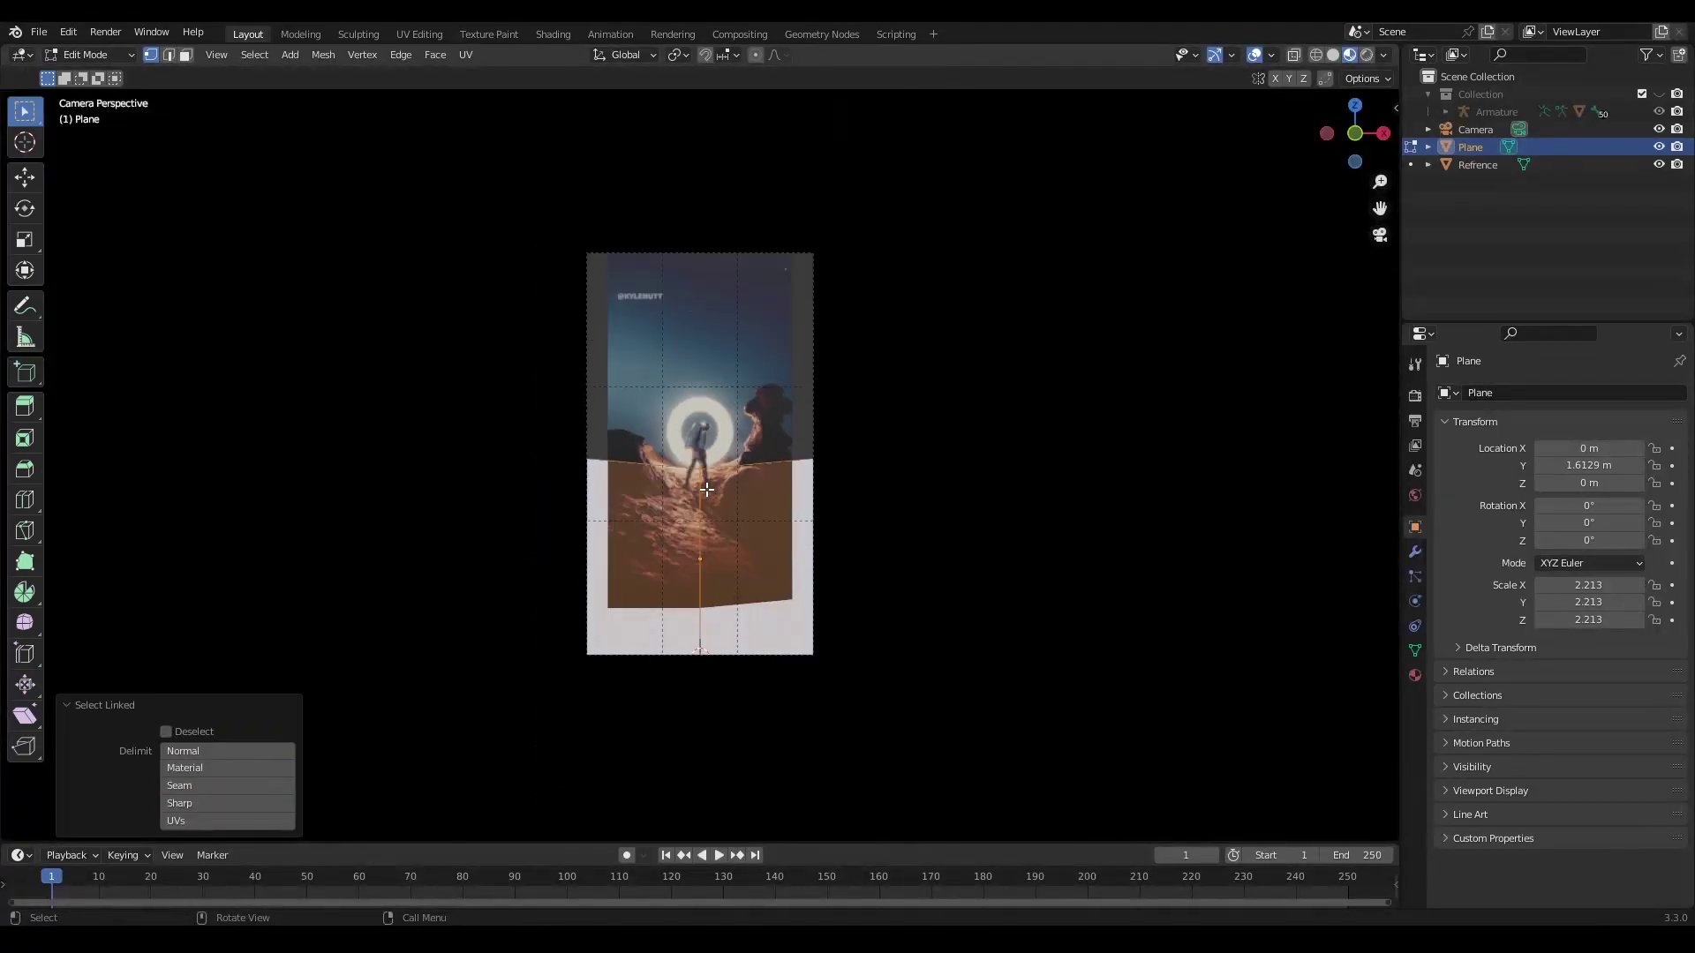
right_click(610, 490)
left_click(609, 490)
left_click(578, 468)
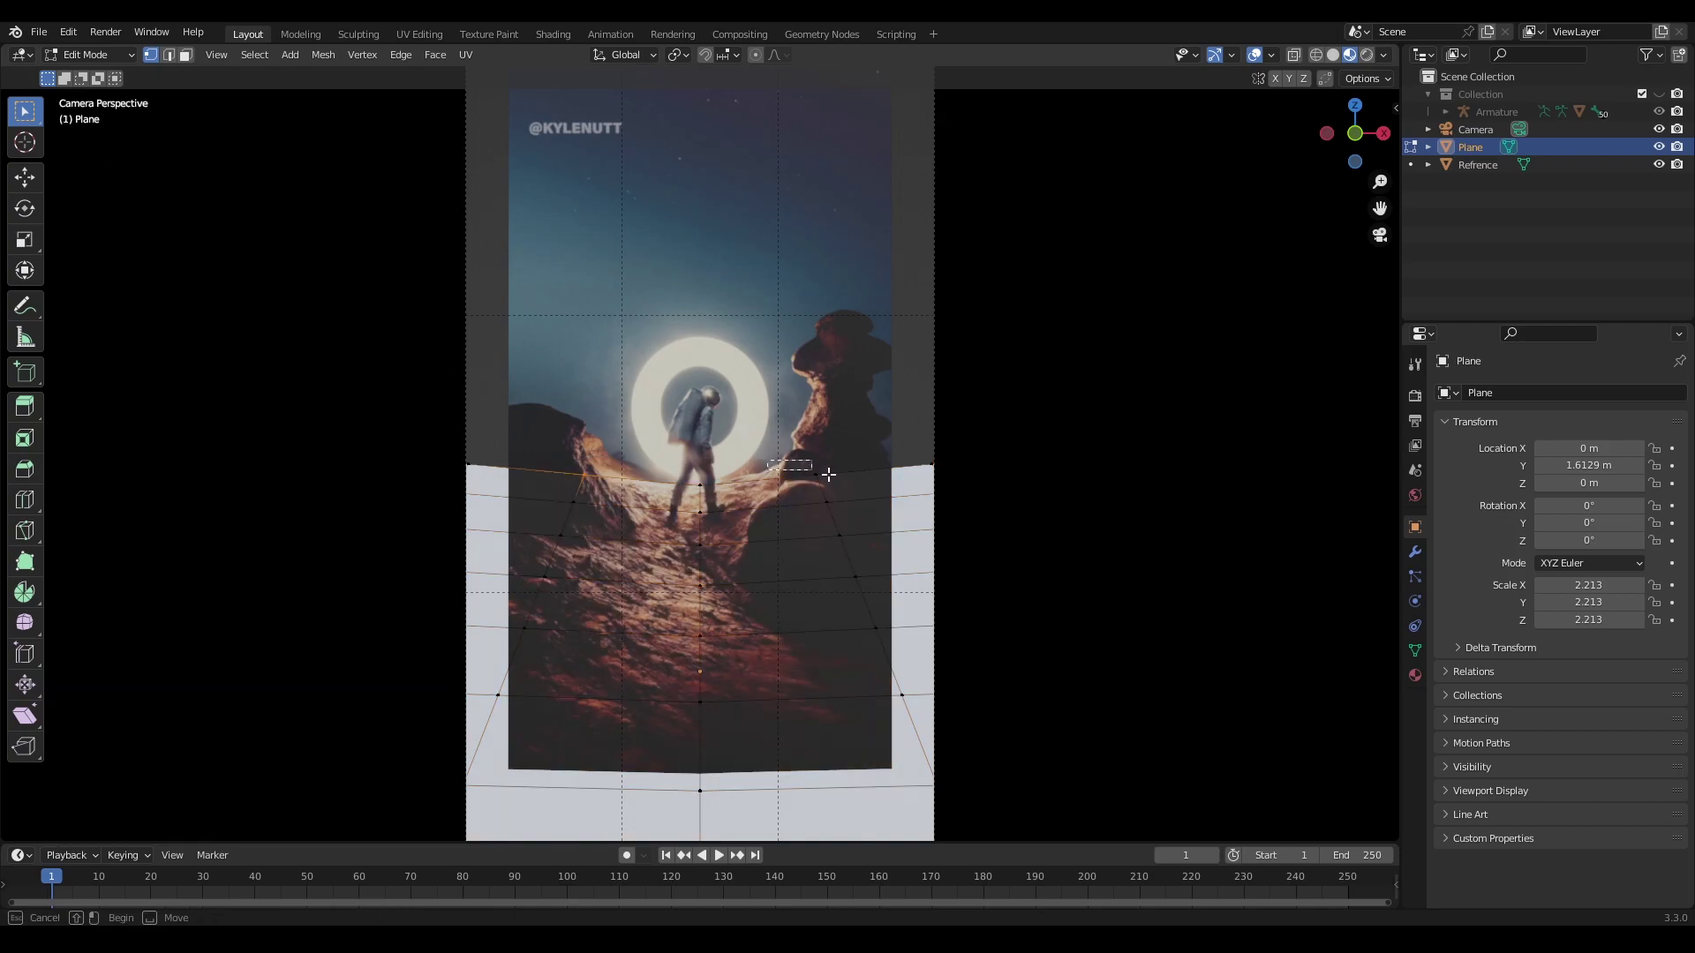
key("g")
key("z")
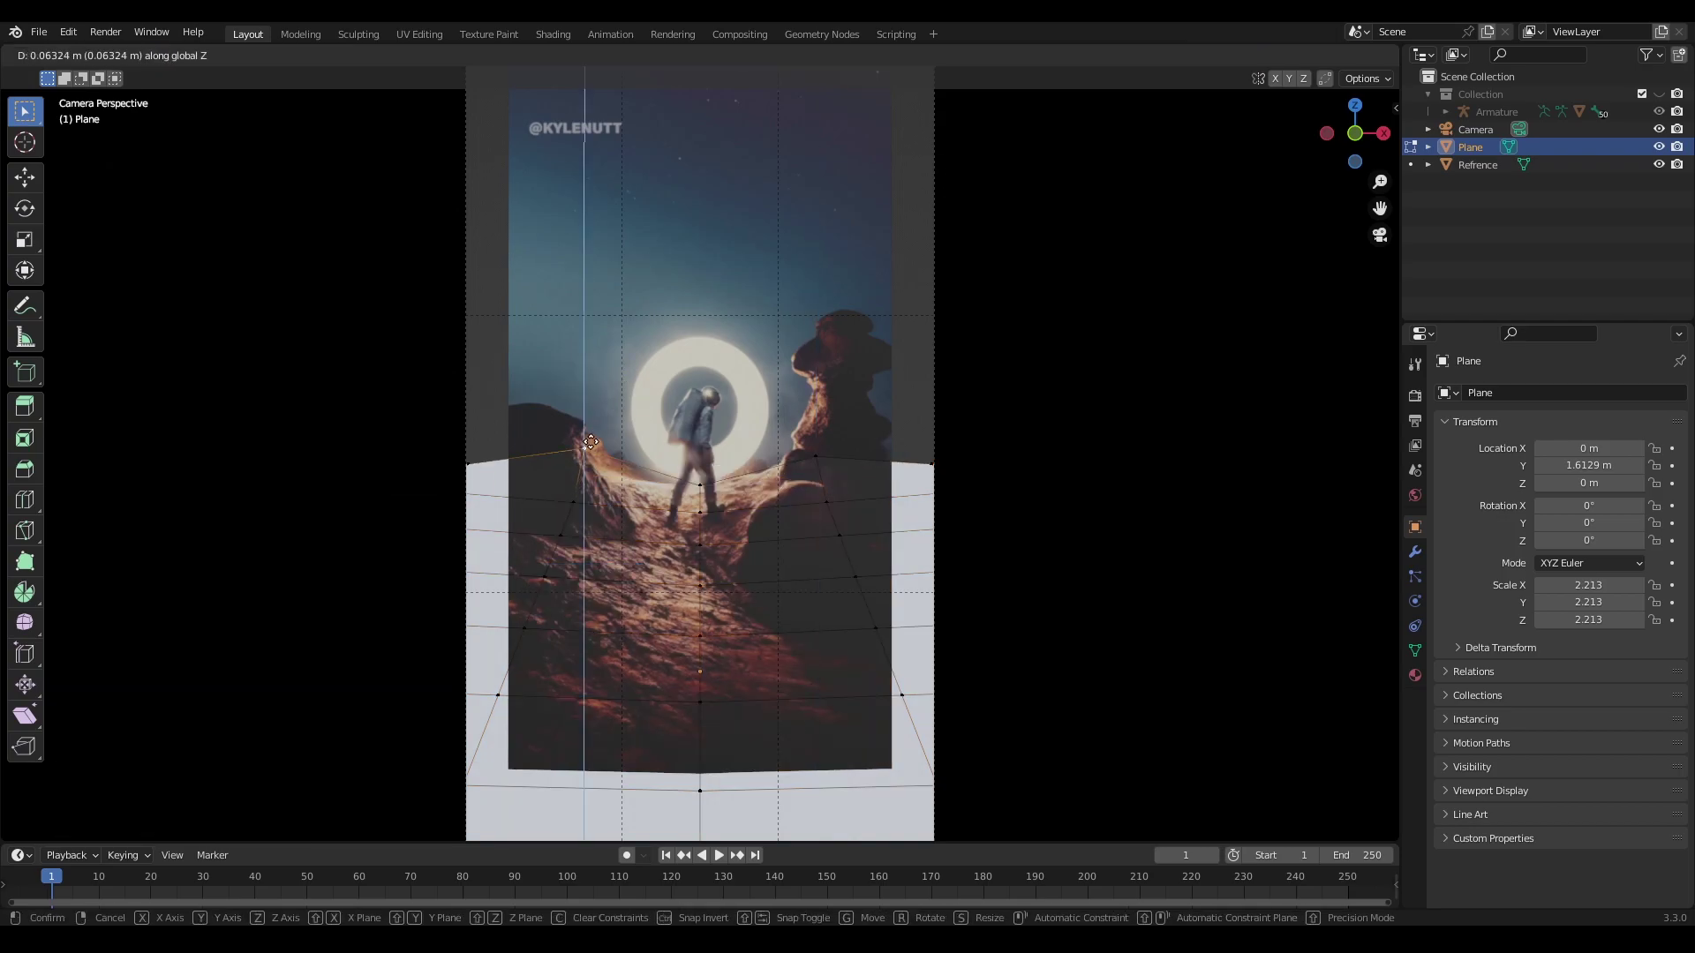
left_click(590, 442)
Subdivide the entire ground mesh with 20 cuts.
key("a")
right_click(744, 530)
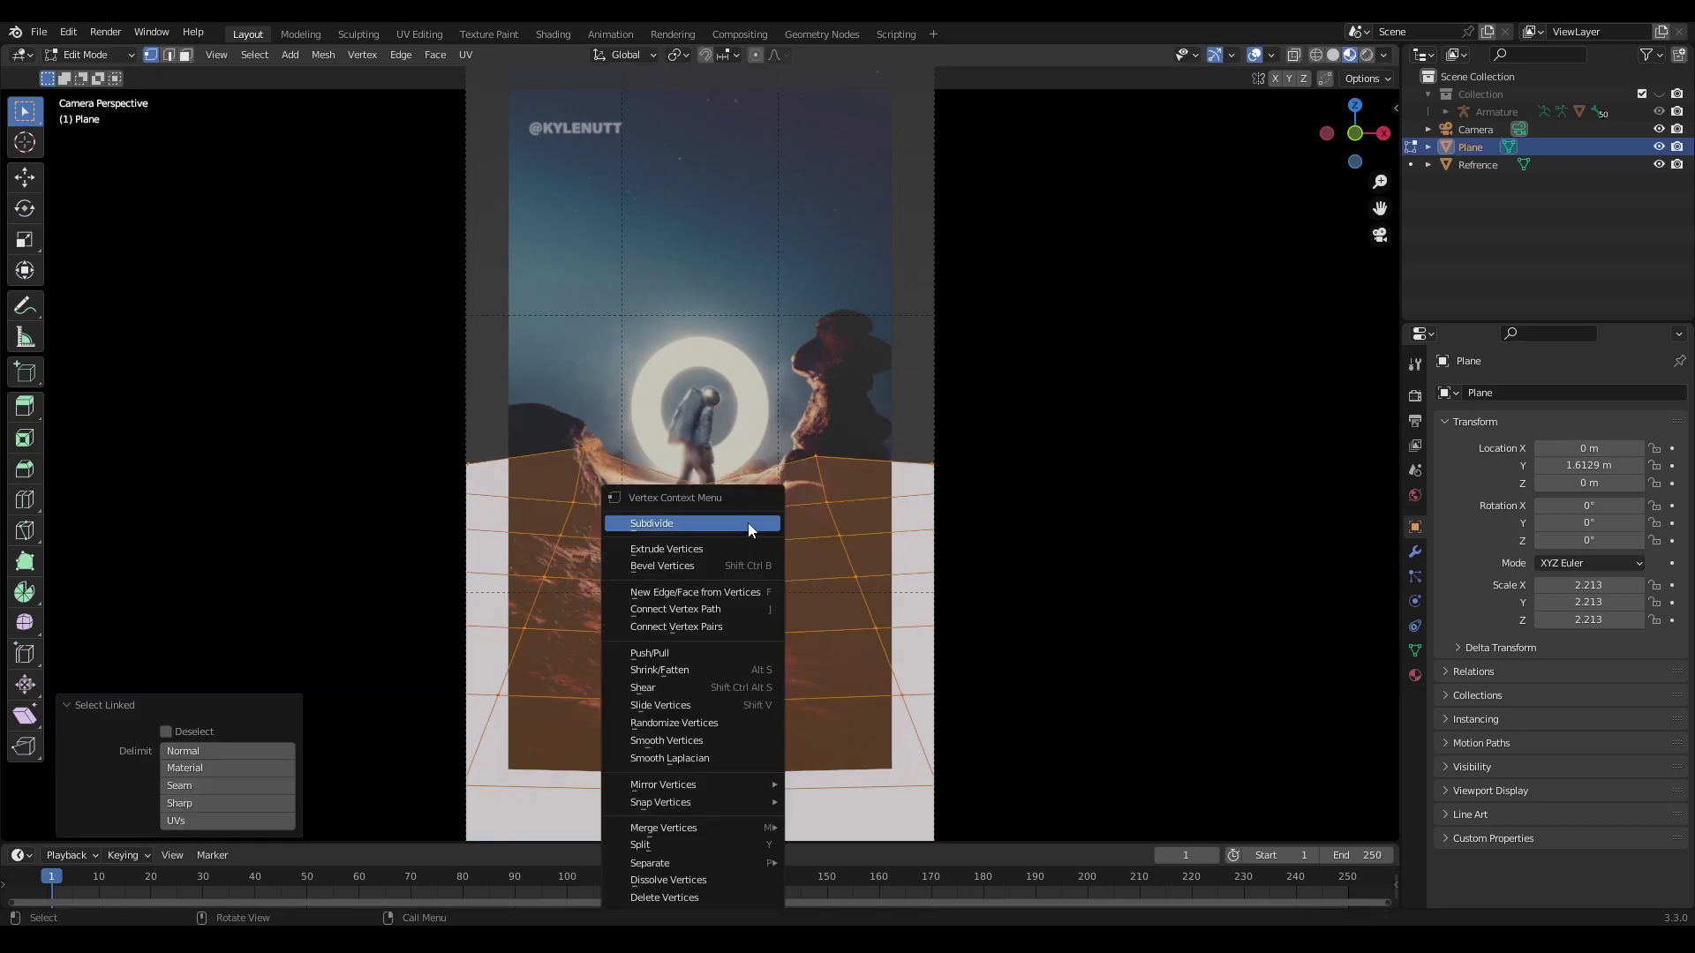
left_click(744, 525)
left_click(269, 695)
type("20")
key("Return")
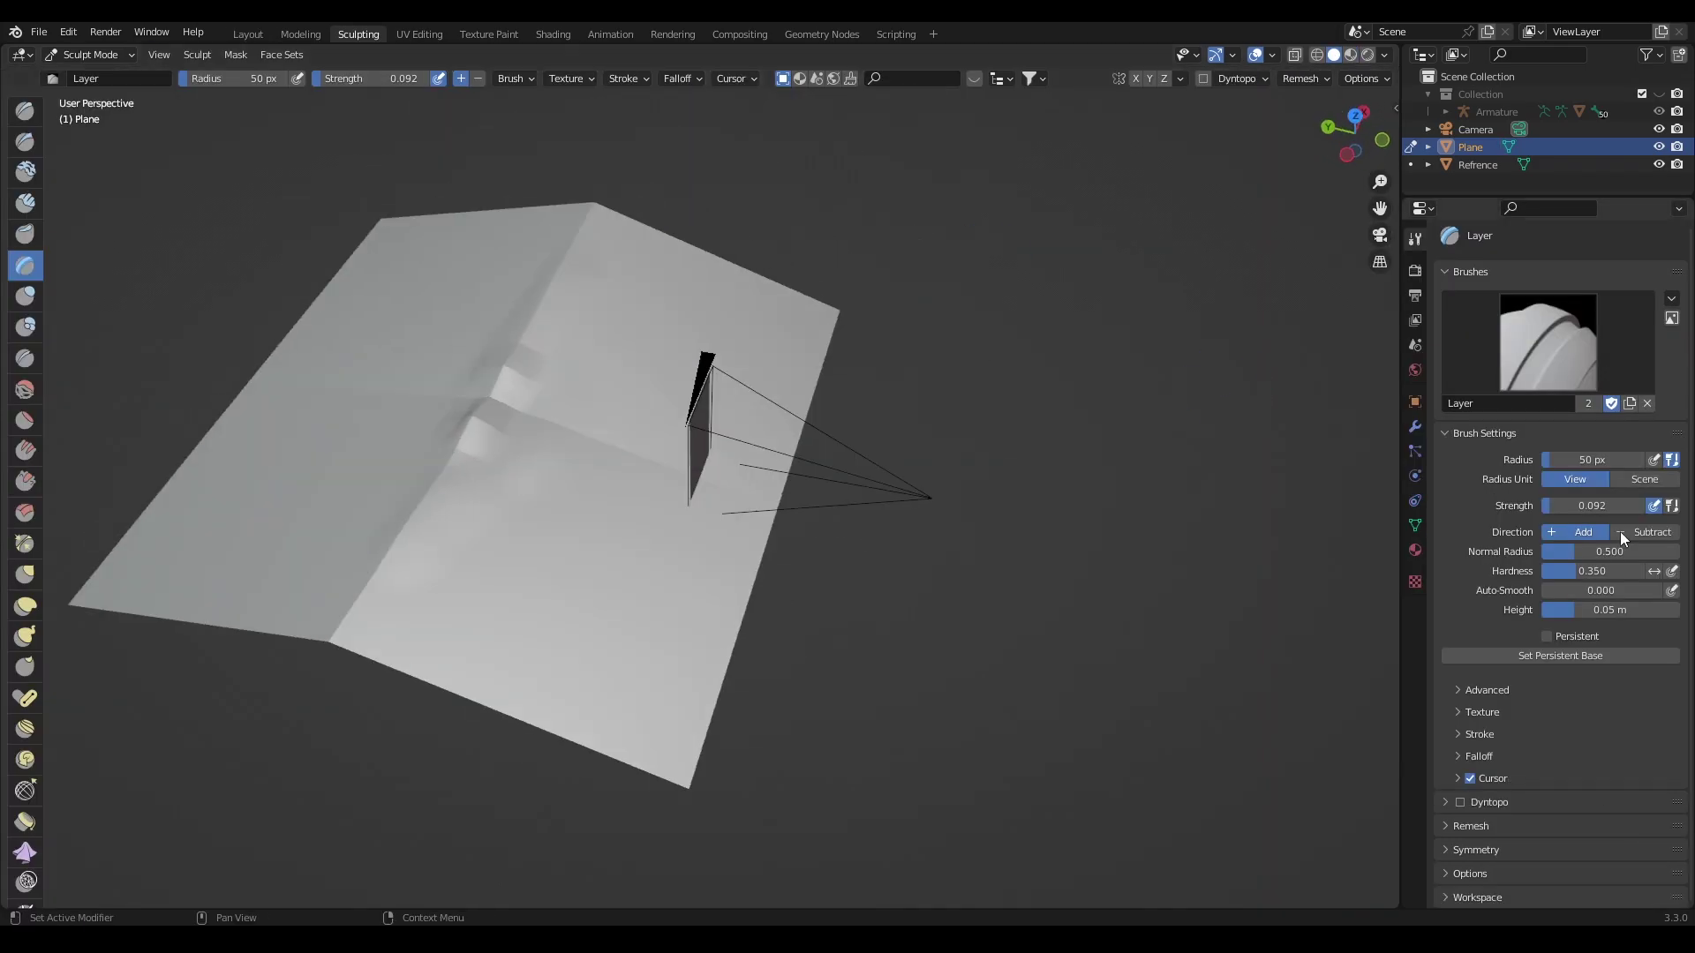
Sculpt uneven crosswise ridges over the middle of the terrain with the Layer brush at 25 px radius and 0.092 strength.
middle_click_drag(1147, 512, 925, 515)
middle_click_drag(909, 371, 889, 276, "ctrl")
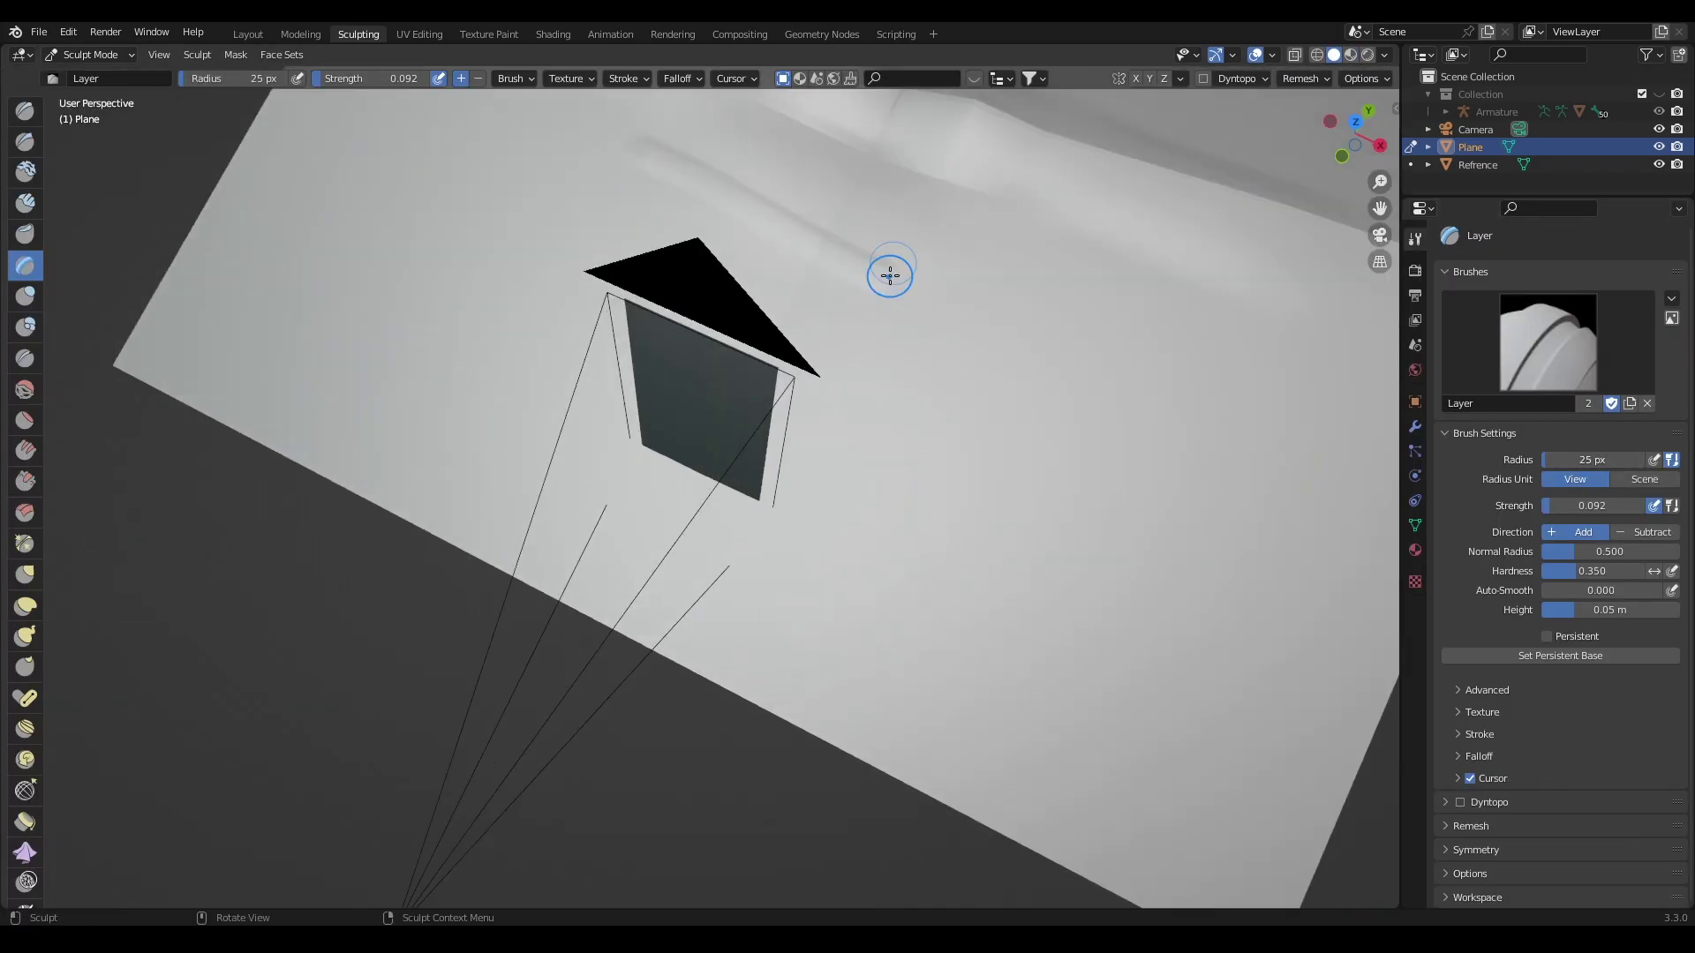
middle_click_drag(424, 270, 567, 268)
middle_click_drag(568, 268, 574, 348, "ctrl")
left_click(1353, 120)
left_click_drag(607, 271, 695, 314)
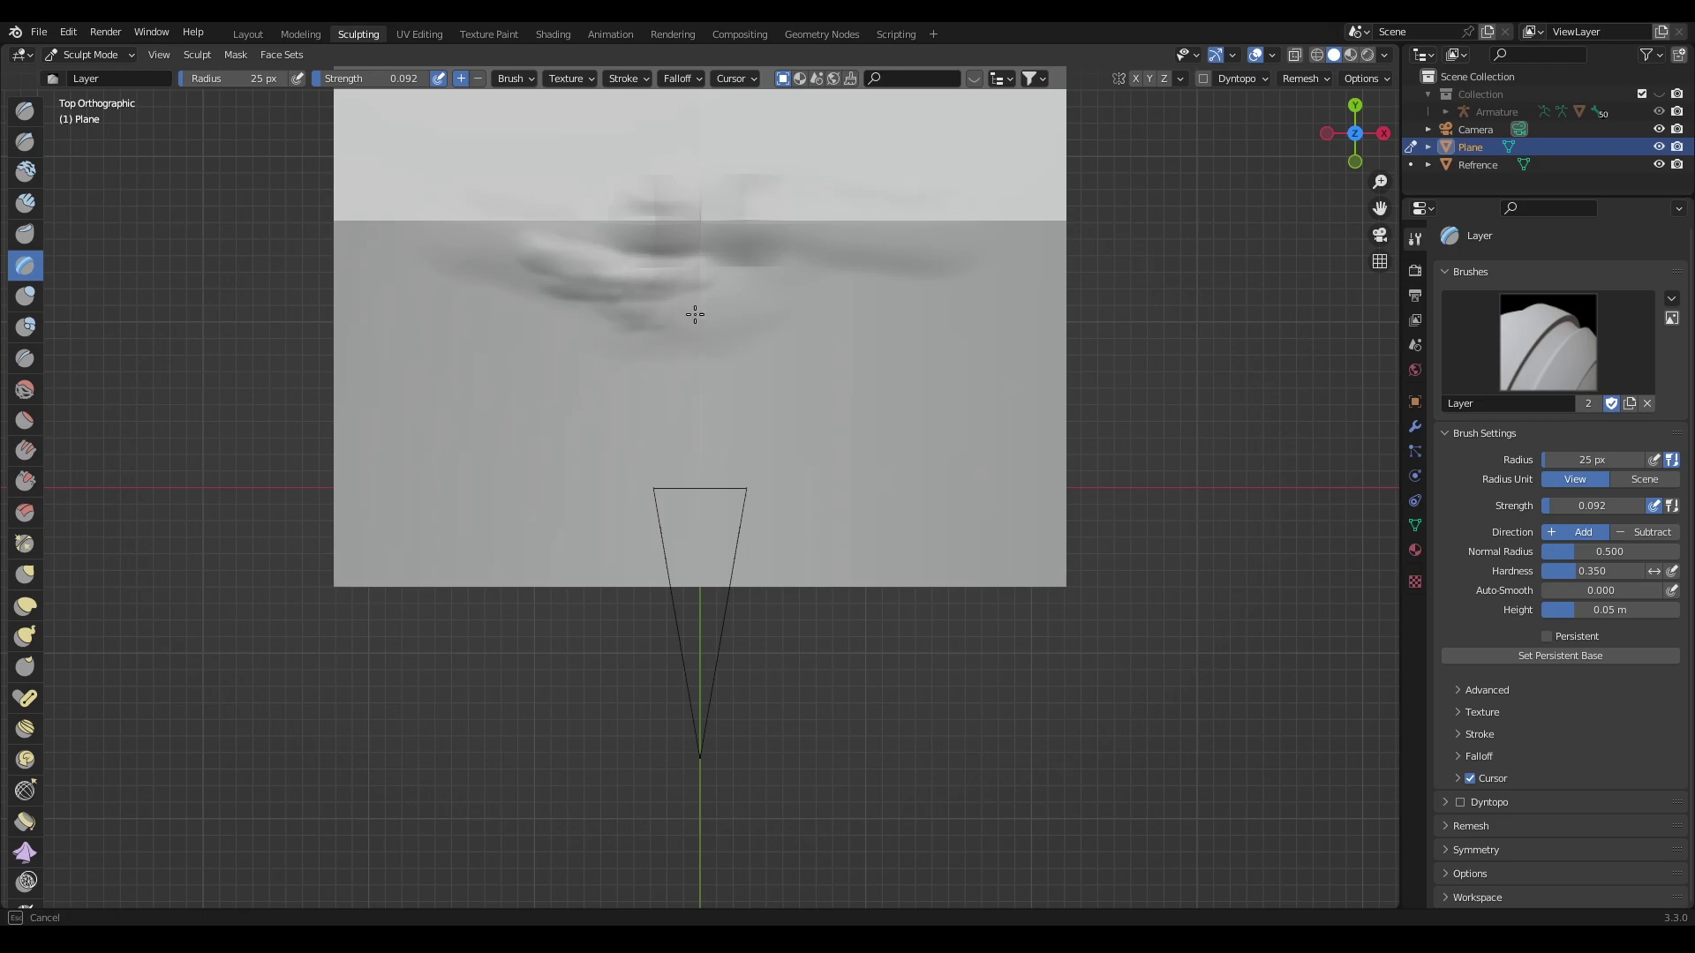
left_click_drag(803, 379, 575, 227)
mouse_move(749, 257)
left_mouse_down()
mouse_move(904, 273)
mouse_move(651, 416)
mouse_move(715, 495)
mouse_move(368, 228)
left_mouse_up()
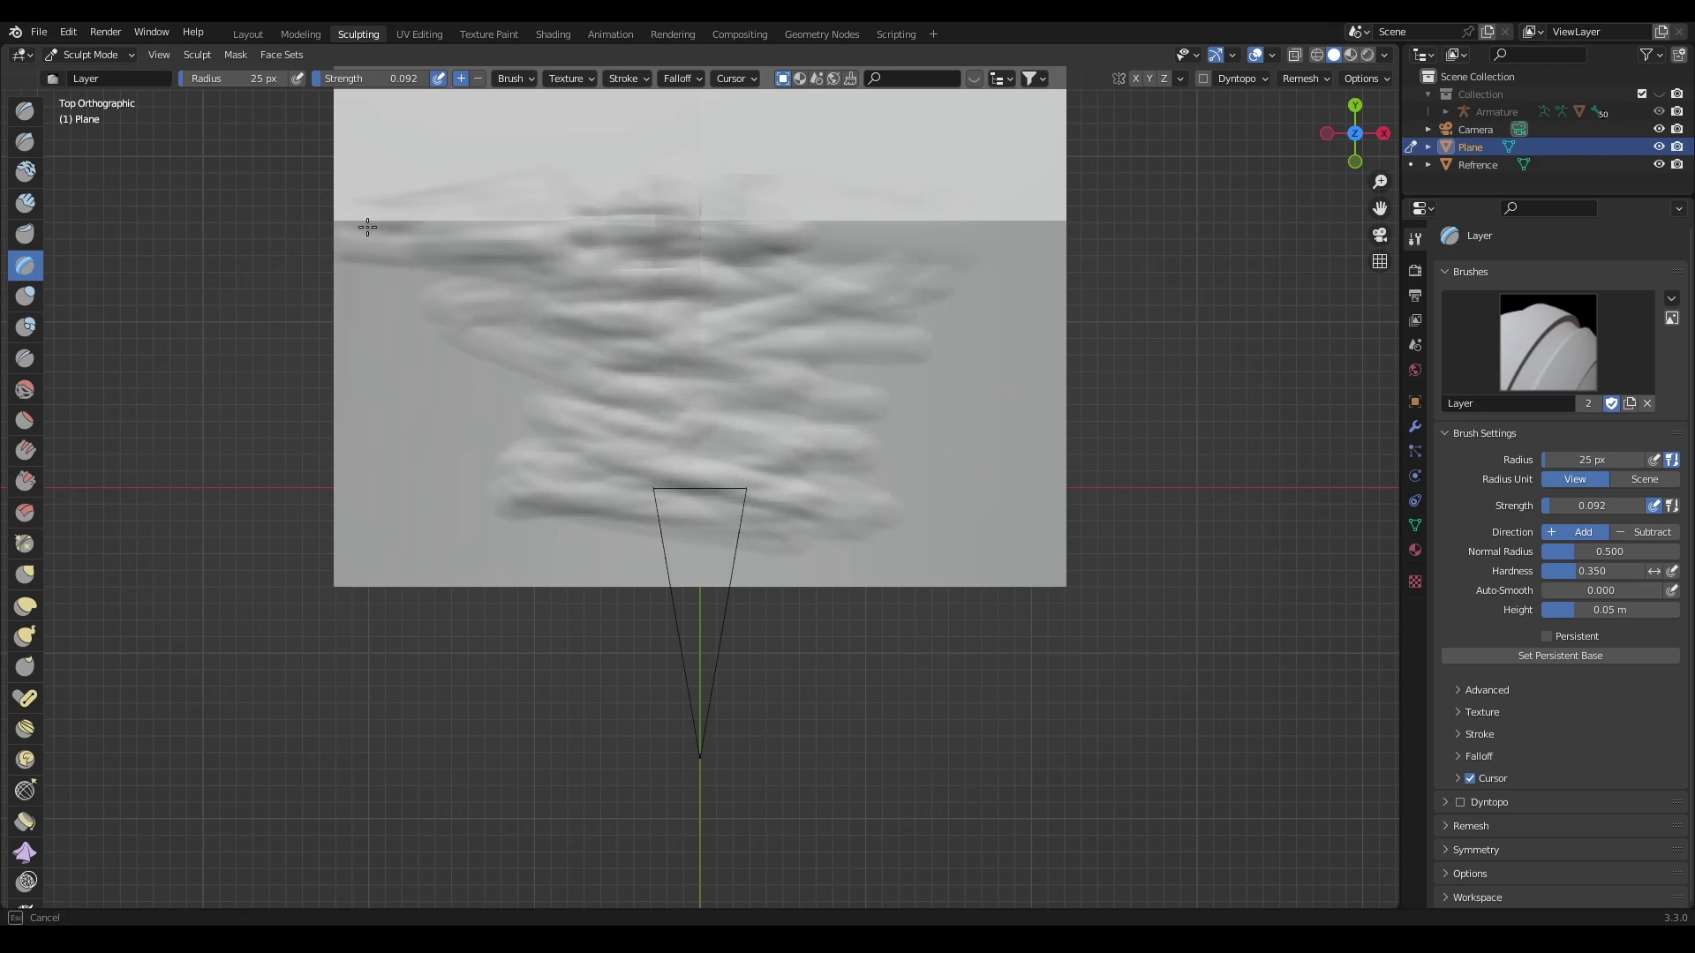
mouse_move(548, 236)
left_mouse_down()
mouse_move(680, 552)
mouse_move(499, 353)
mouse_move(454, 340)
mouse_move(516, 528)
left_mouse_up()
mouse_move(516, 528)
middle_mouse_down()
mouse_move(839, 280)
mouse_move(719, 480)
mouse_move(803, 272)
mouse_move(623, 306)
middle_mouse_up()
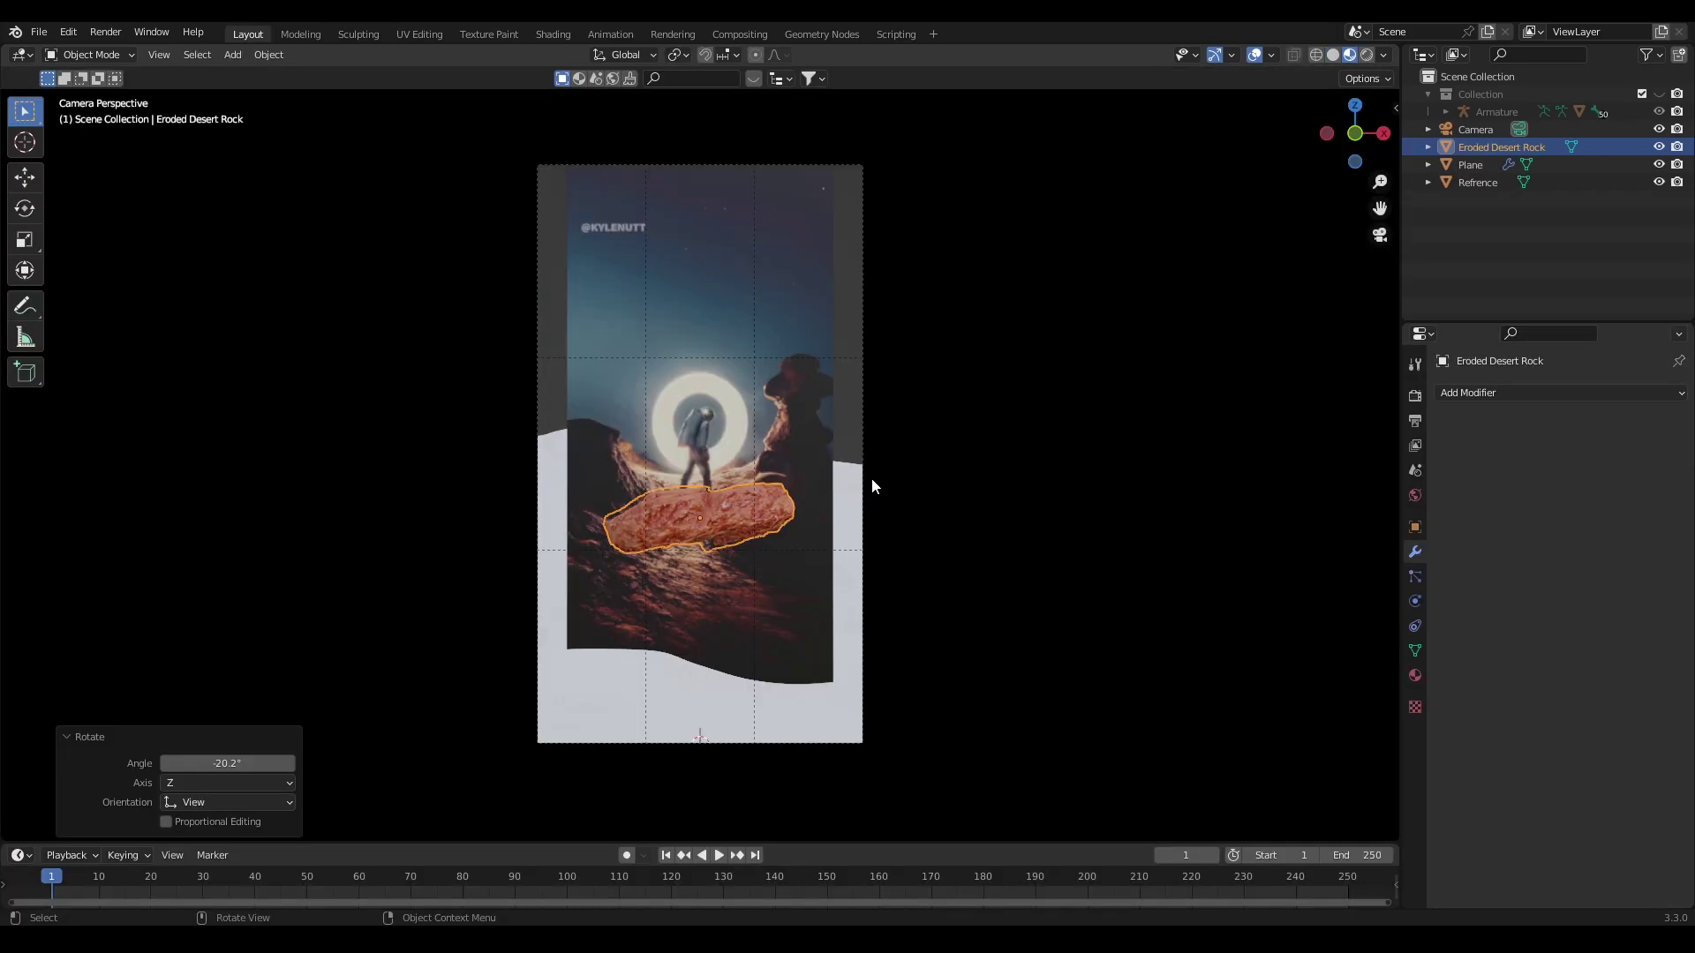
Enlarge the desert rock and push it about 2.22 m back along Y, tilting it about 12° in the camera view.
key("s")
left_click(851, 521)
key("g")
key("y")
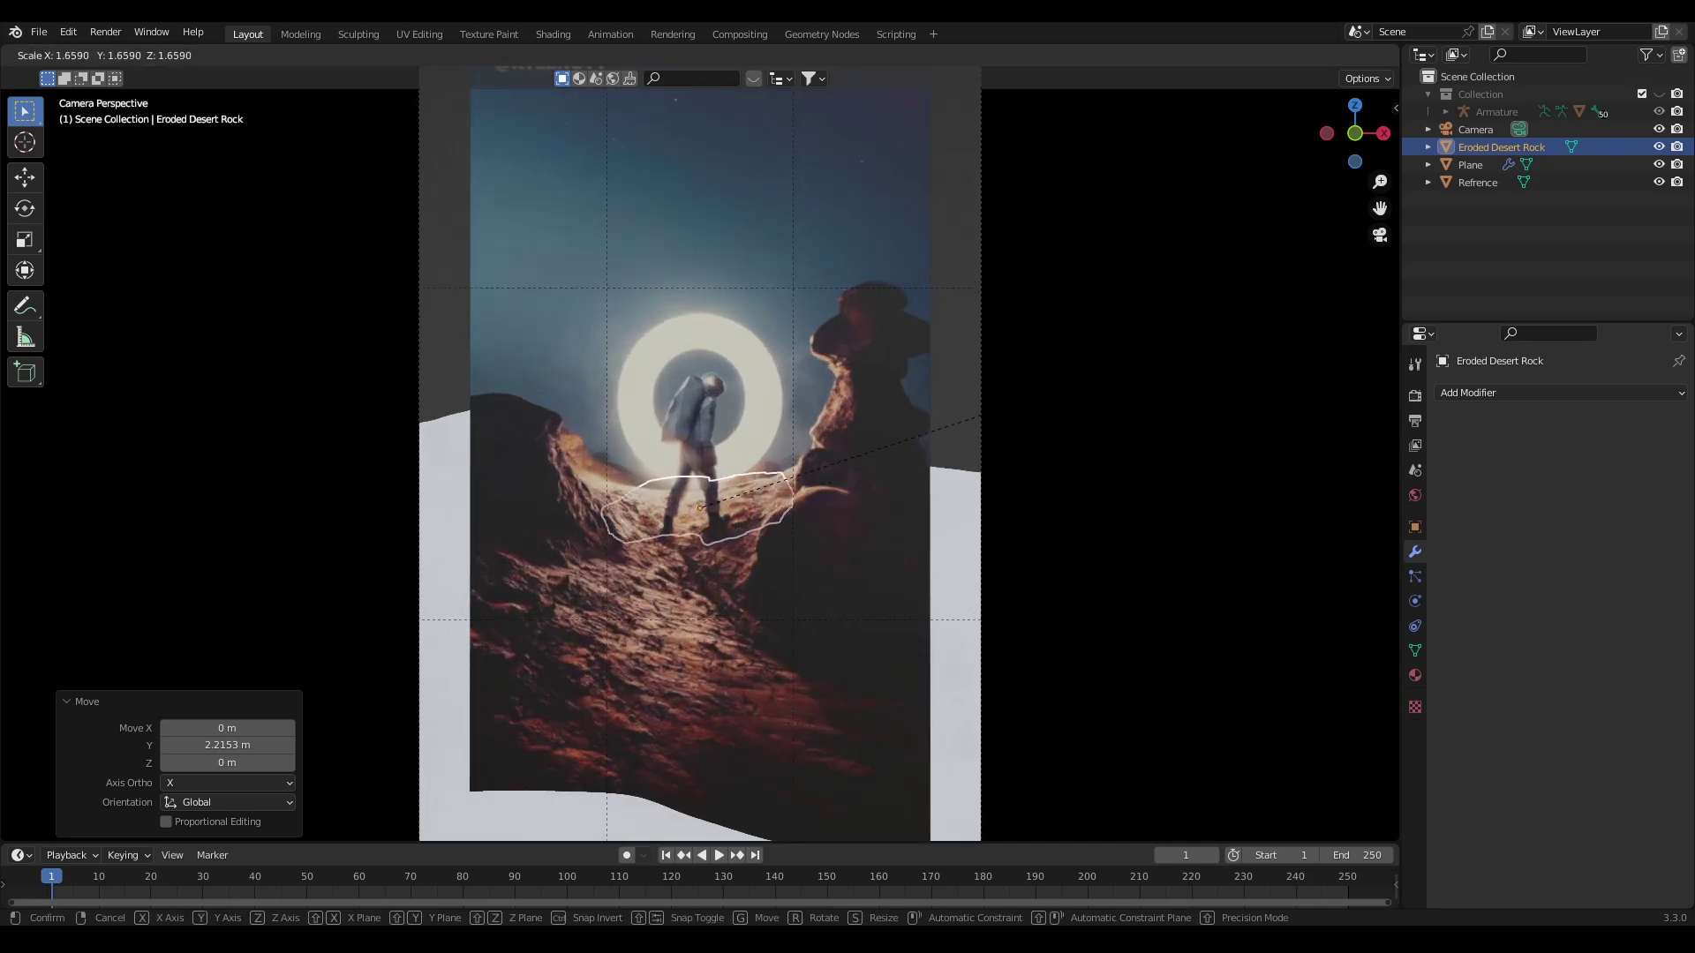
left_click(966, 465)
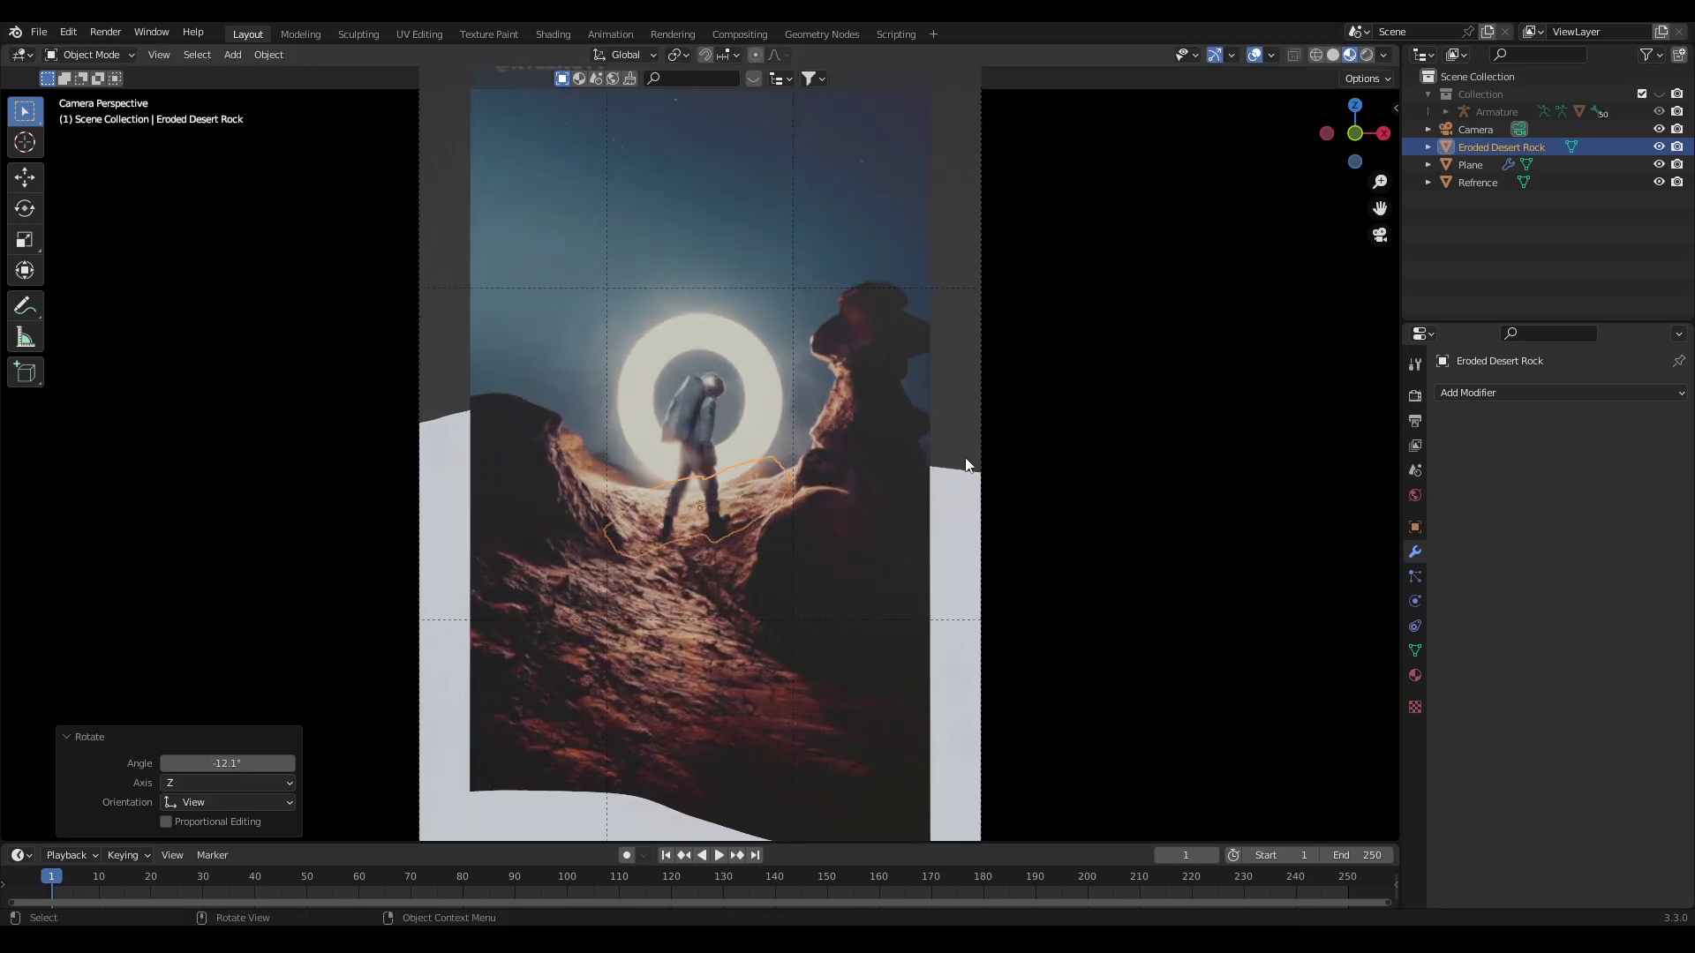
Duplicate the desert rock onto the reference's left hill, scale the copy to about 1.18, and rotate it to follow the slope.
key("shift+d")
left_click(660, 452)
key("s")
left_click(817, 529)
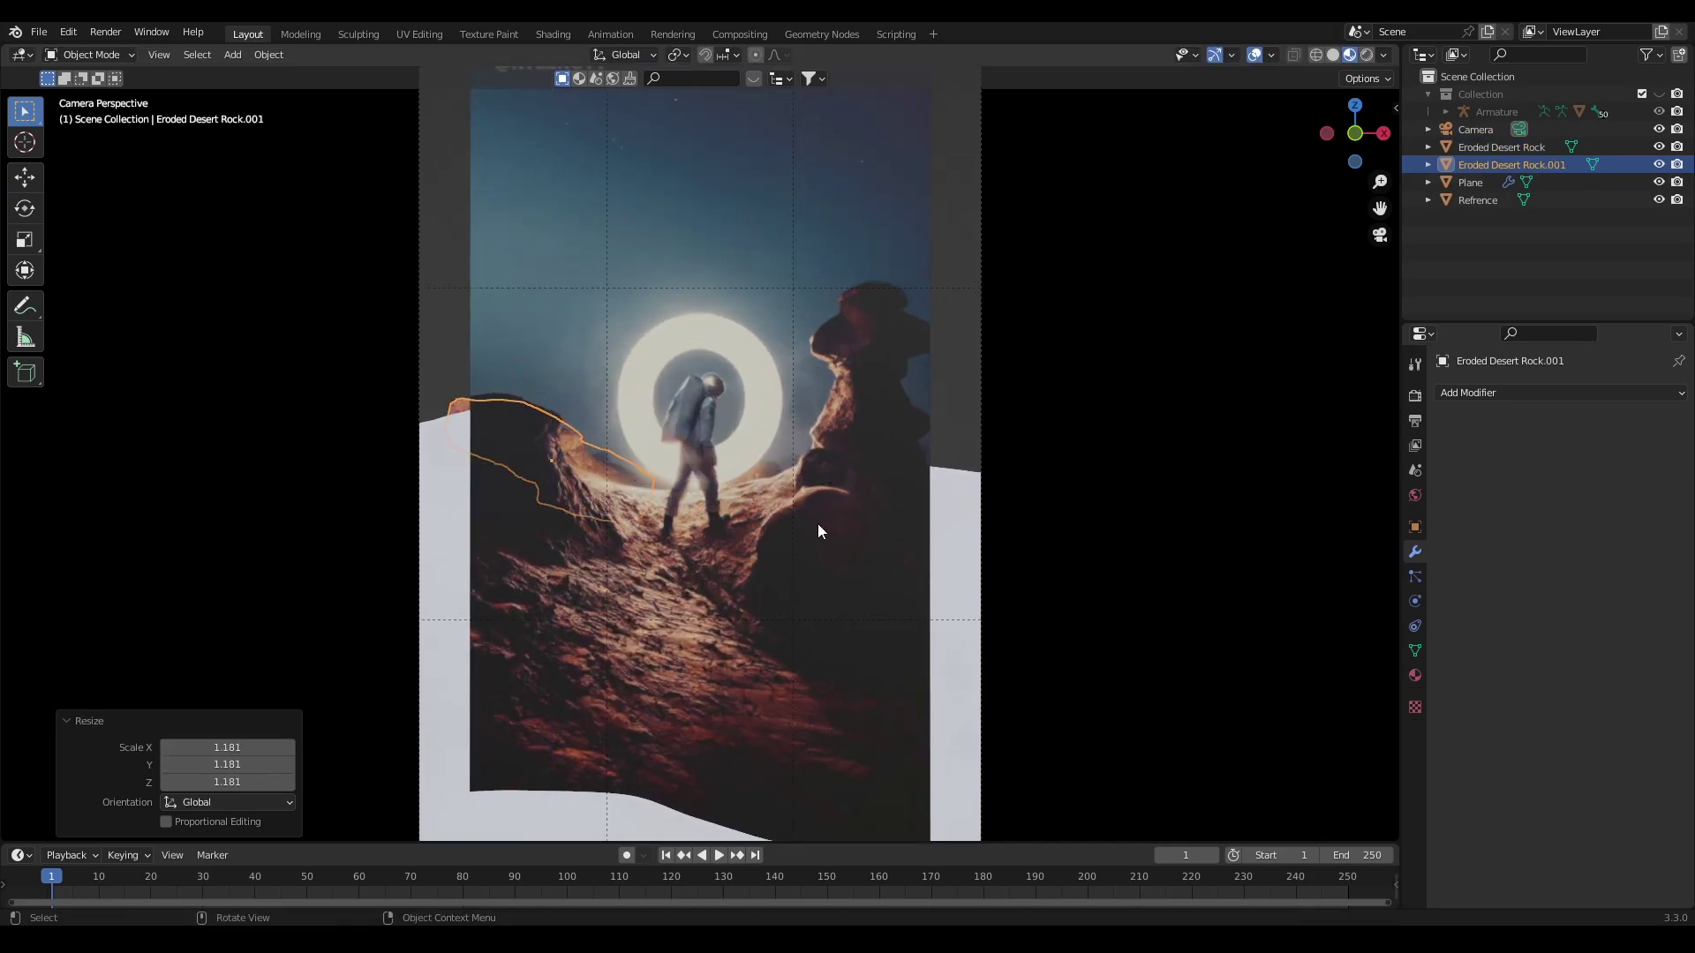
key("r")
left_click(808, 556)
key("g")
left_click(815, 564)
Hide the reference plane and check the rock placement against the terrain in different shading modes.
left_click(1061, 389)
left_click(1365, 54)
left_click(1333, 55)
left_click(1658, 200)
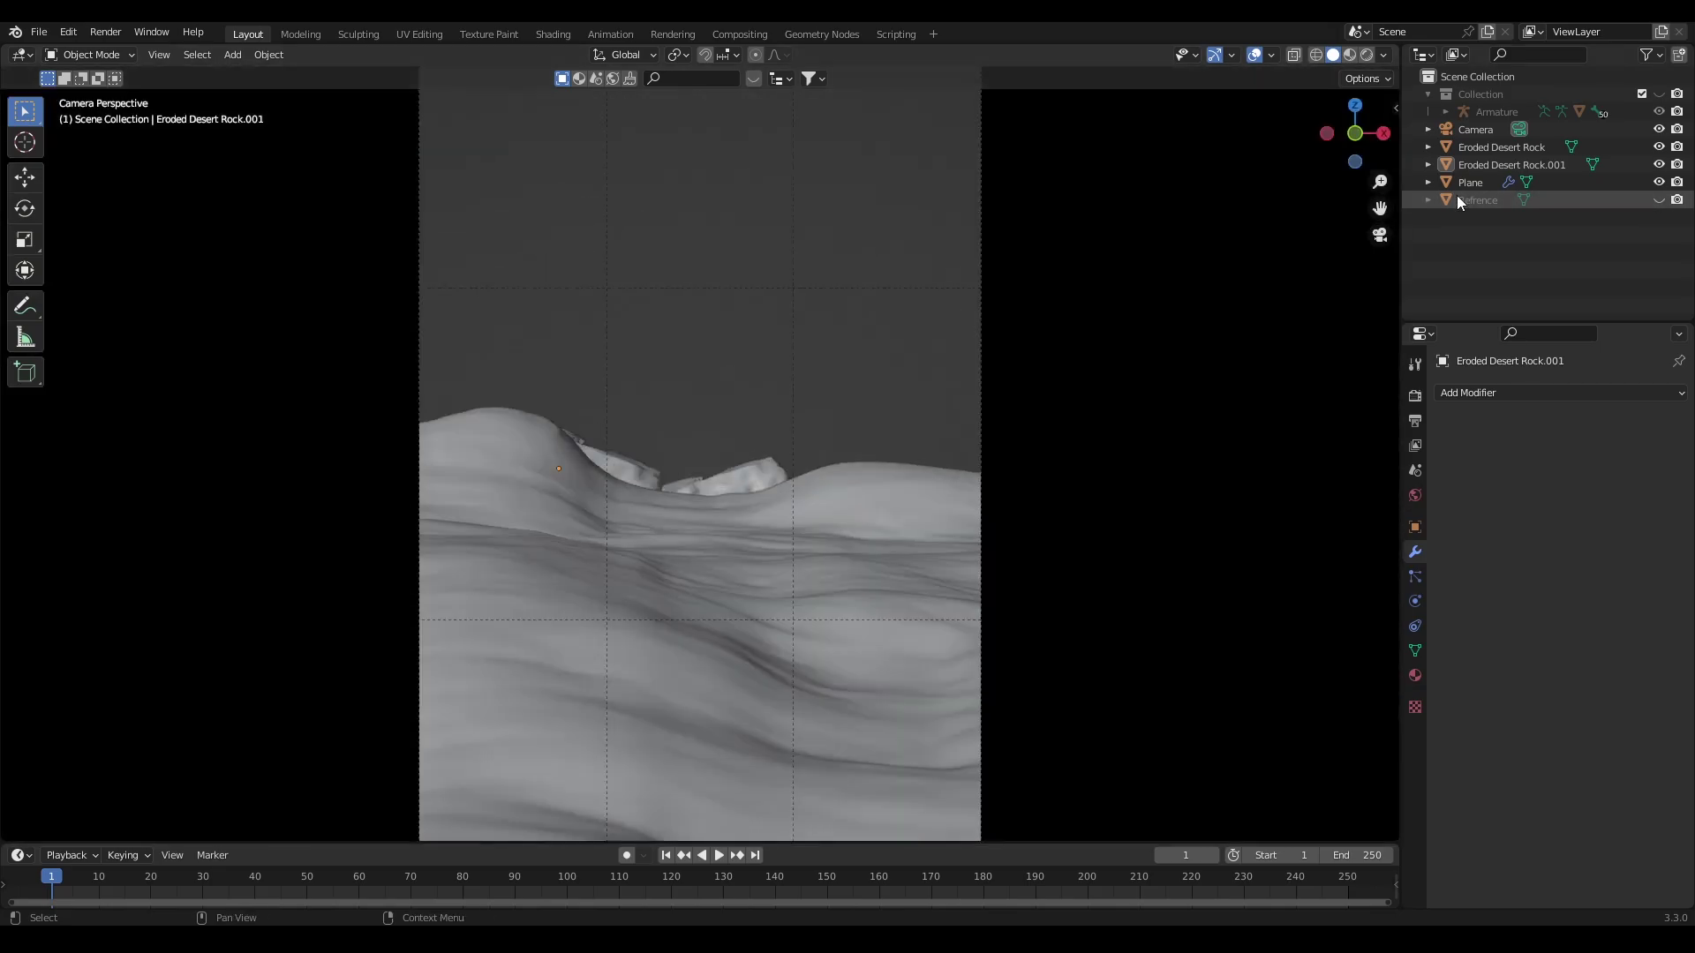
left_click(1350, 55)
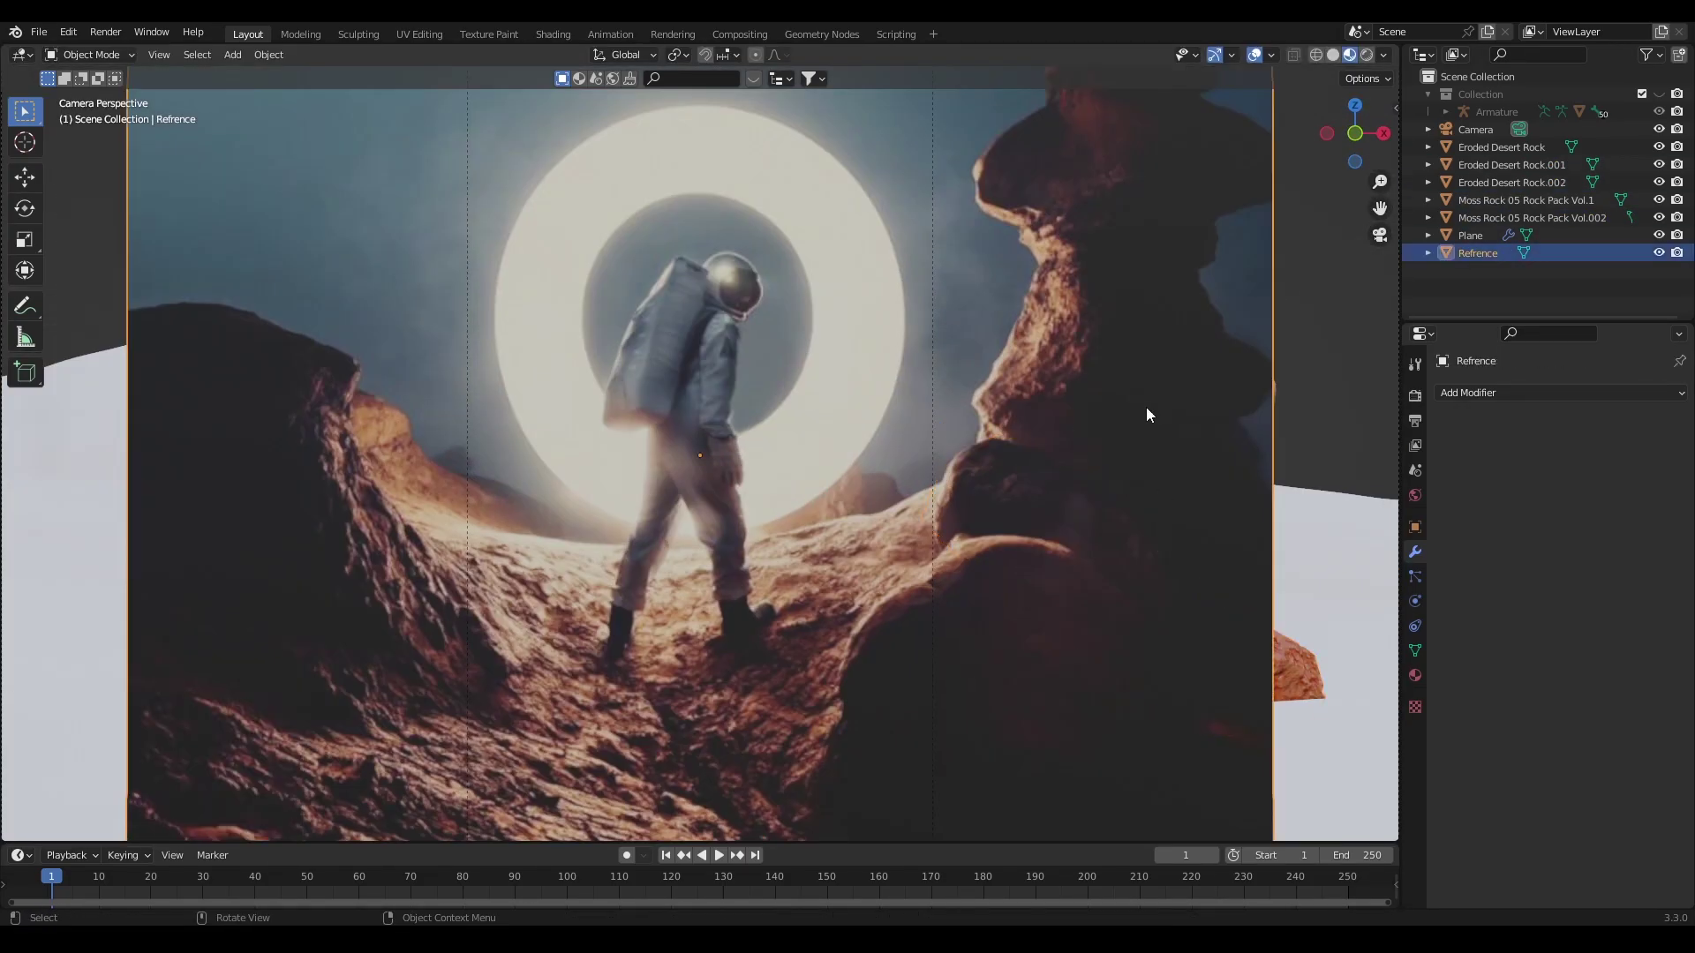
Duplicate a rock to extend the rock formations shown in the reference image.
key("shift+d")
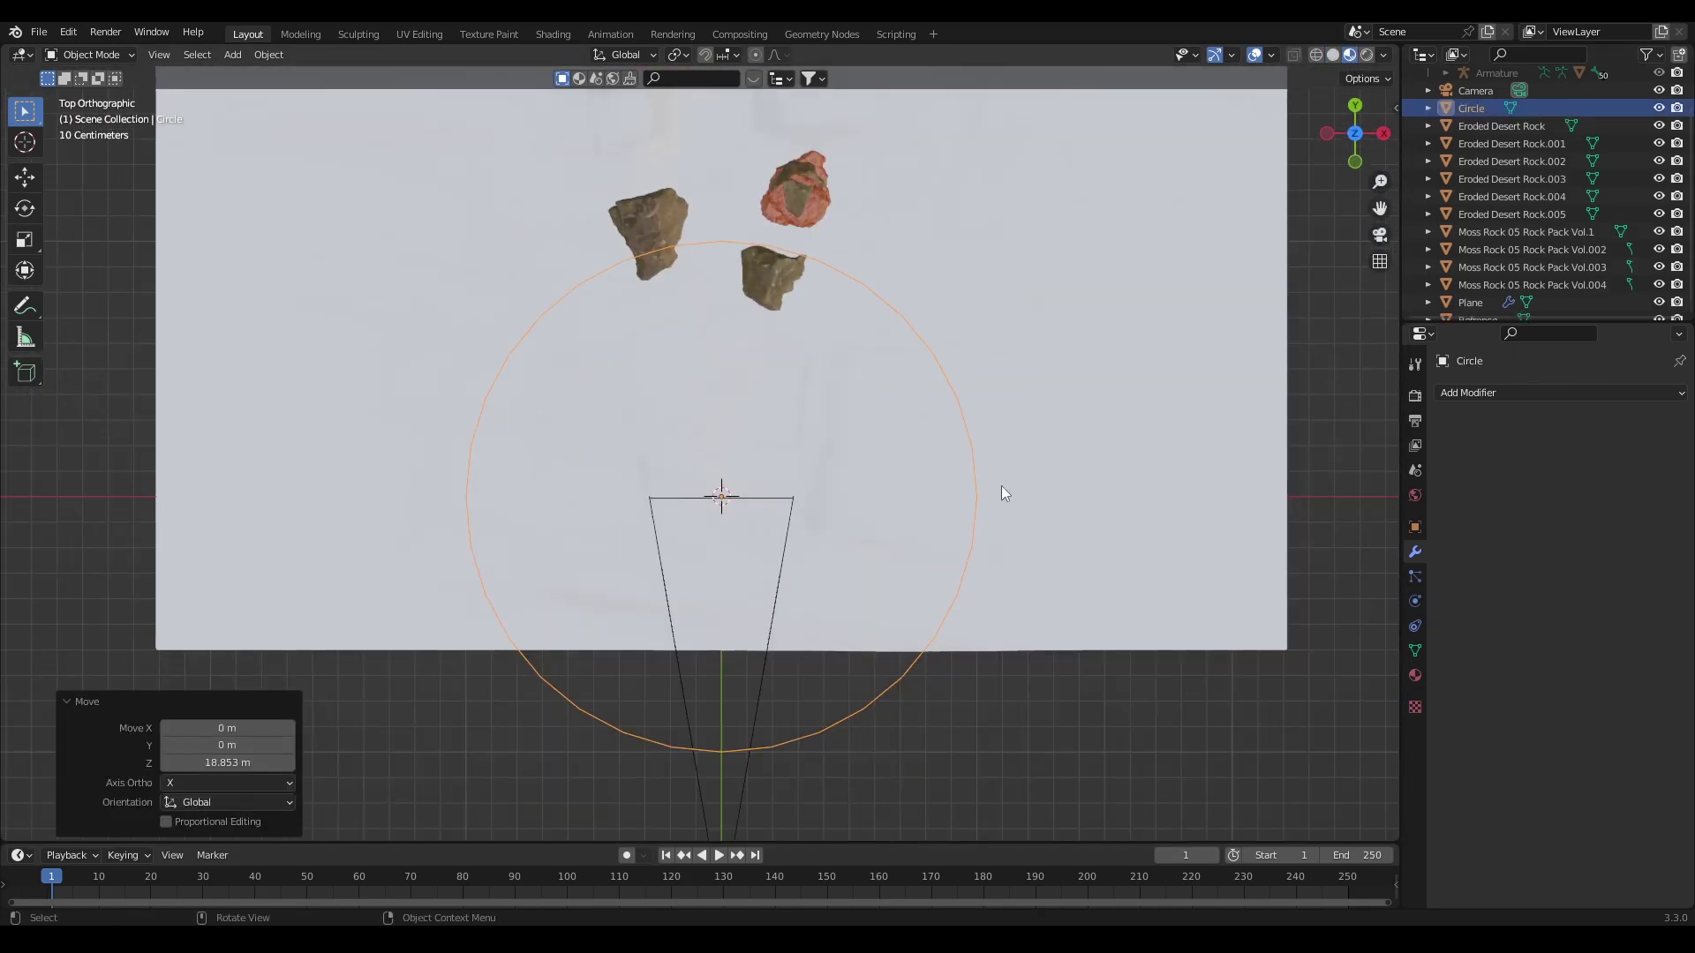
Extrude the circle's outline inward, scaled to about 0.6, to form a flat ring.
key("Tab")
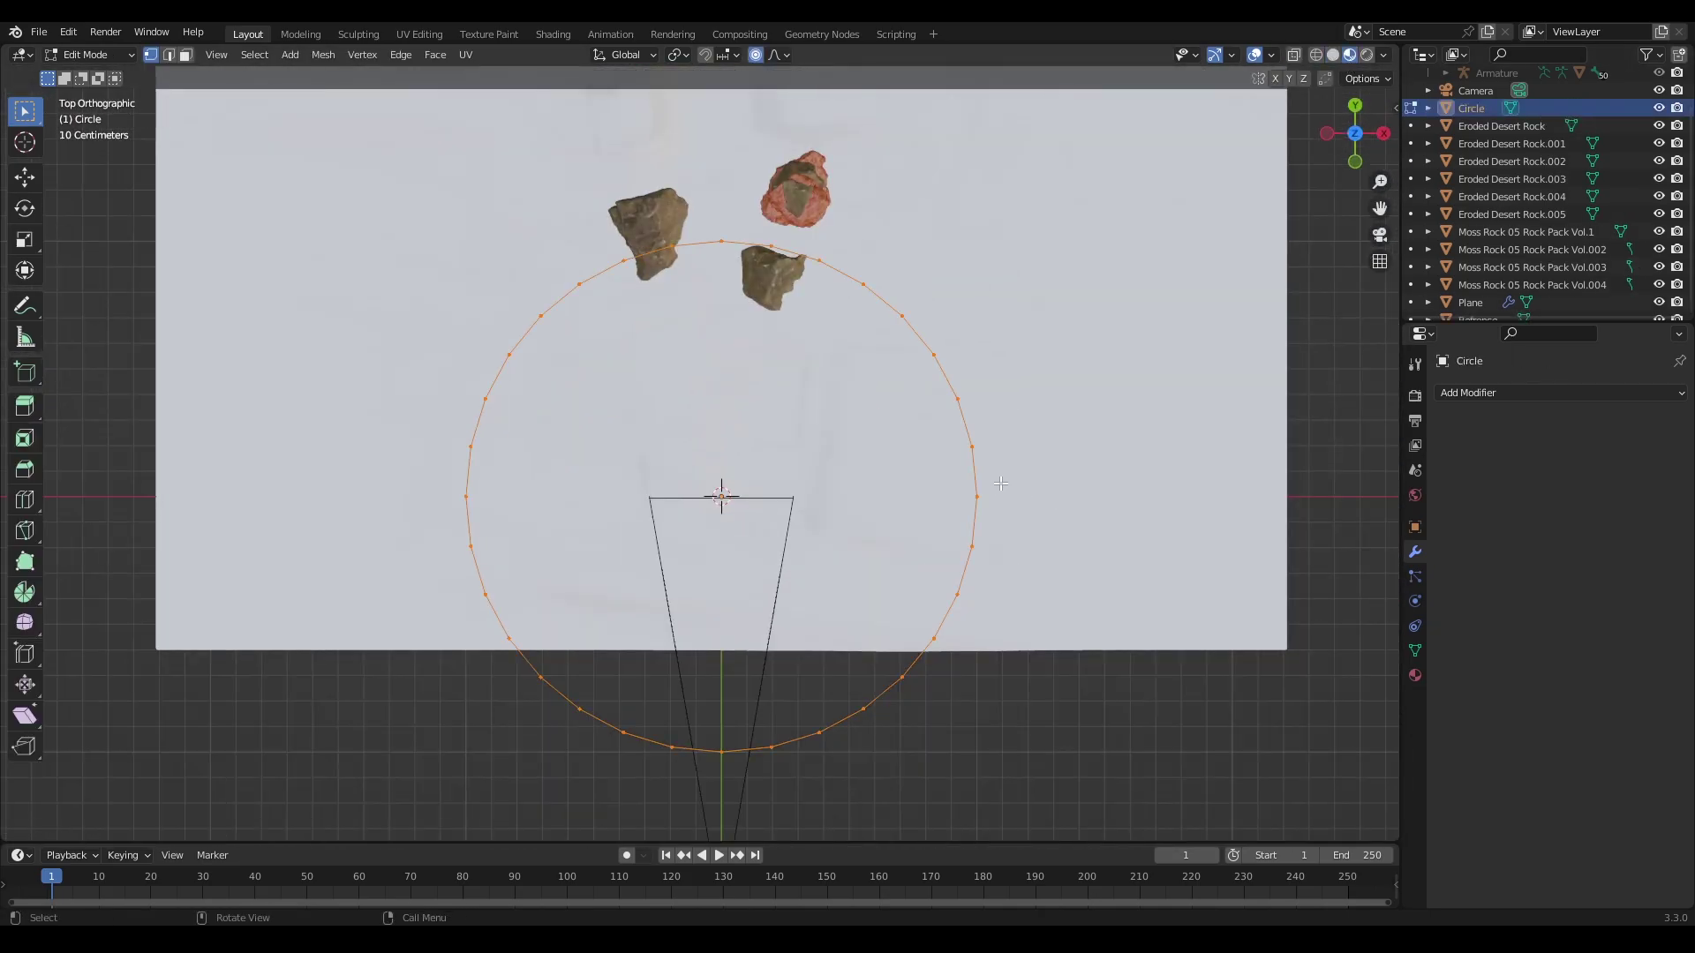
key("s")
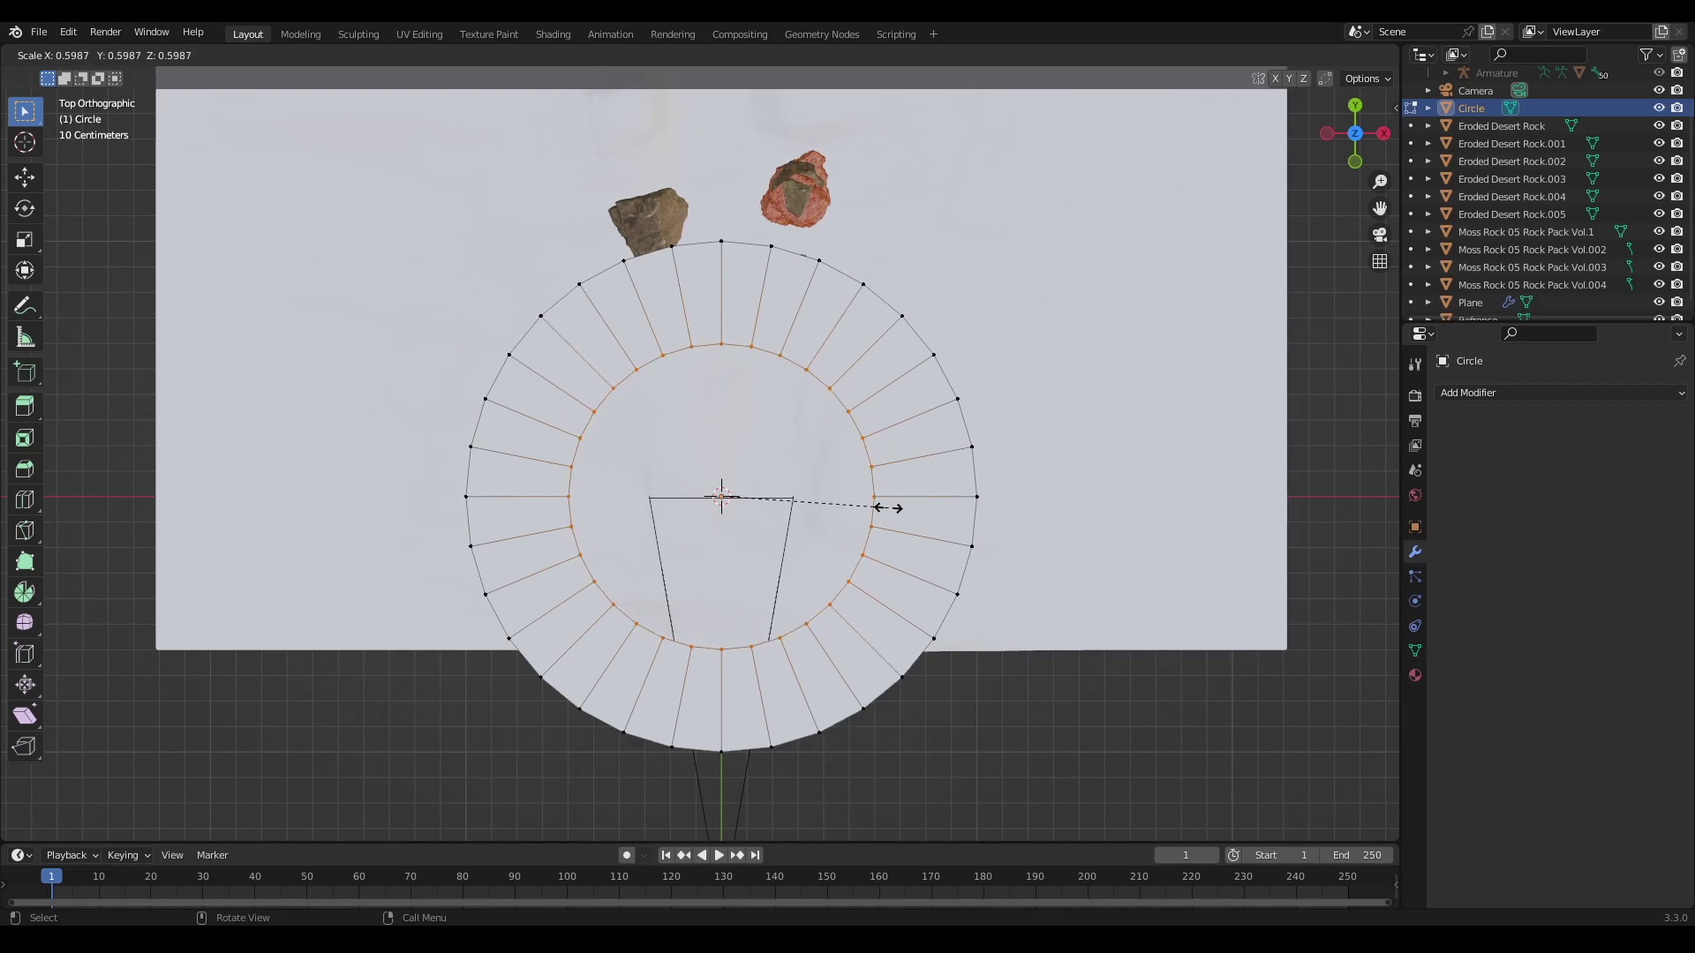
left_click(883, 512)
key("Tab")
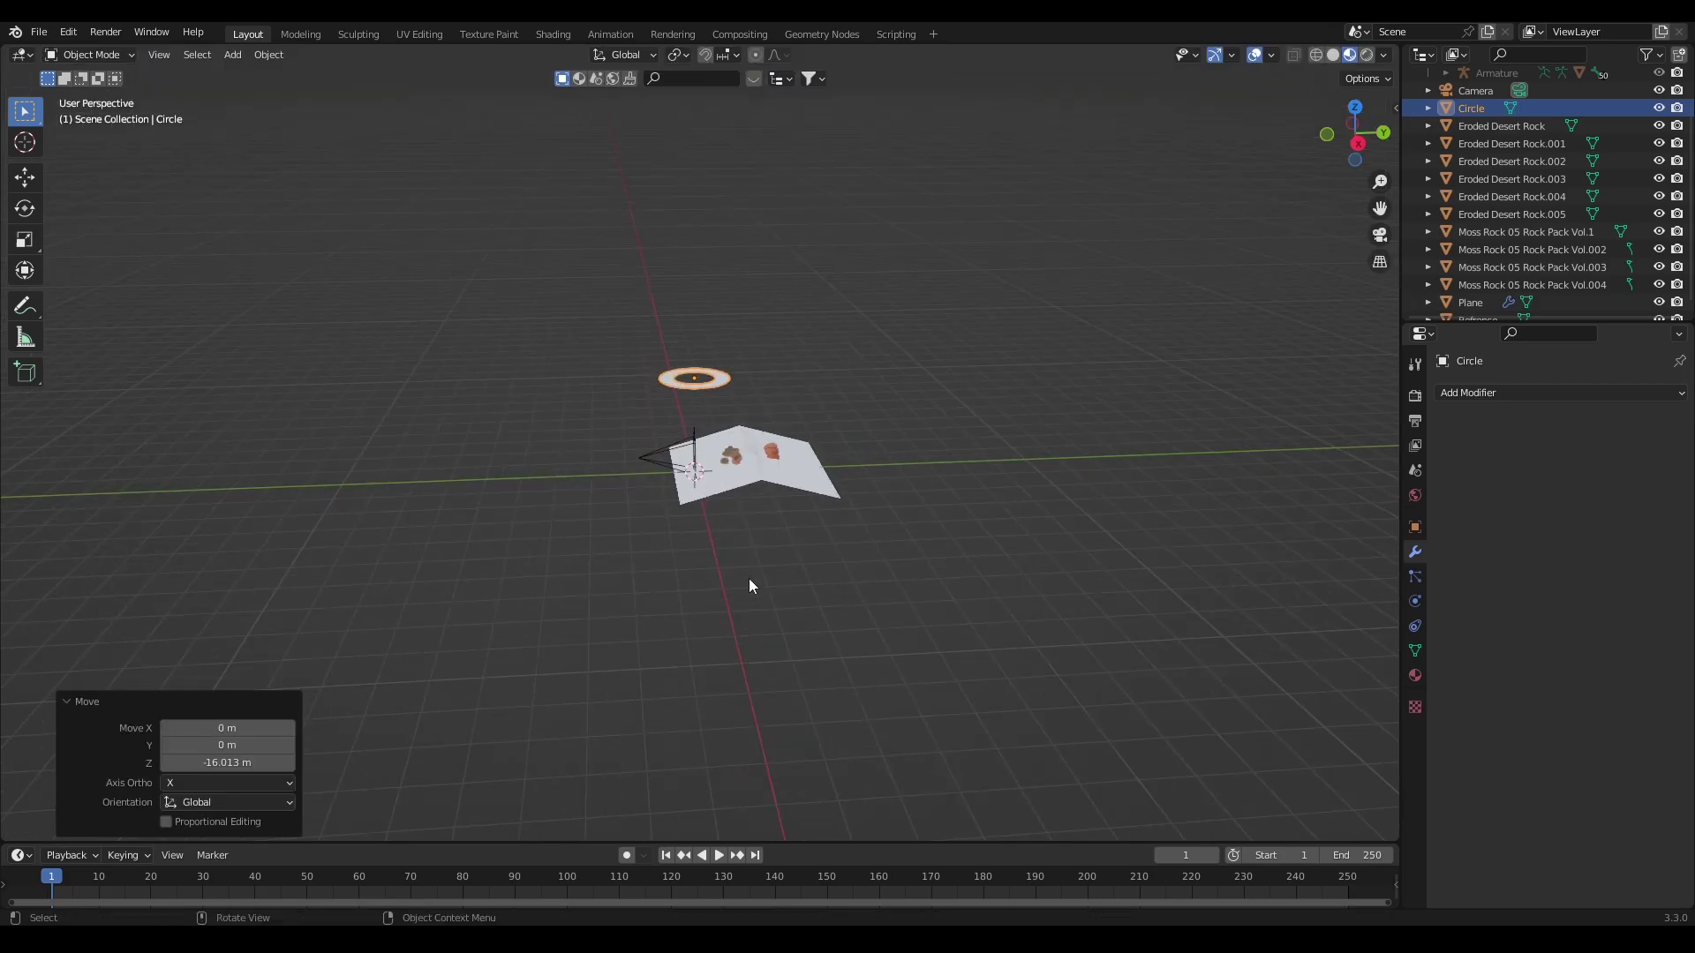
Rotate the ring 90° about X so it stands upright.
scroll(791, 477, "up", 1)
key("r")
key("x")
key("9")
key("0")
key("Return")
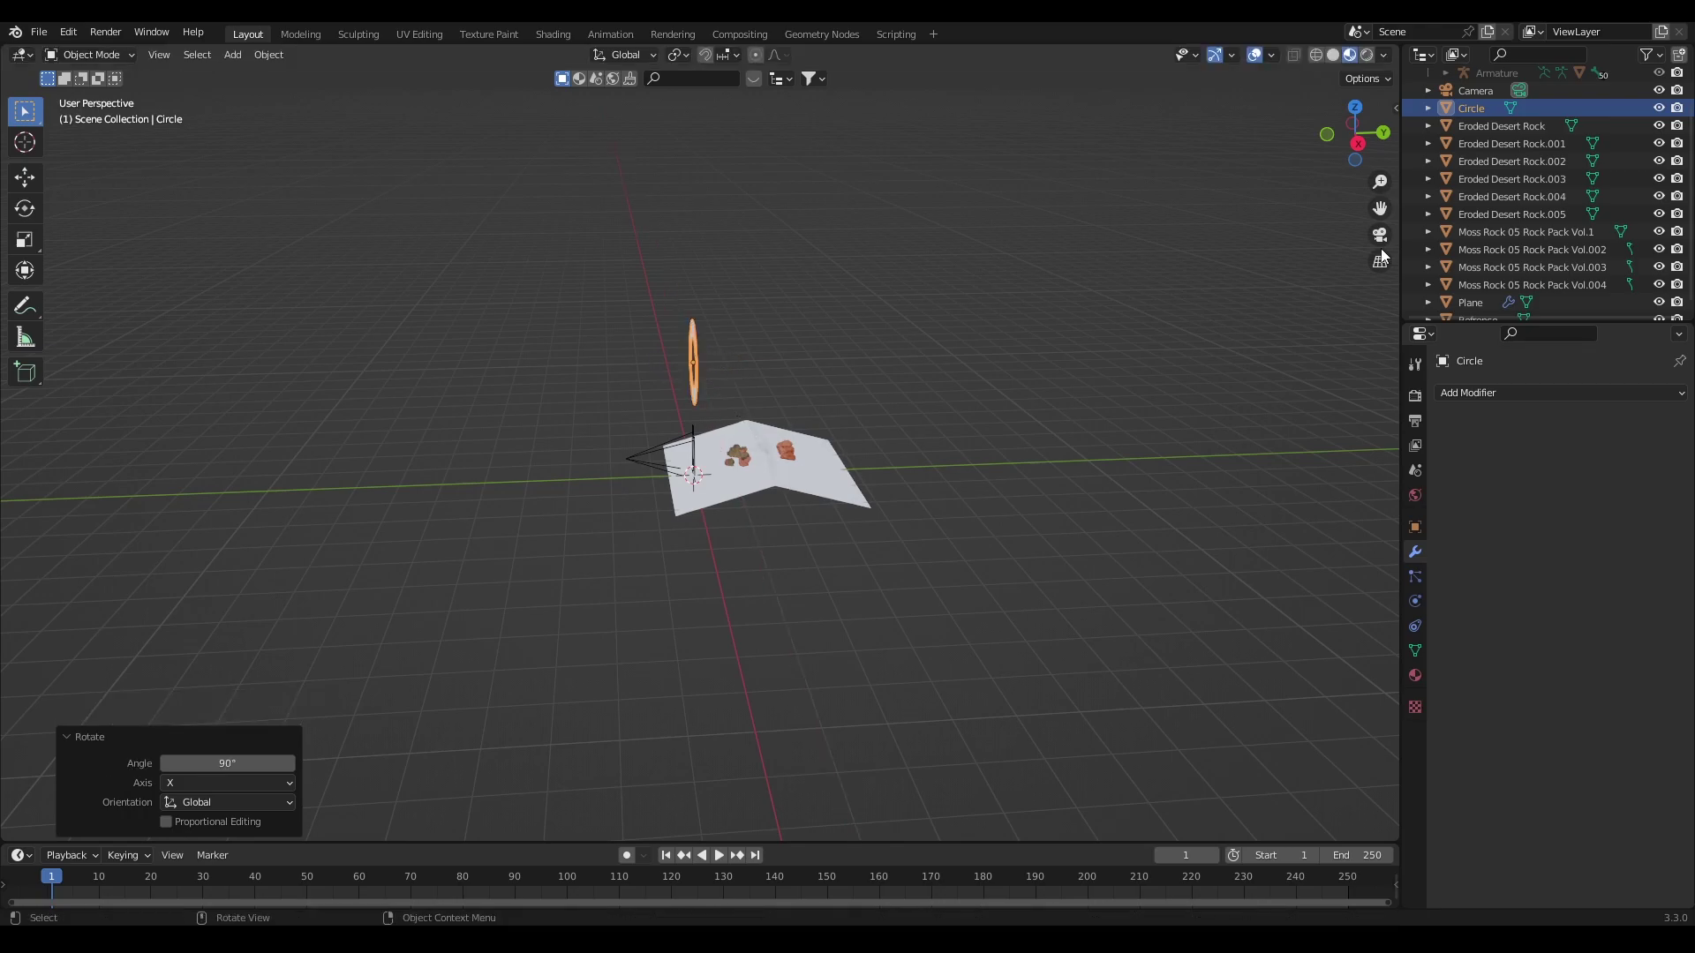
Move the ring down and back over the terrain, and centre it on the reference figure in the camera view.
key("g")
left_click(918, 518)
left_click(1380, 235)
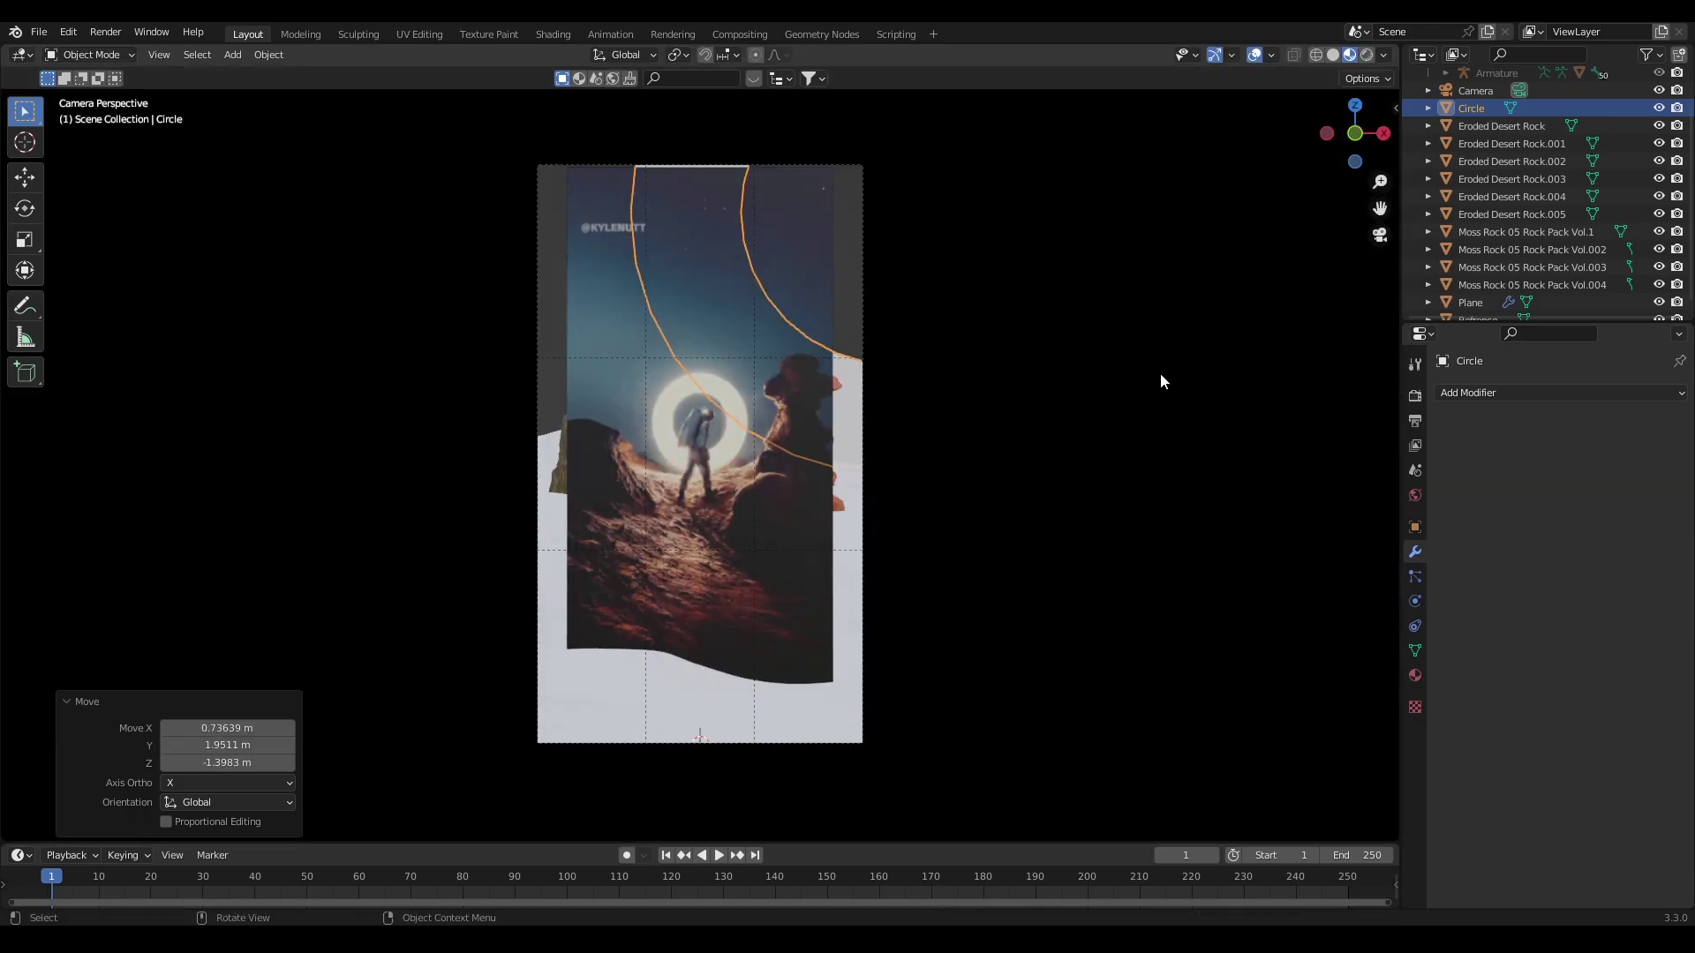
key("g")
left_click(1152, 560)
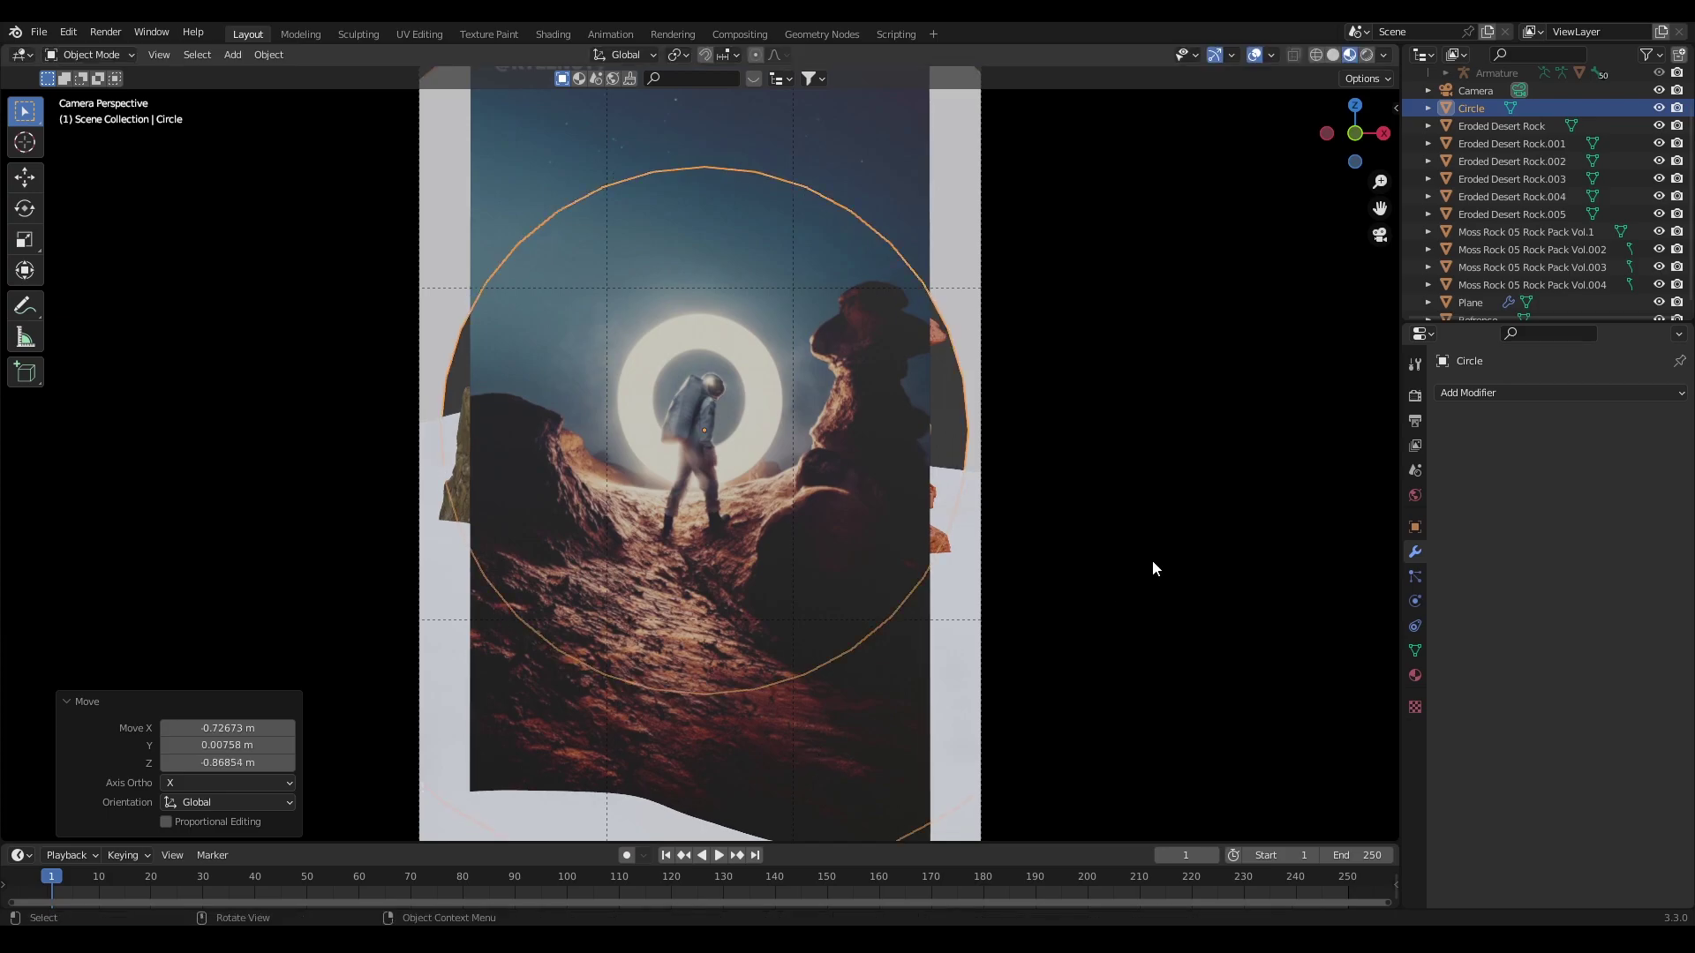
Scale the ring by about 0.22 and again by about 0.8, raising it slightly, to fit the reference's glowing ring.
key("s")
left_click(770, 509)
key("g")
key("z")
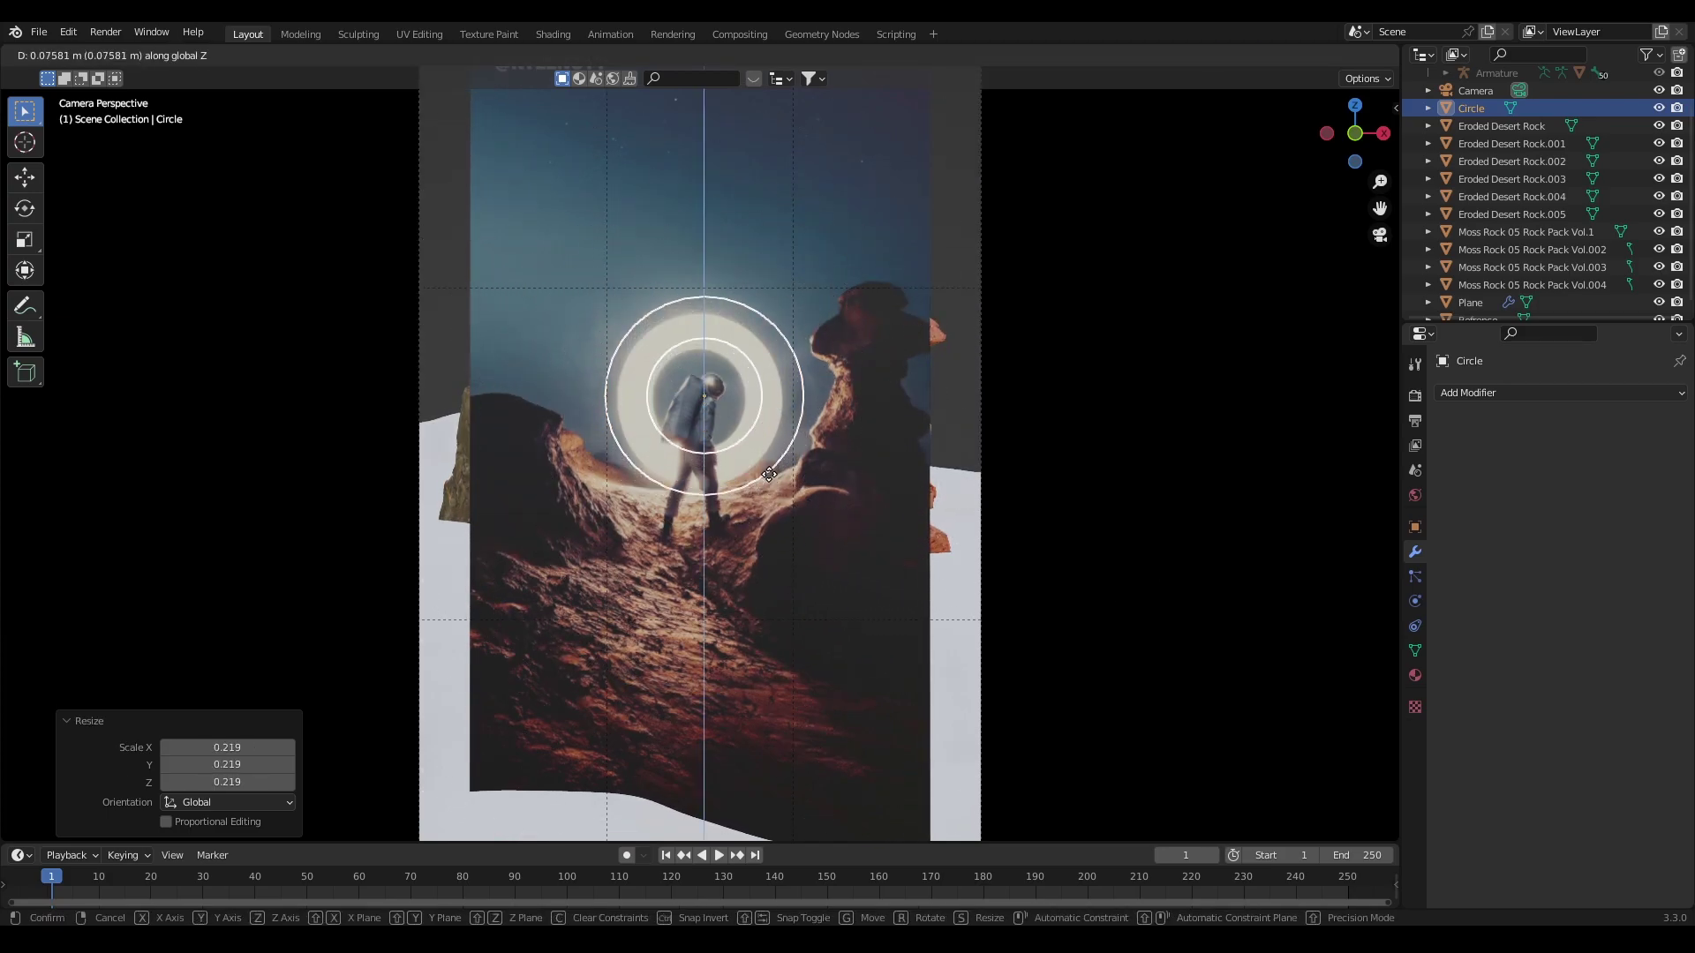
left_click(961, 464)
key("s")
left_click(913, 458)
Nudge the ring slightly along X and Z to centre it on the reference's glowing ring.
key("g")
key("x")
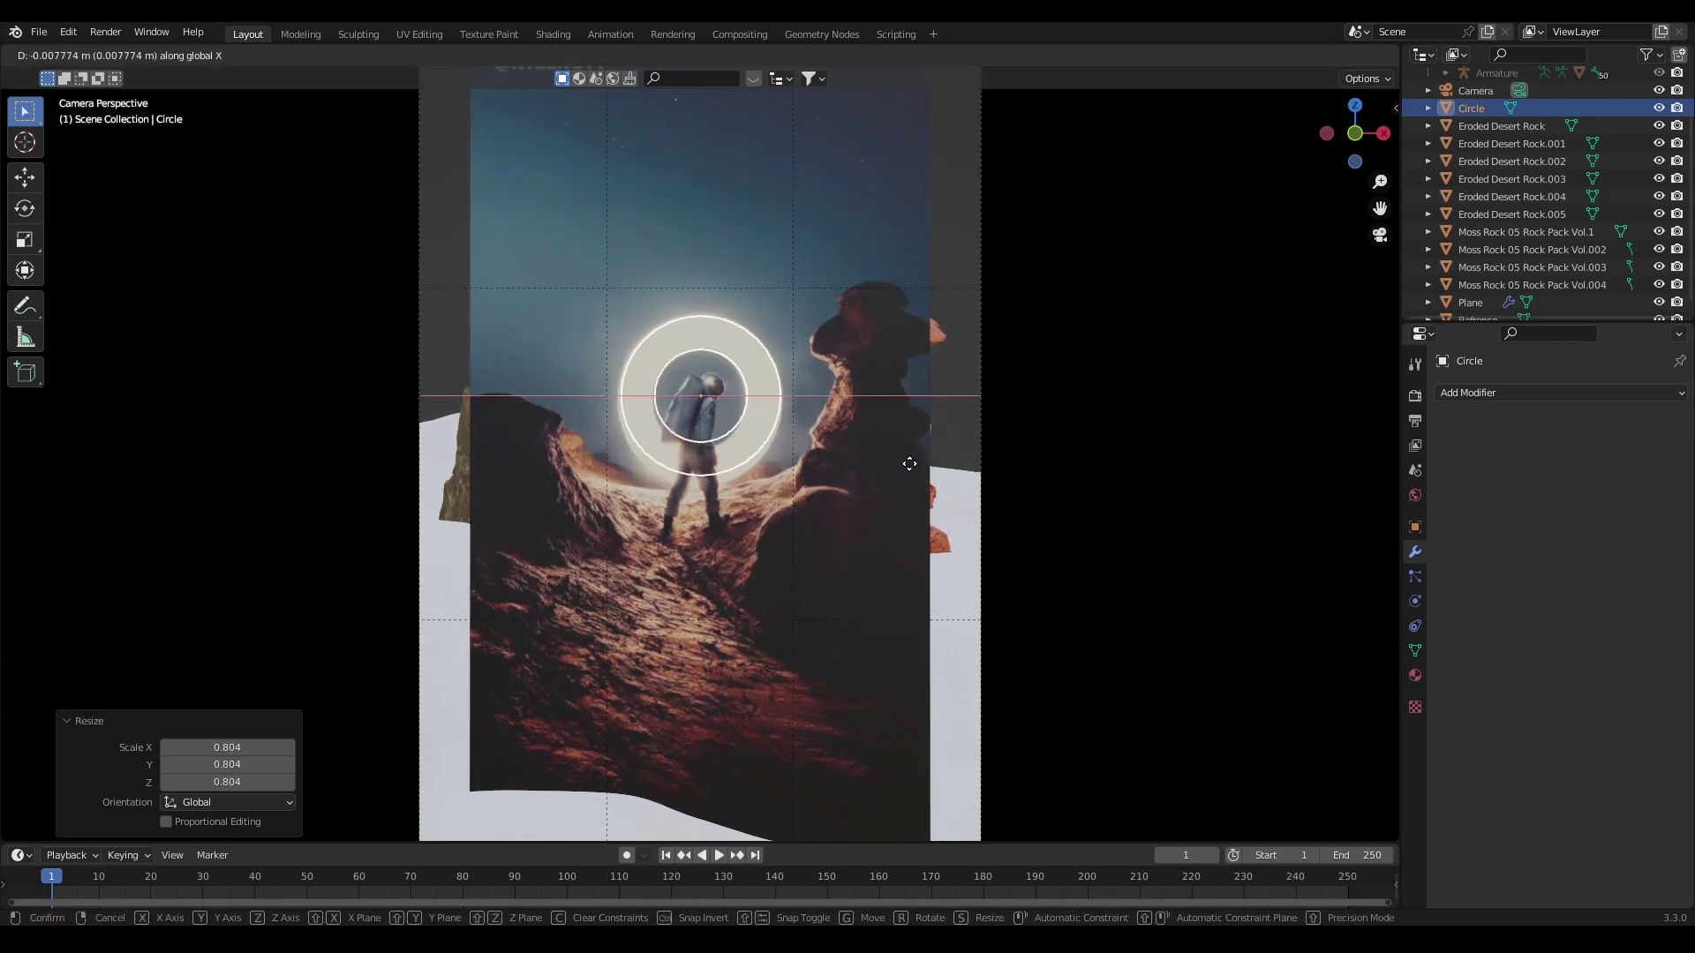
left_click(908, 463)
key("g")
key("z")
left_click(905, 468)
Enlarge the ring by about 1.07 and shift it about 0.006 m along Z to match the reference.
key("a")
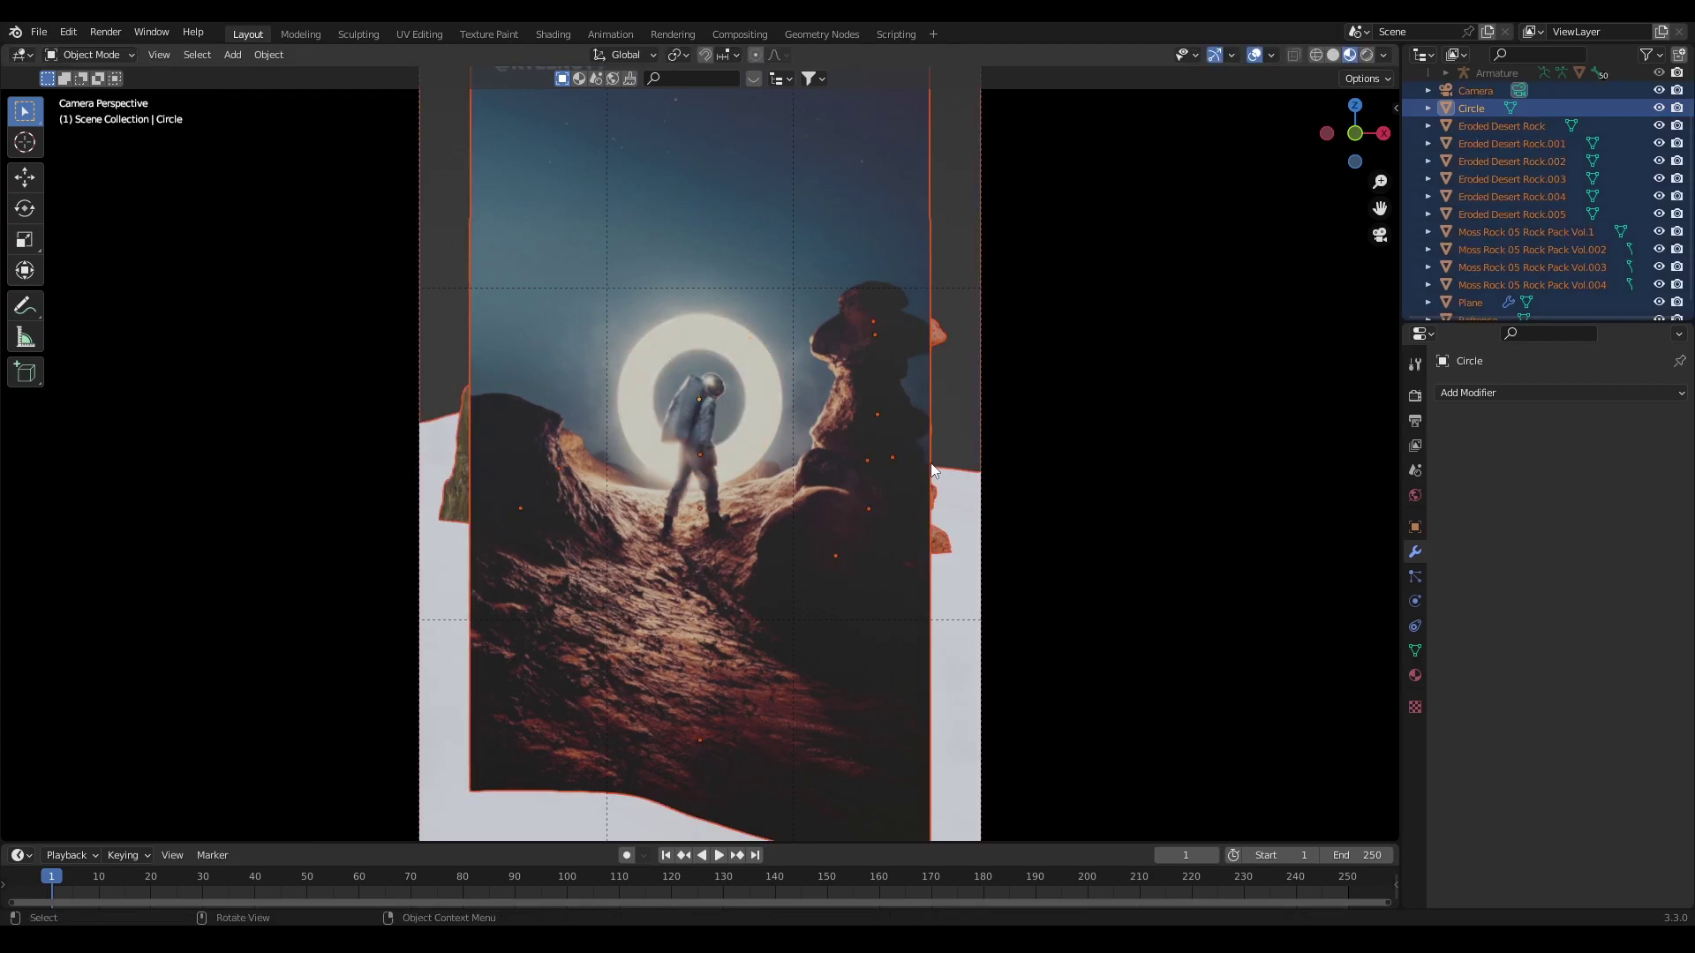
left_click(931, 463)
scroll(1527, 260, "down", 1)
scroll(1527, 259, "up", 2)
key("s")
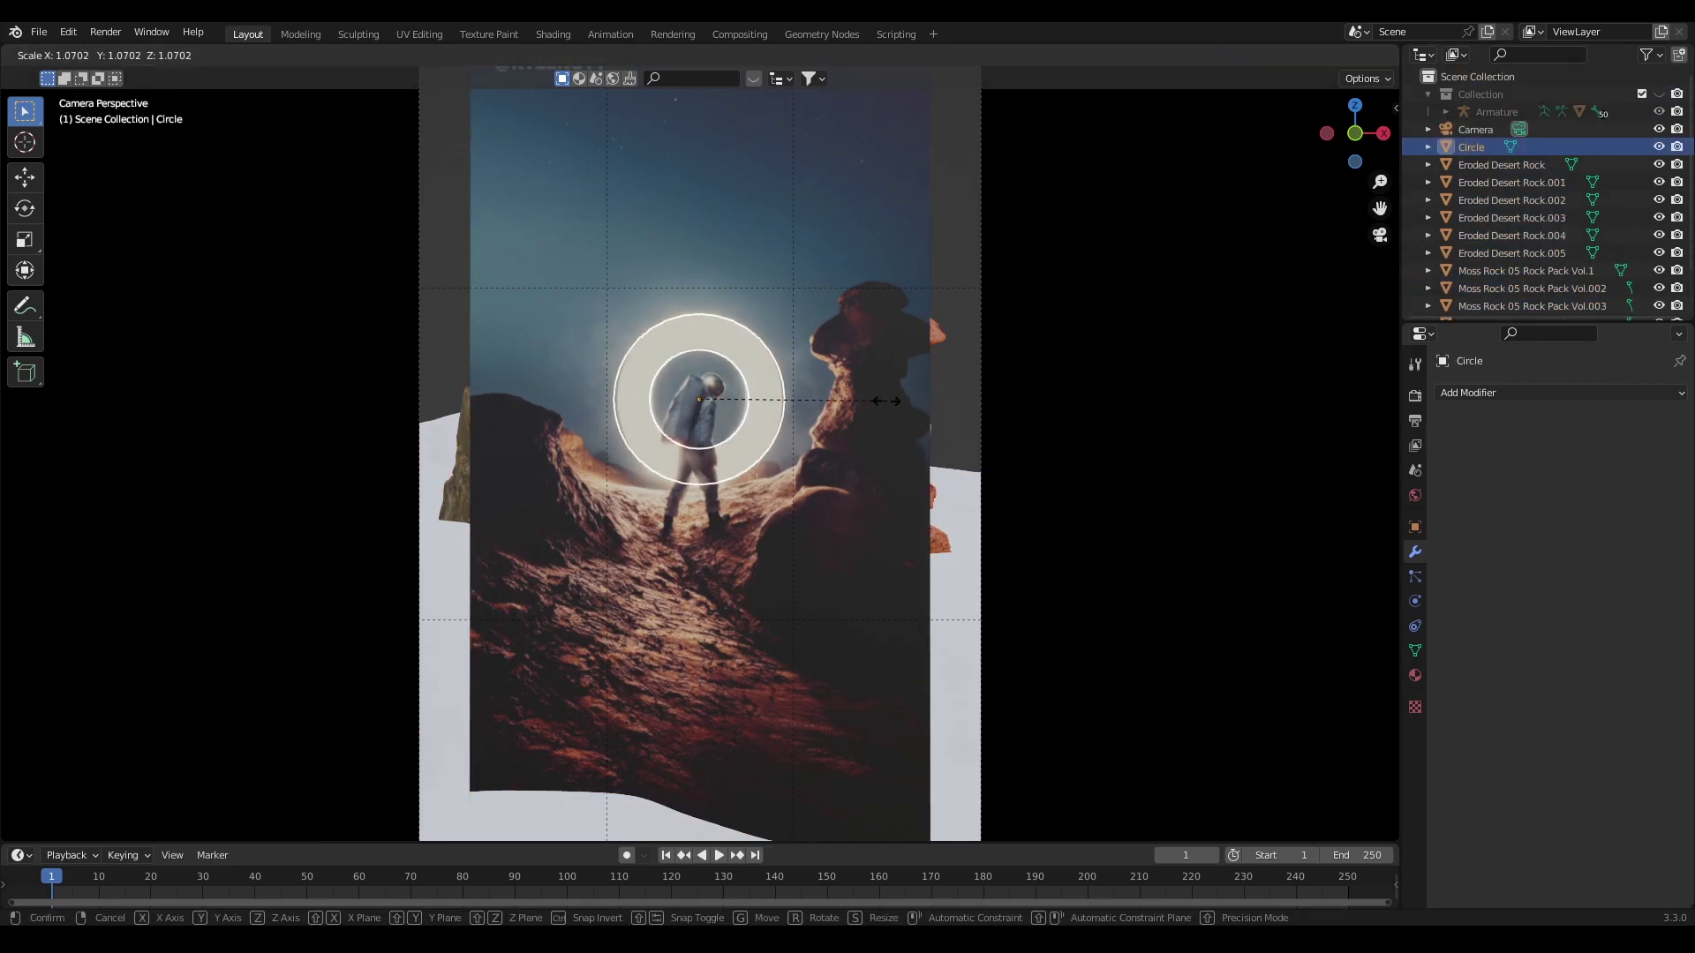
left_click(886, 400)
key("g")
key("z")
left_click(885, 399)
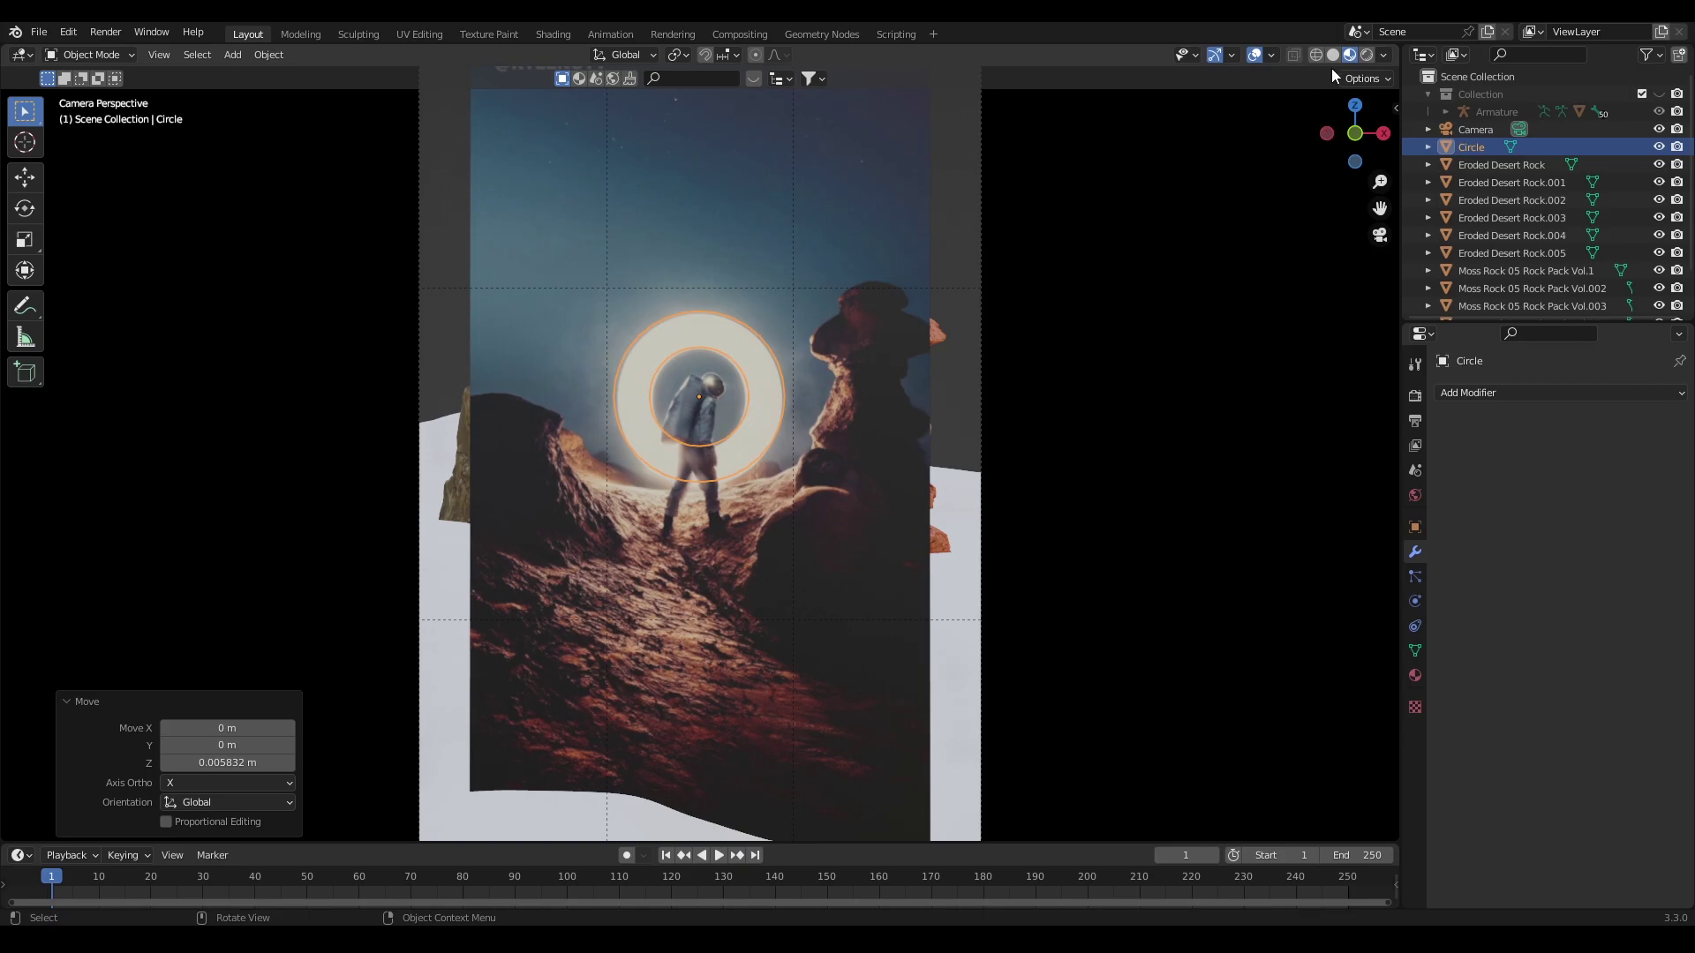
Switch the viewport to solid shading and hide the reference image.
left_click(1333, 55)
scroll(1618, 246, "down", 3)
left_click(1659, 302)
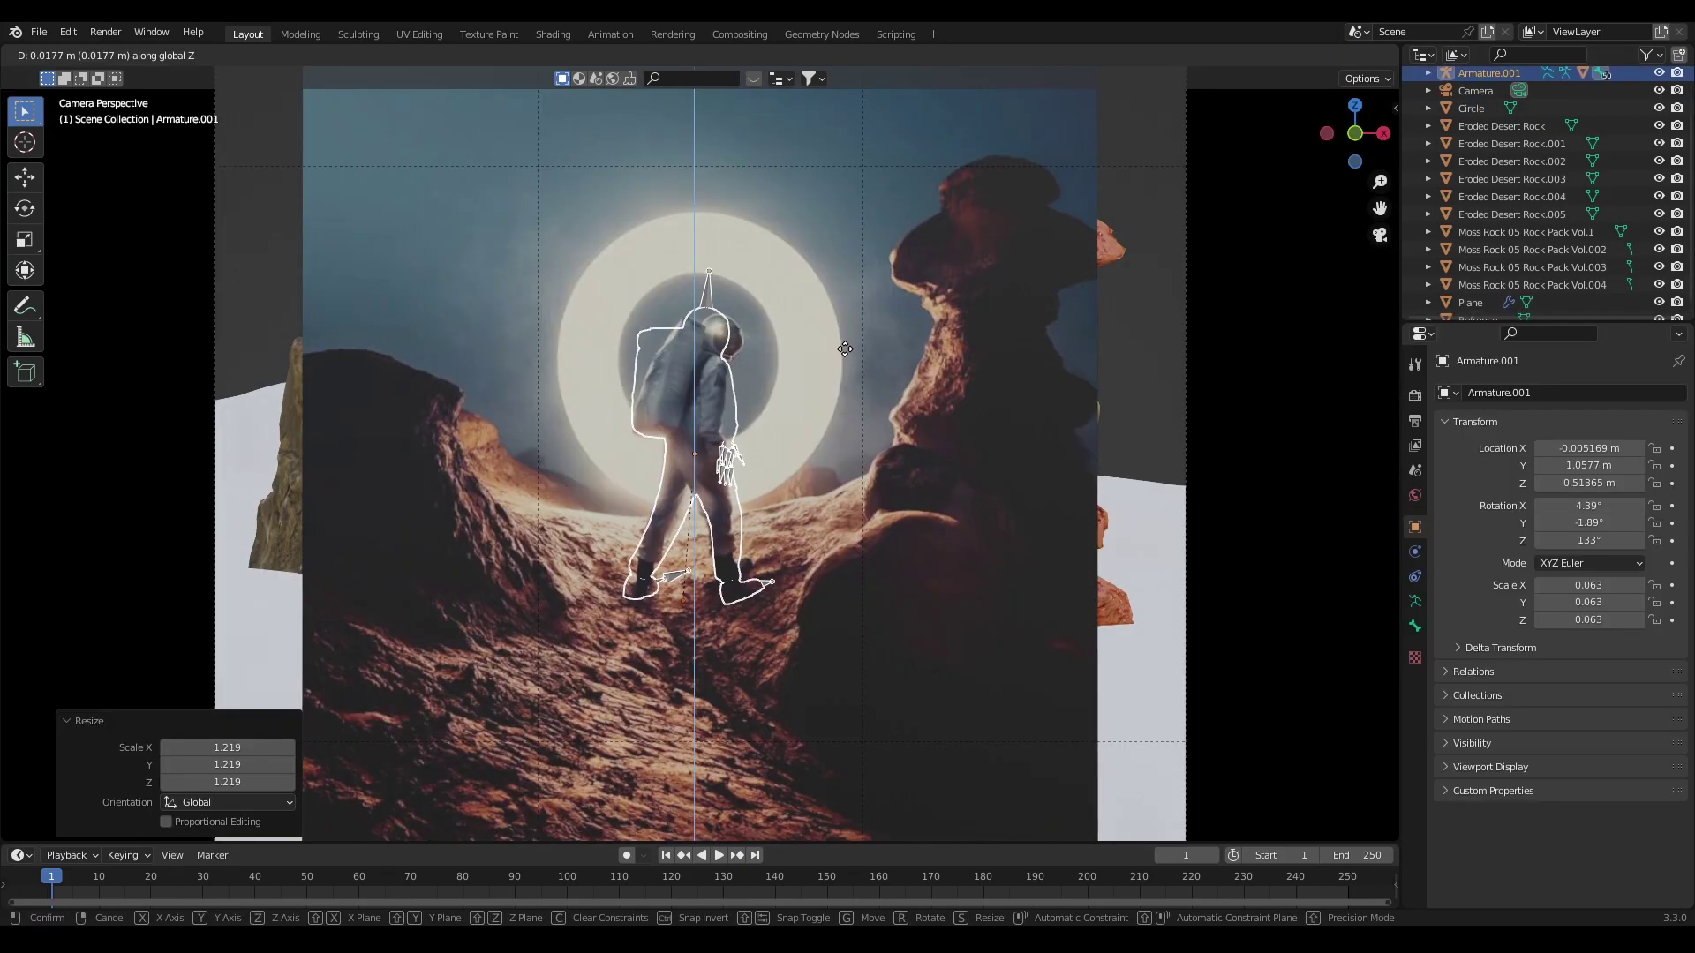
Raise the astronaut about 0.02 m along Z and rotate it to match the reference figure.
left_click(845, 349)
key("r")
left_click(878, 358)
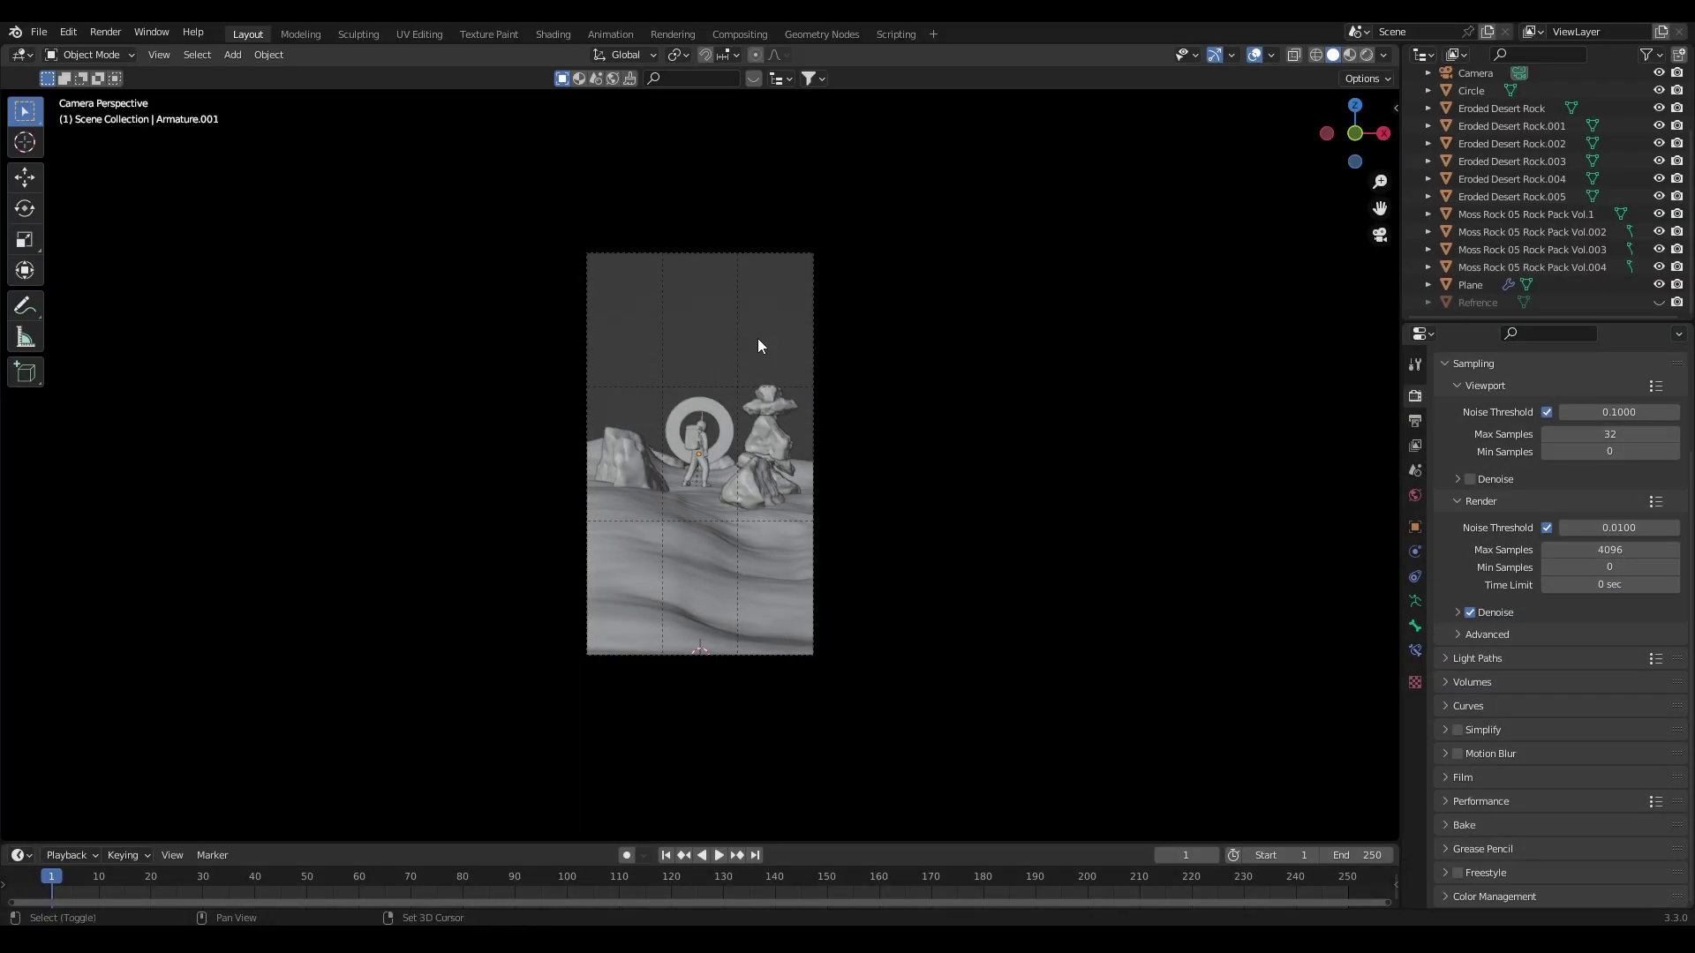
Add a cube and scale it up to about 3.9 so it encloses the scene.
key("shift+a")
mouse_move(757, 338)
left_click(853, 353)
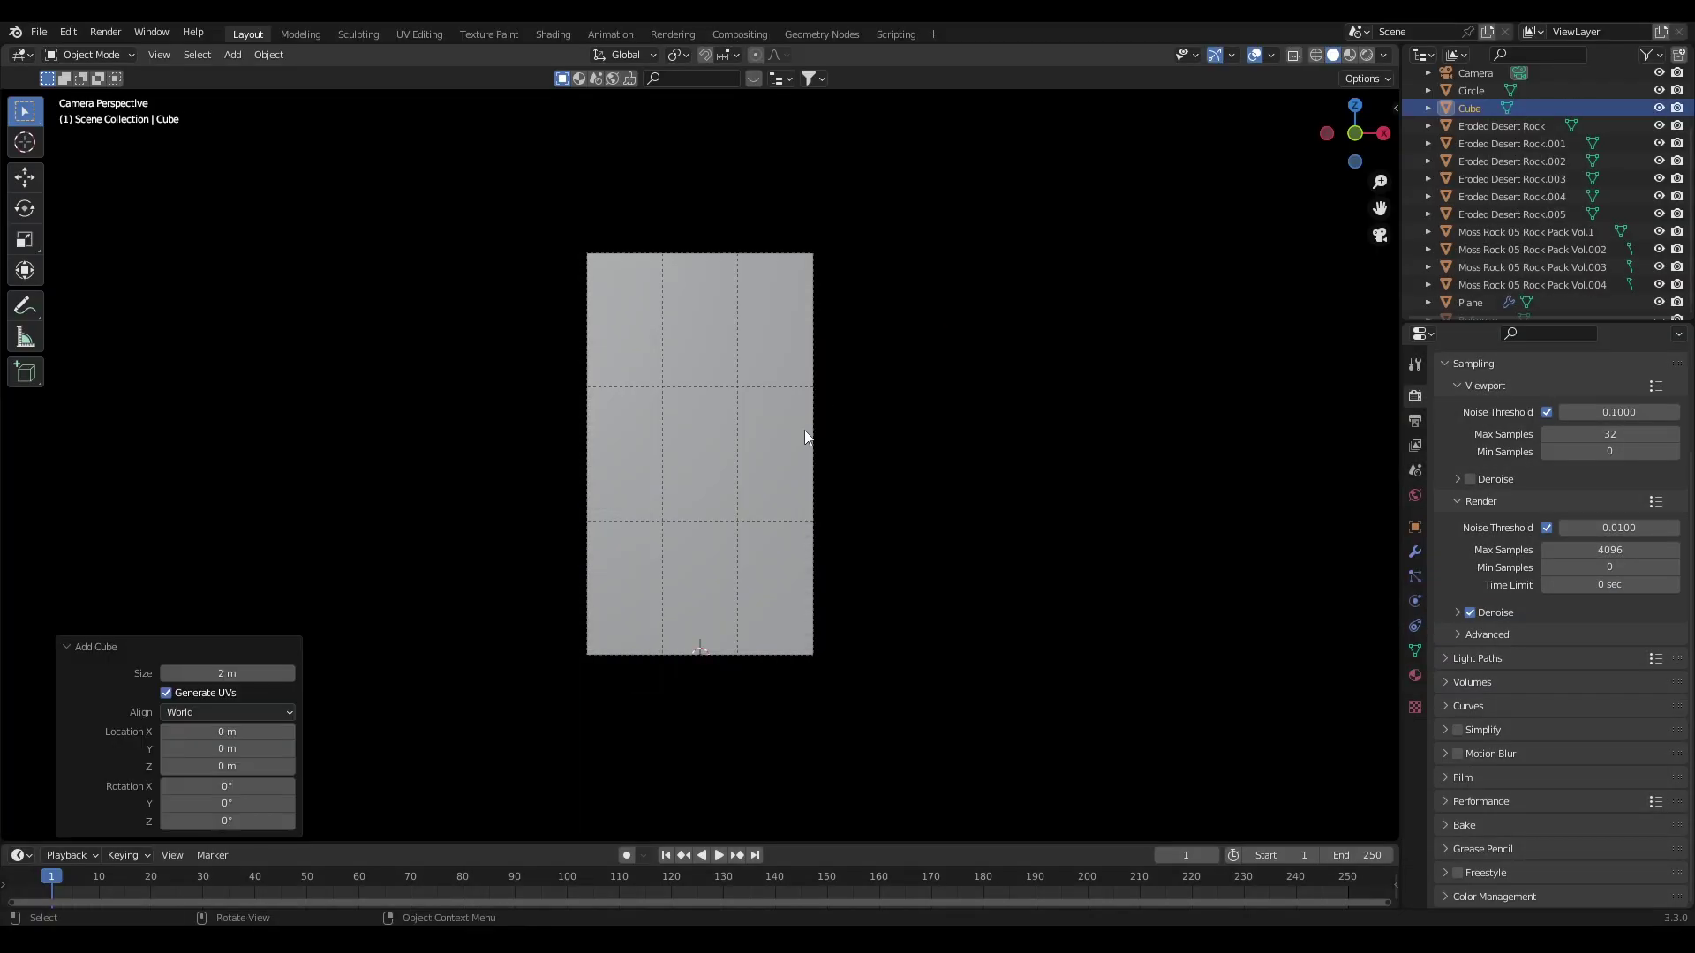
middle_click_drag(803, 431, 619, 509)
key("s")
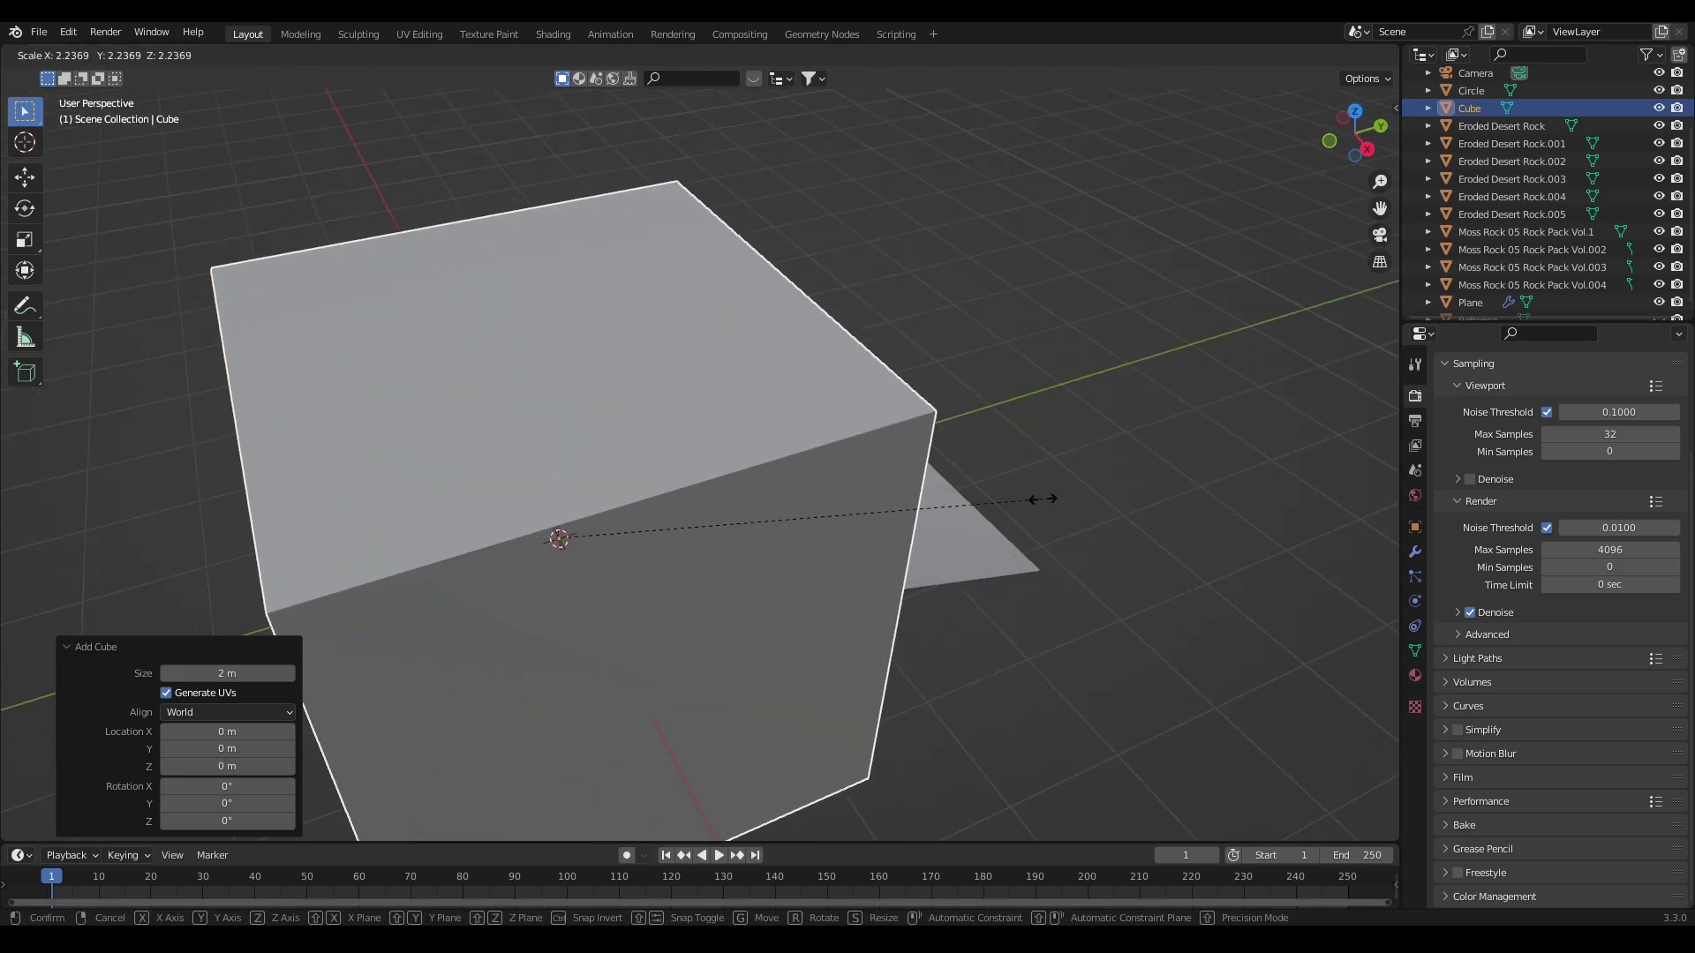
left_click(15, 484)
middle_click_drag(15, 484, 1205, 443)
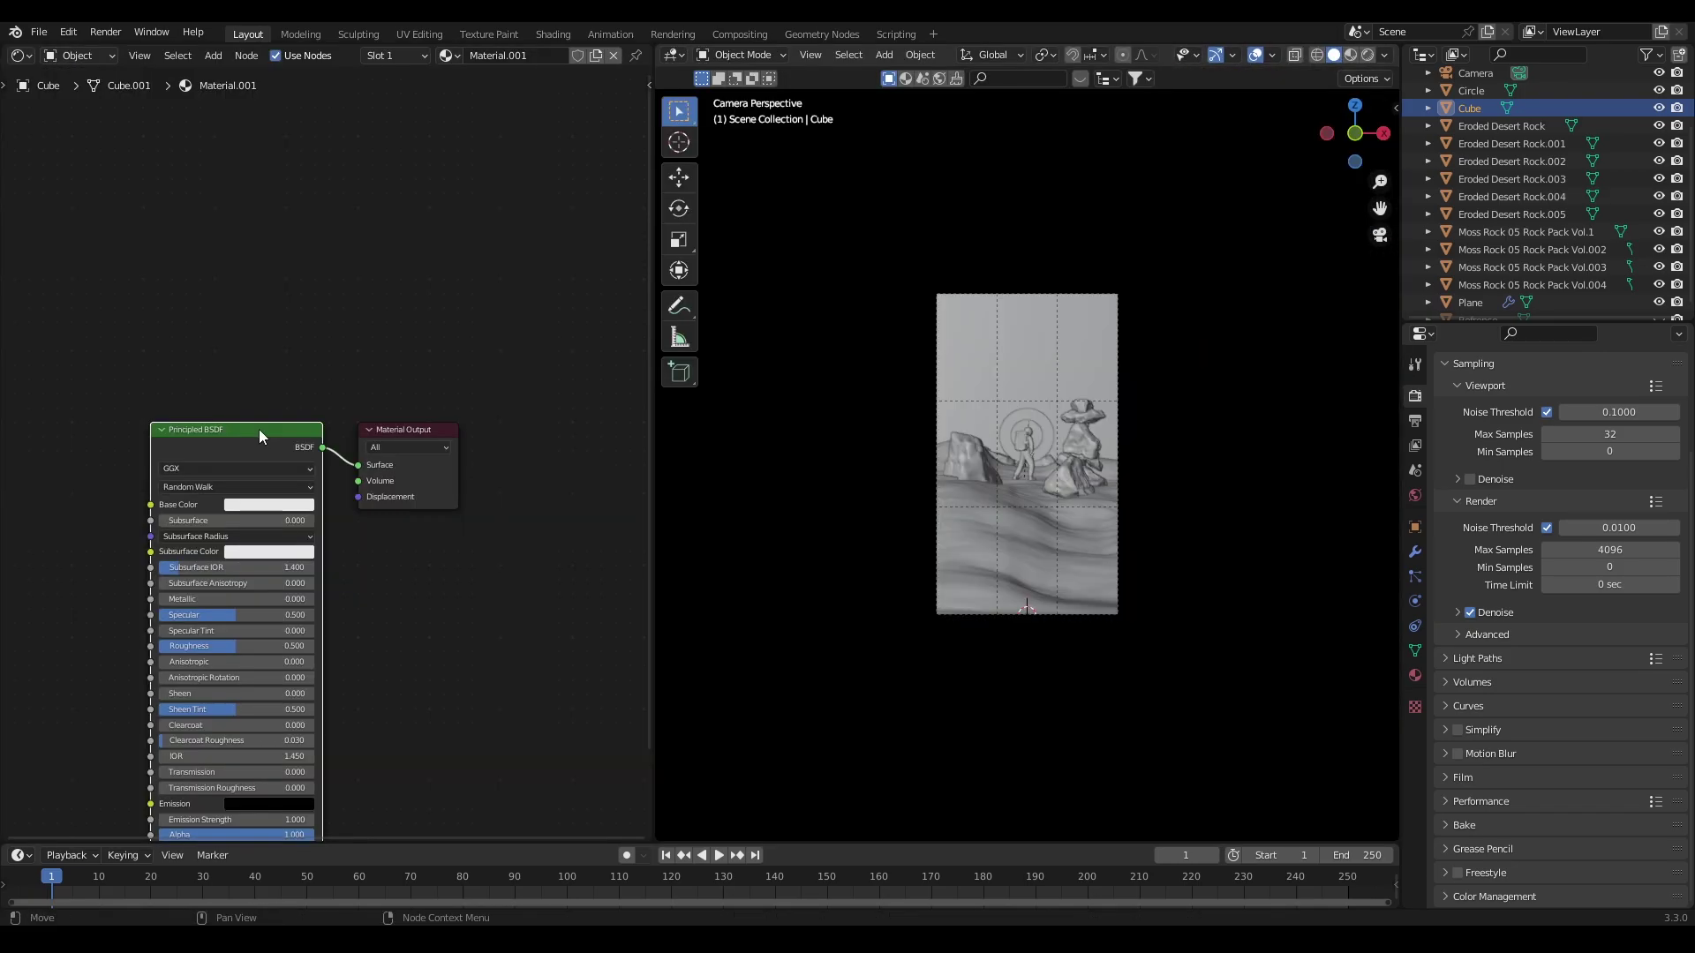
Replace the cube material's Principled BSDF with a Principled Volume node and connect it to the Material Output's Volume input.
left_click(257, 428)
key("x")
key("Home")
key("shift+a")
left_click(297, 479)
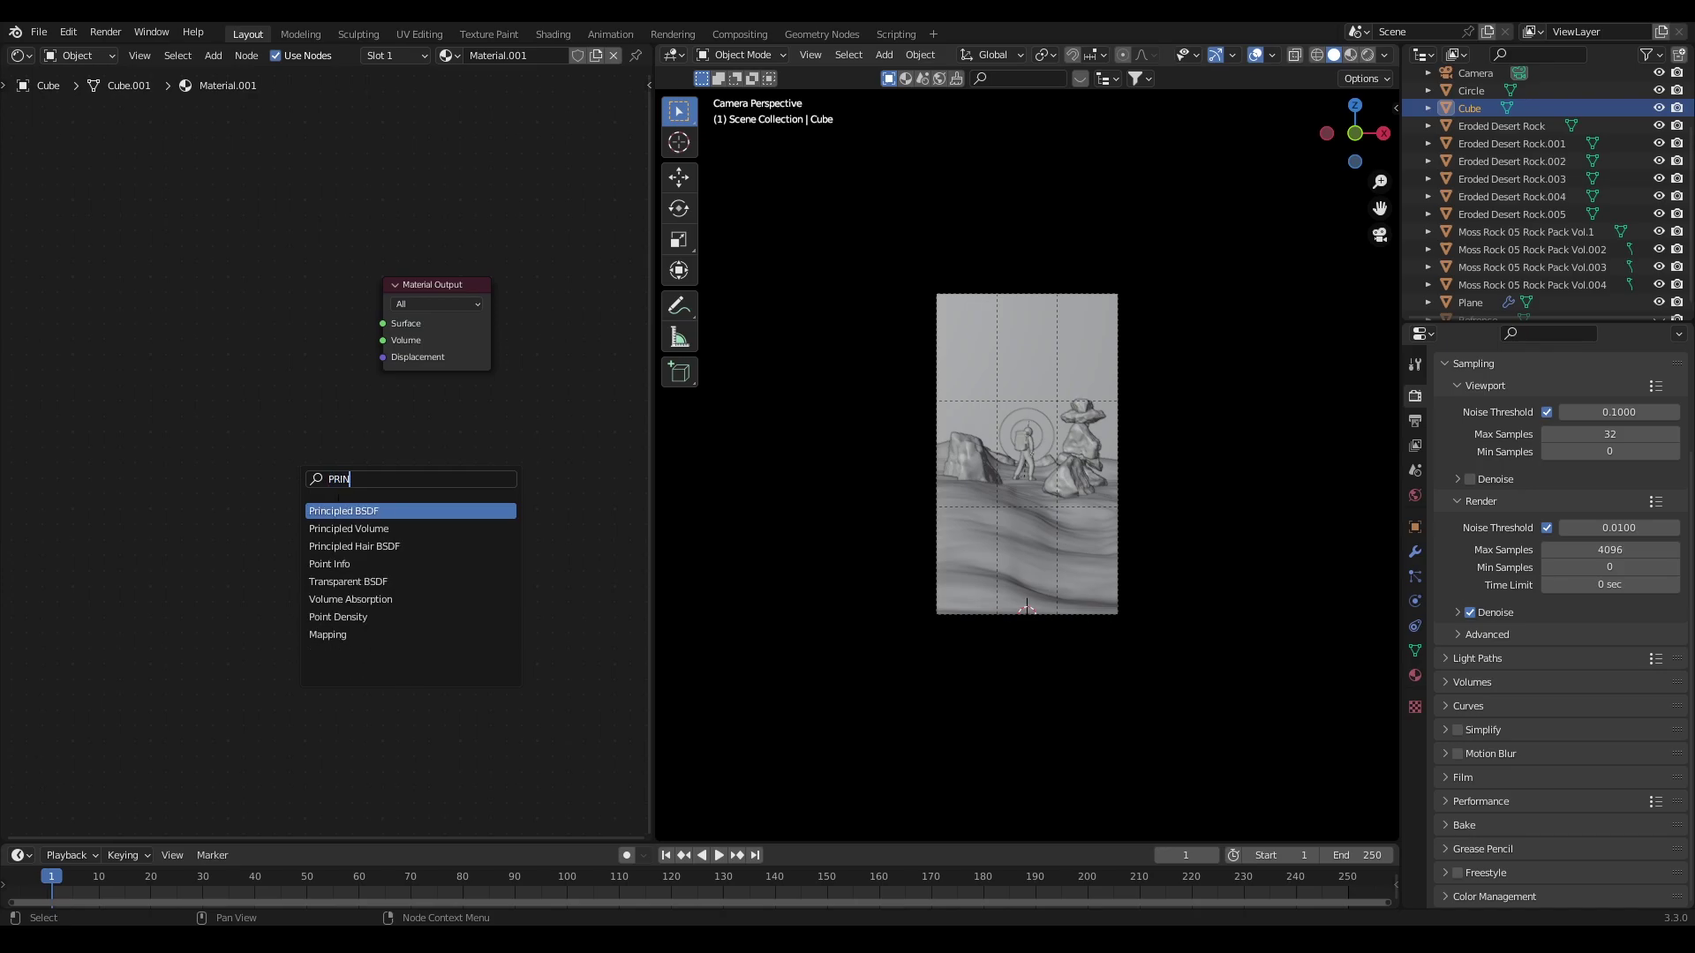
left_click(382, 529)
left_click_drag(324, 342, 376, 342)
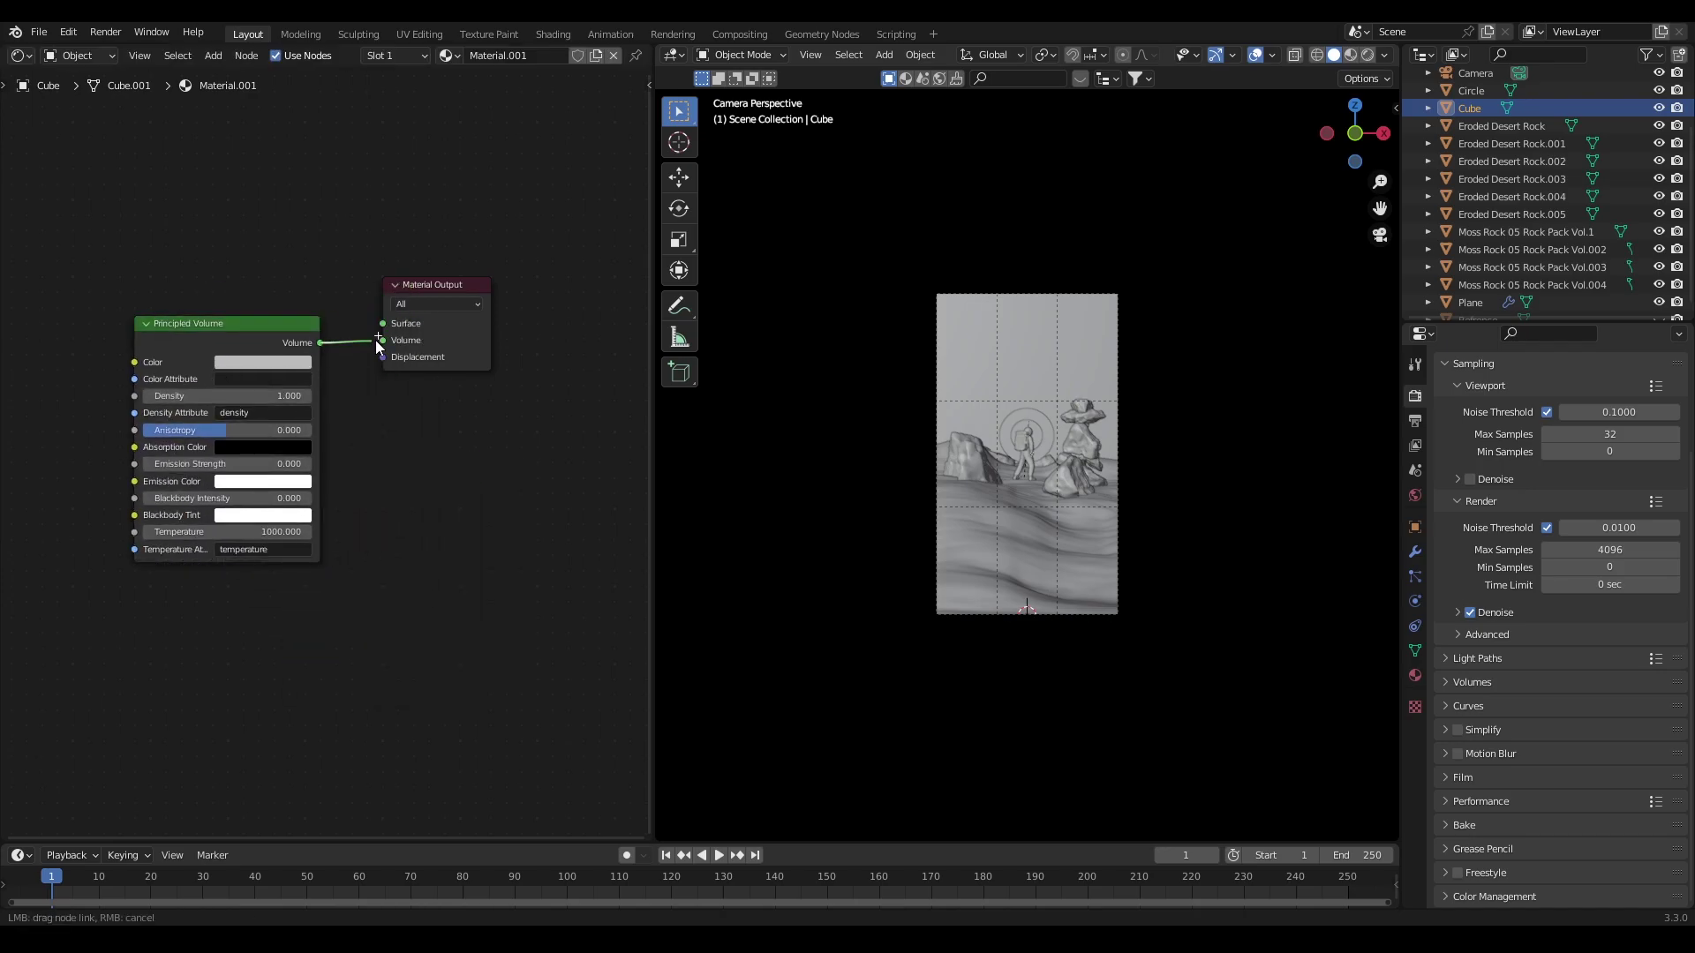
scroll(359, 415, "up", 1)
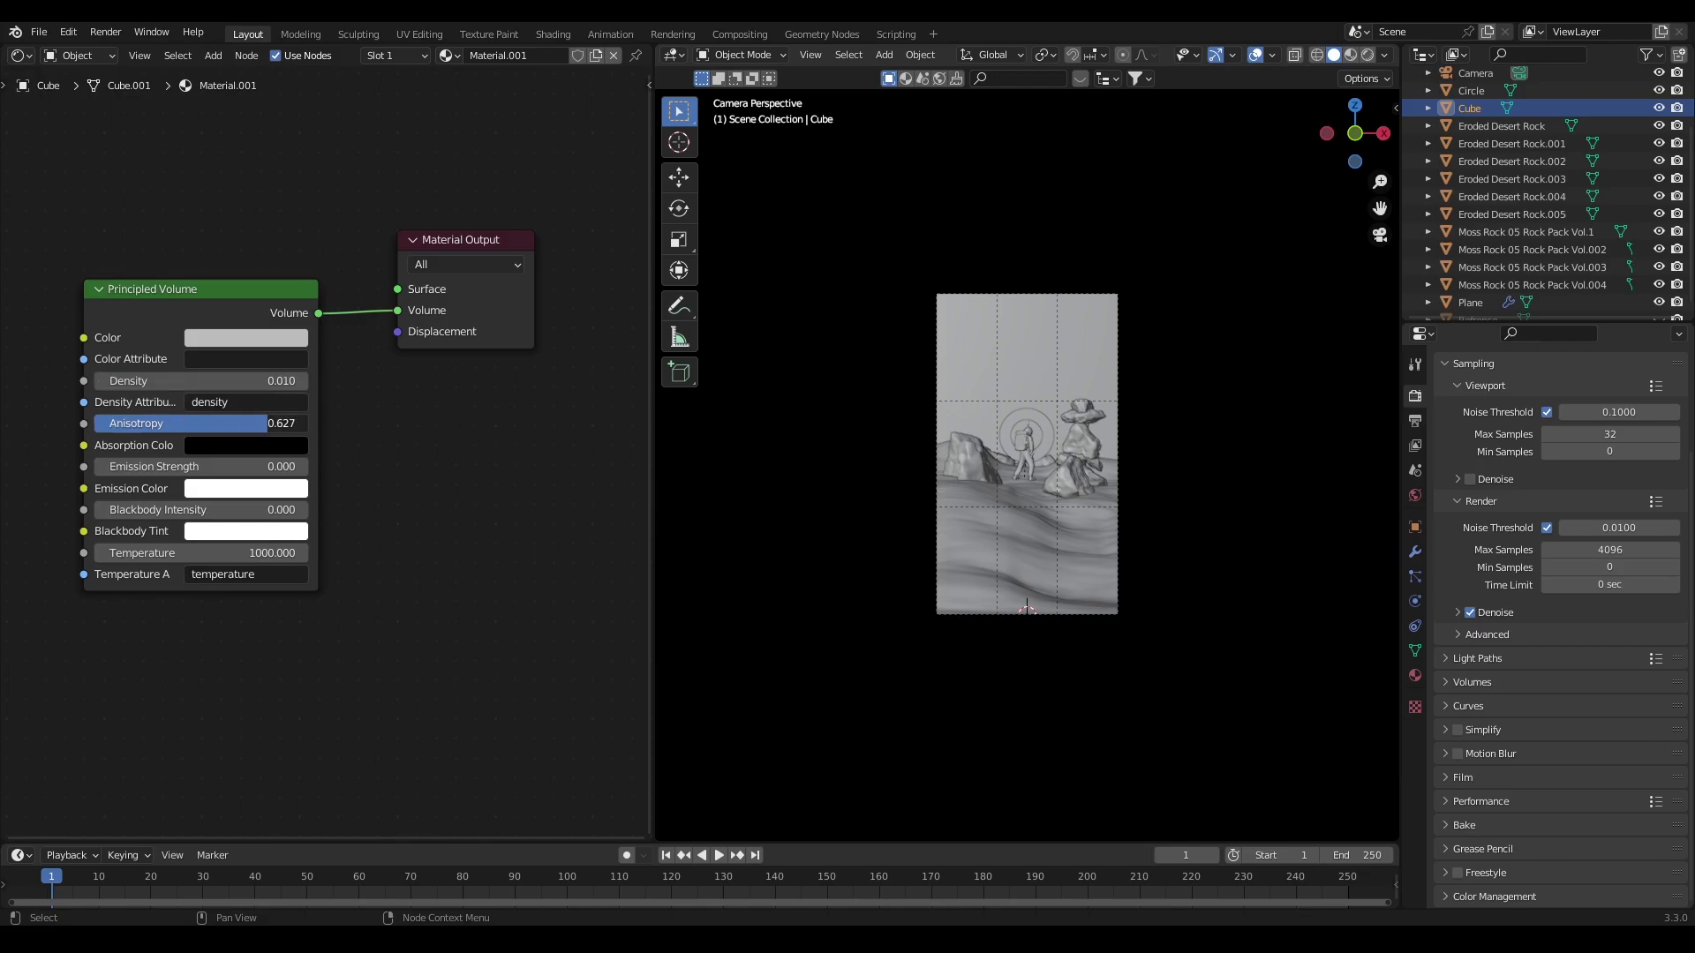
scroll(1057, 374, "up", 2)
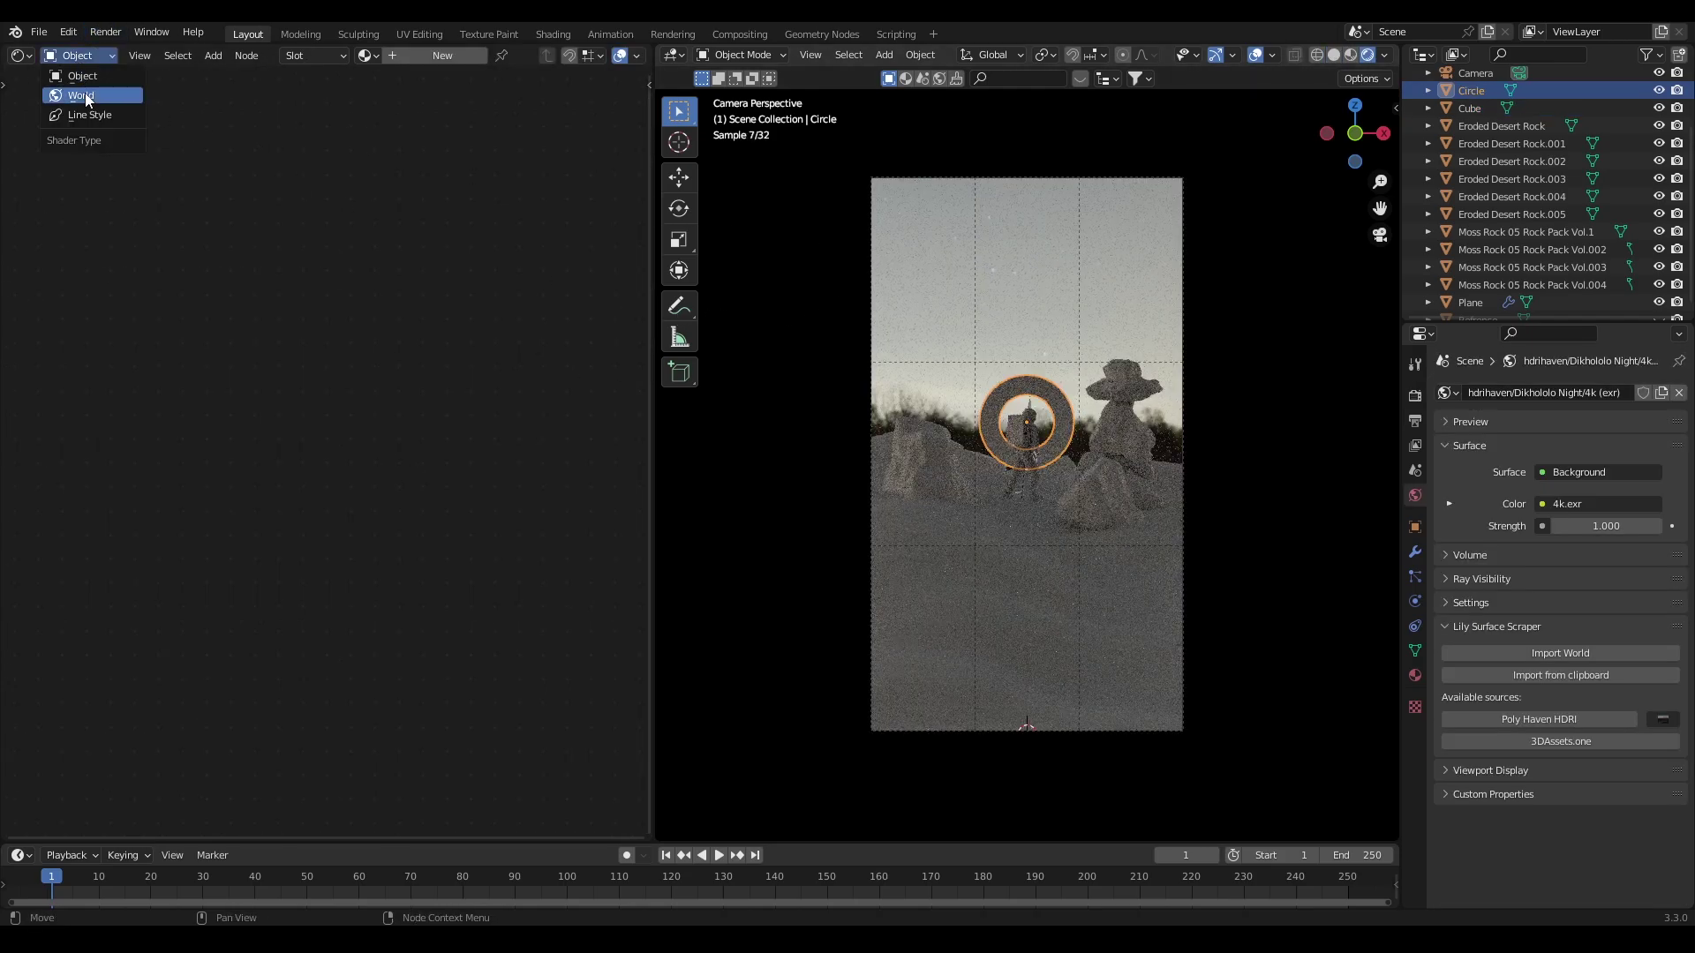
In the world shader, tilt the HDRI by setting the Mapping node's X rotation to 3.9°, undoing the Y rotation.
left_click(88, 99)
scroll(344, 231, "up", 5)
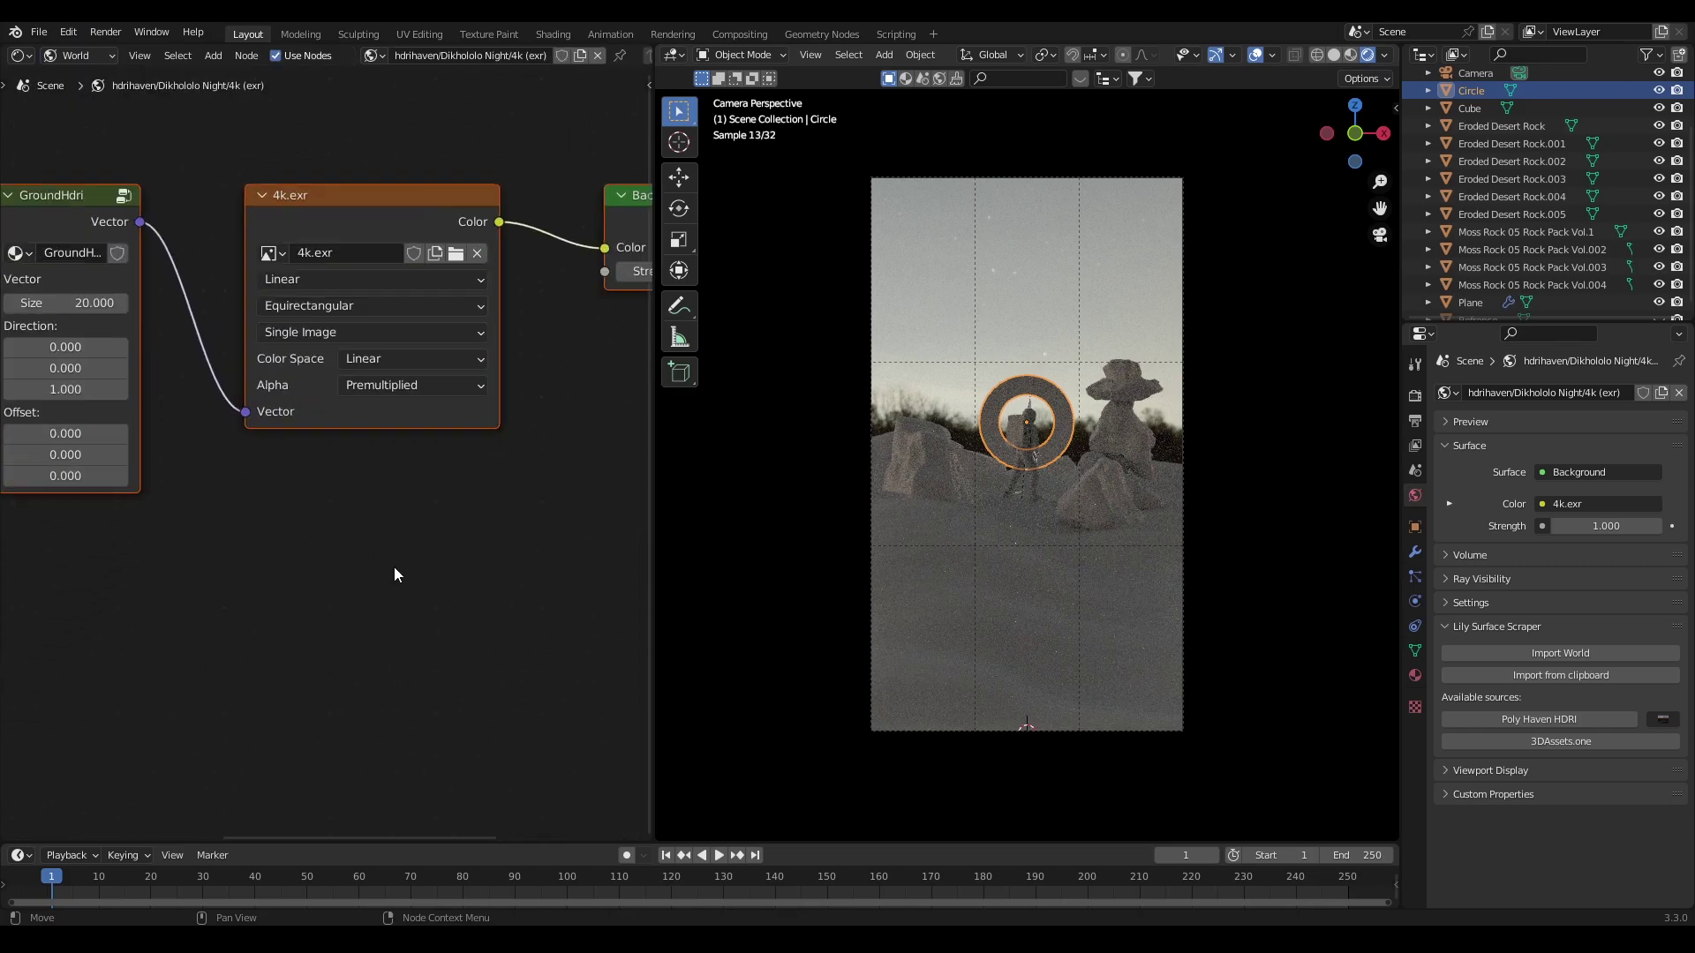
middle_click_drag(393, 567, 402, 722)
scroll(235, 542, "up", 3)
scroll(265, 573, "down", 5)
middle_click_drag(288, 606, 583, 587)
scroll(565, 609, "up", 3)
middle_click_drag(513, 651, 553, 625)
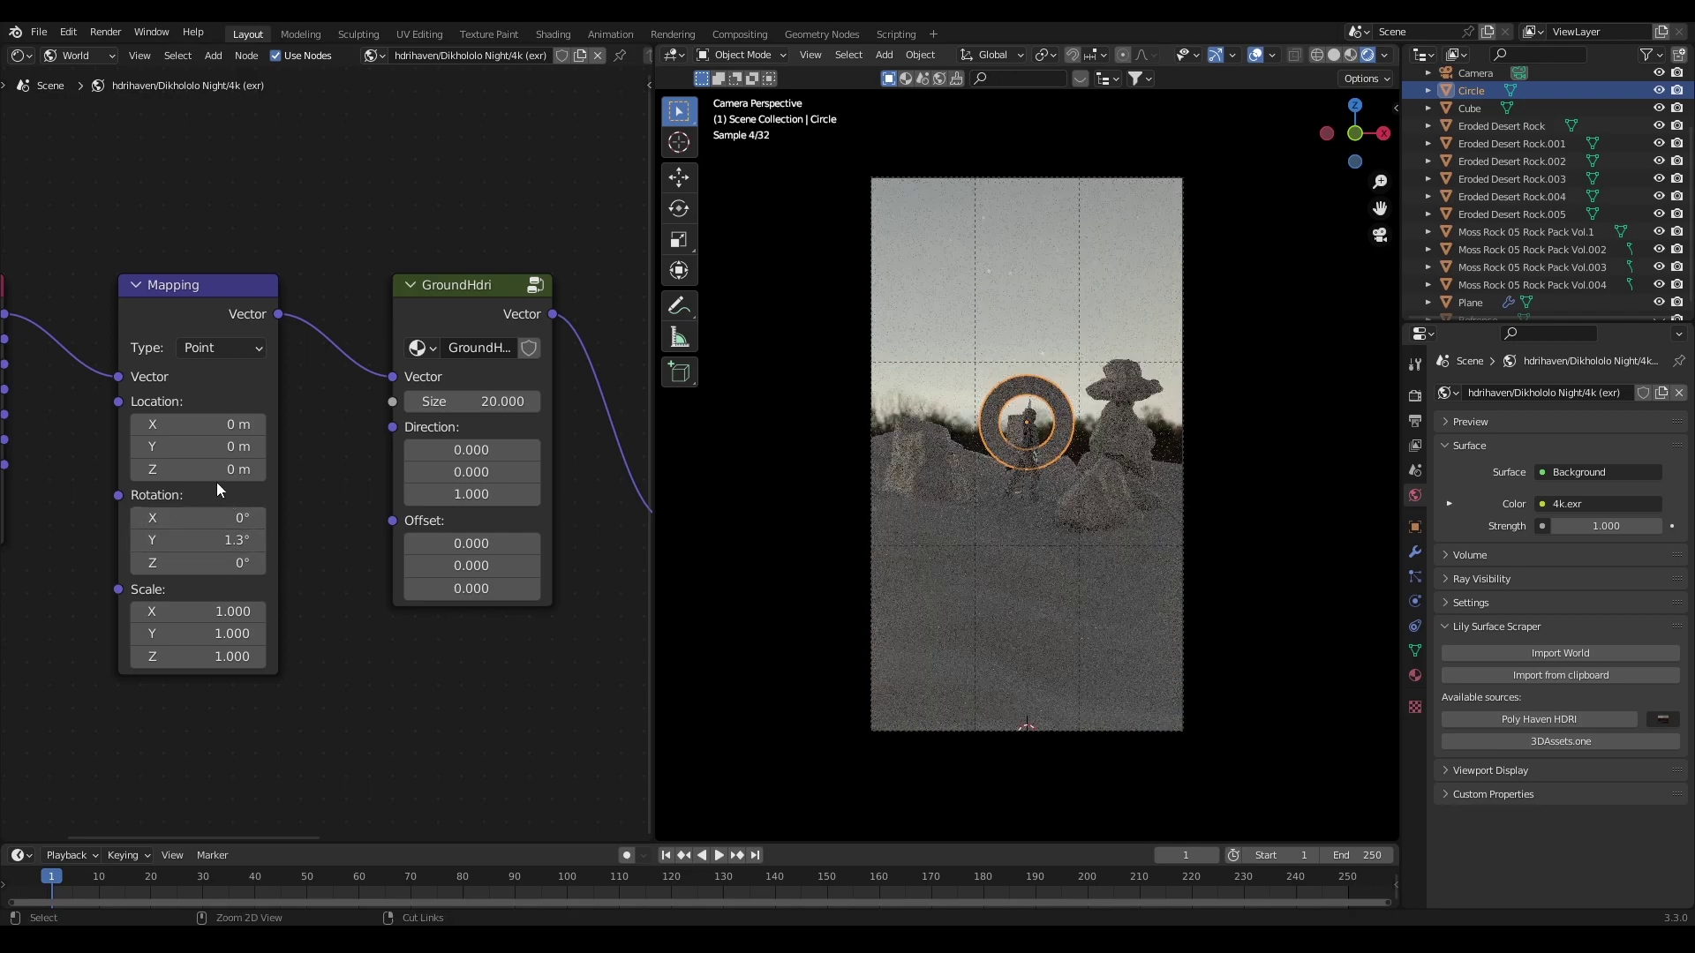
left_click_drag(165, 563, 200, 518)
key("ctrl+z")
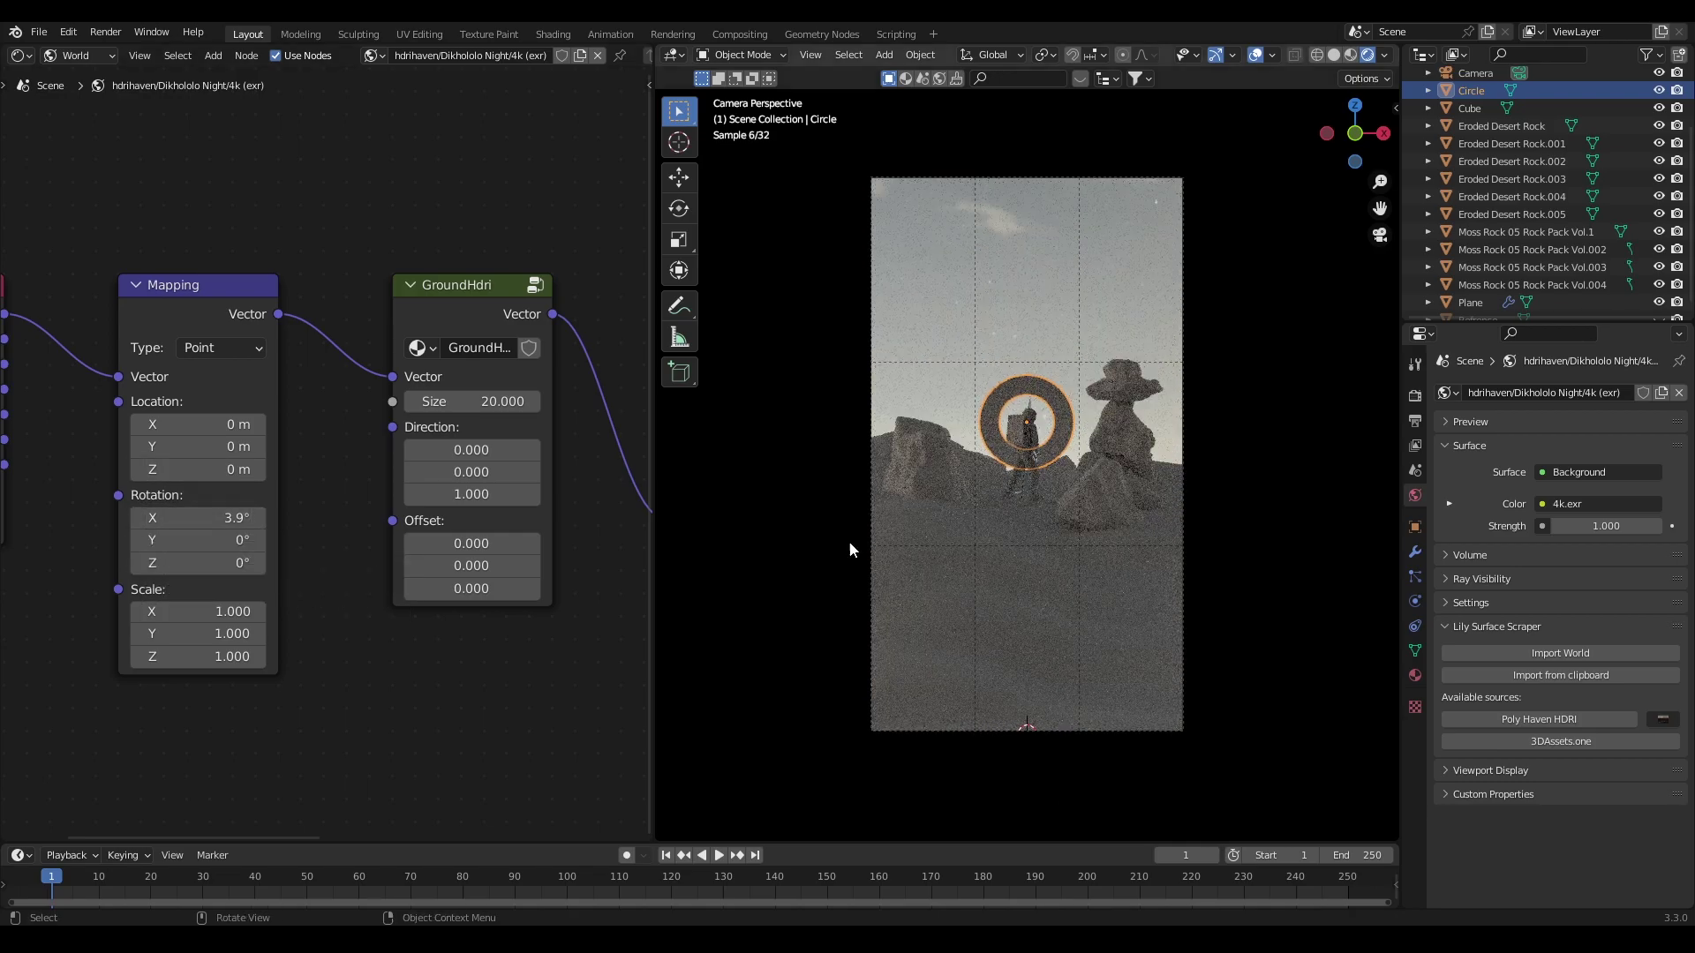
scroll(394, 495, "down", 3)
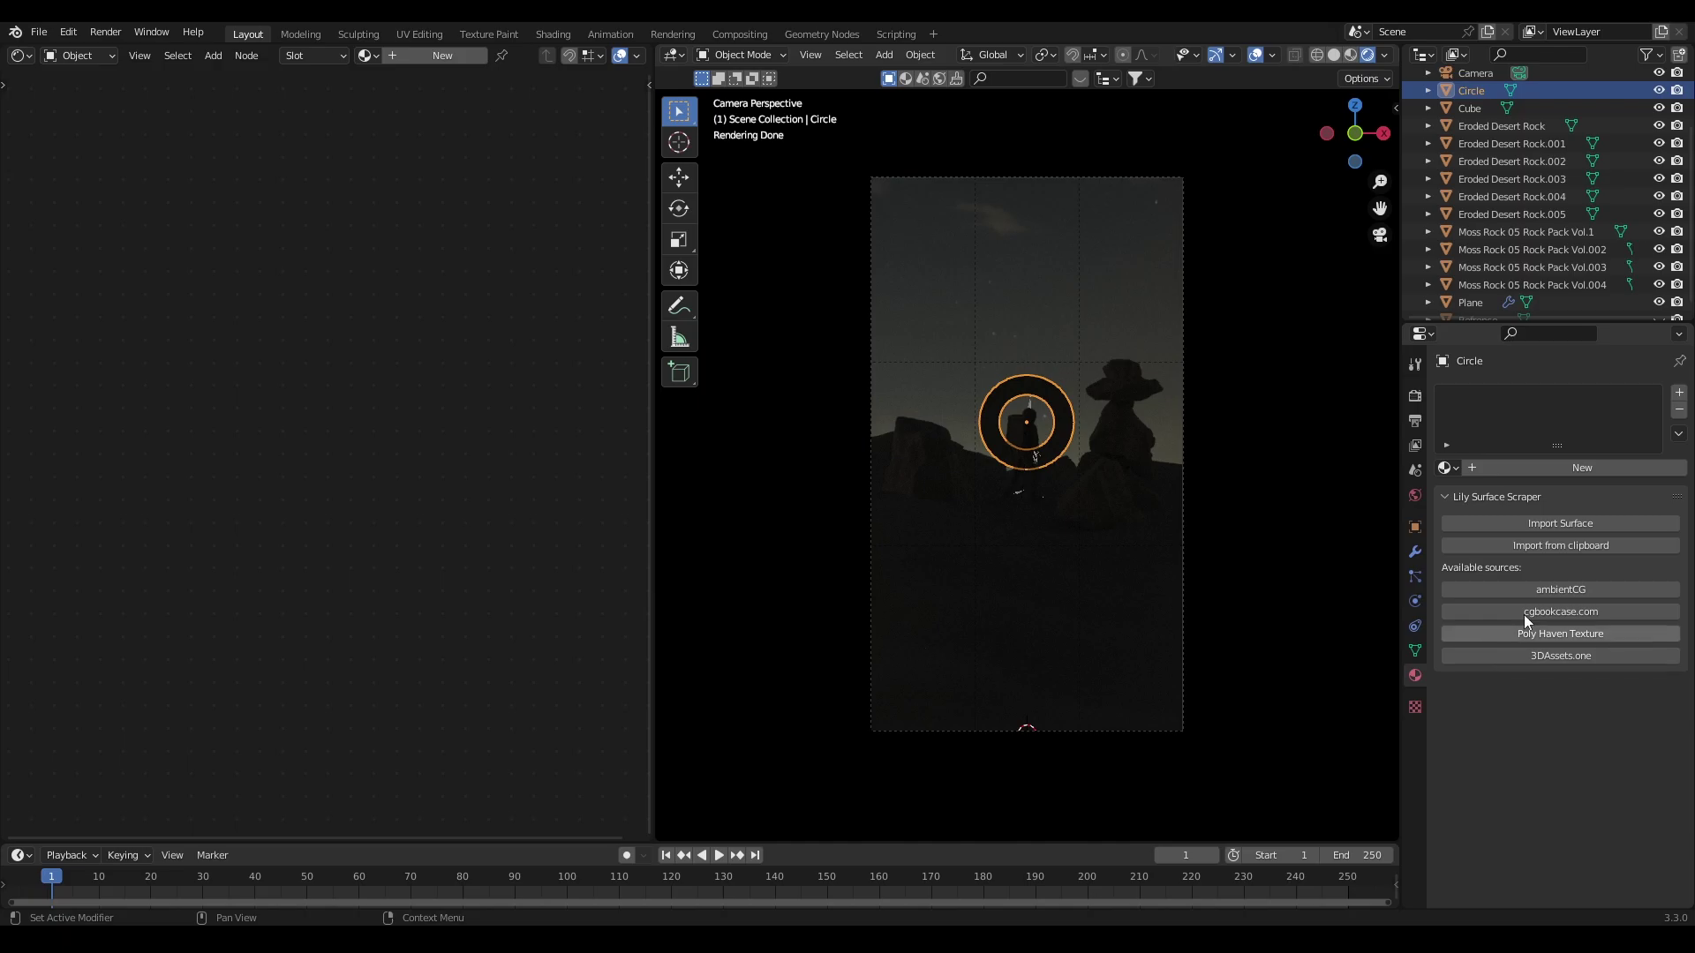
Create a new material for the ring and replace its Principled BSDF with an Emission shader connected to Surface.
left_click(1578, 473)
left_click(315, 284)
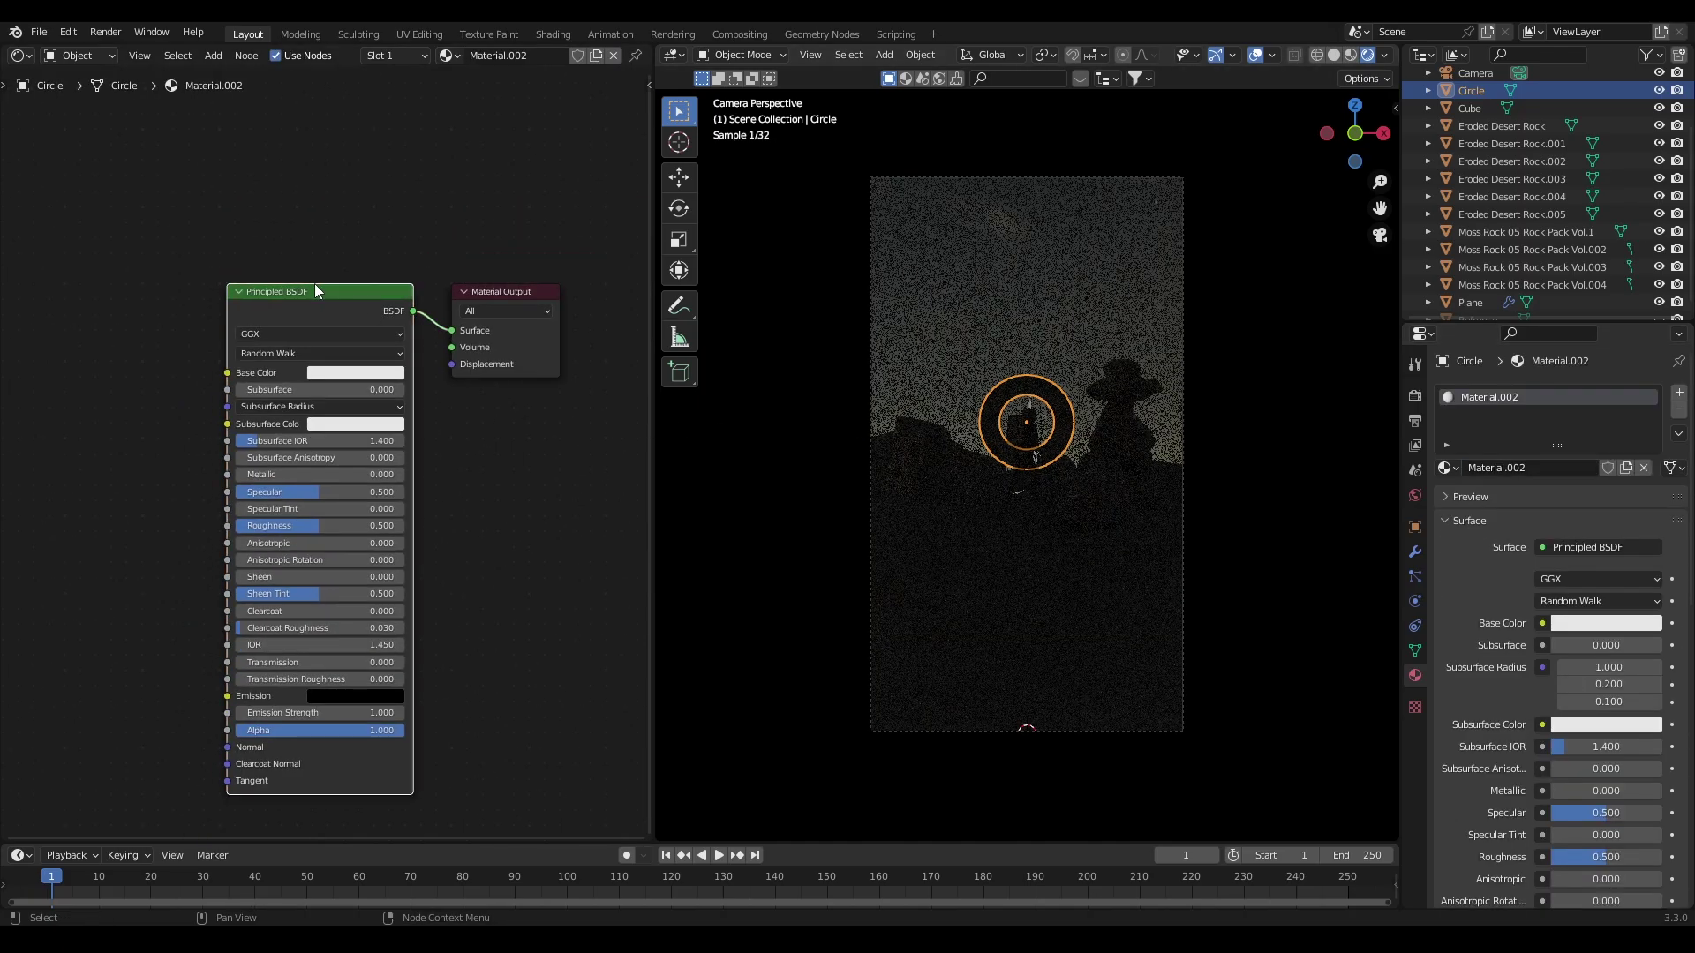
key("x")
key("shift+a")
left_click(316, 284)
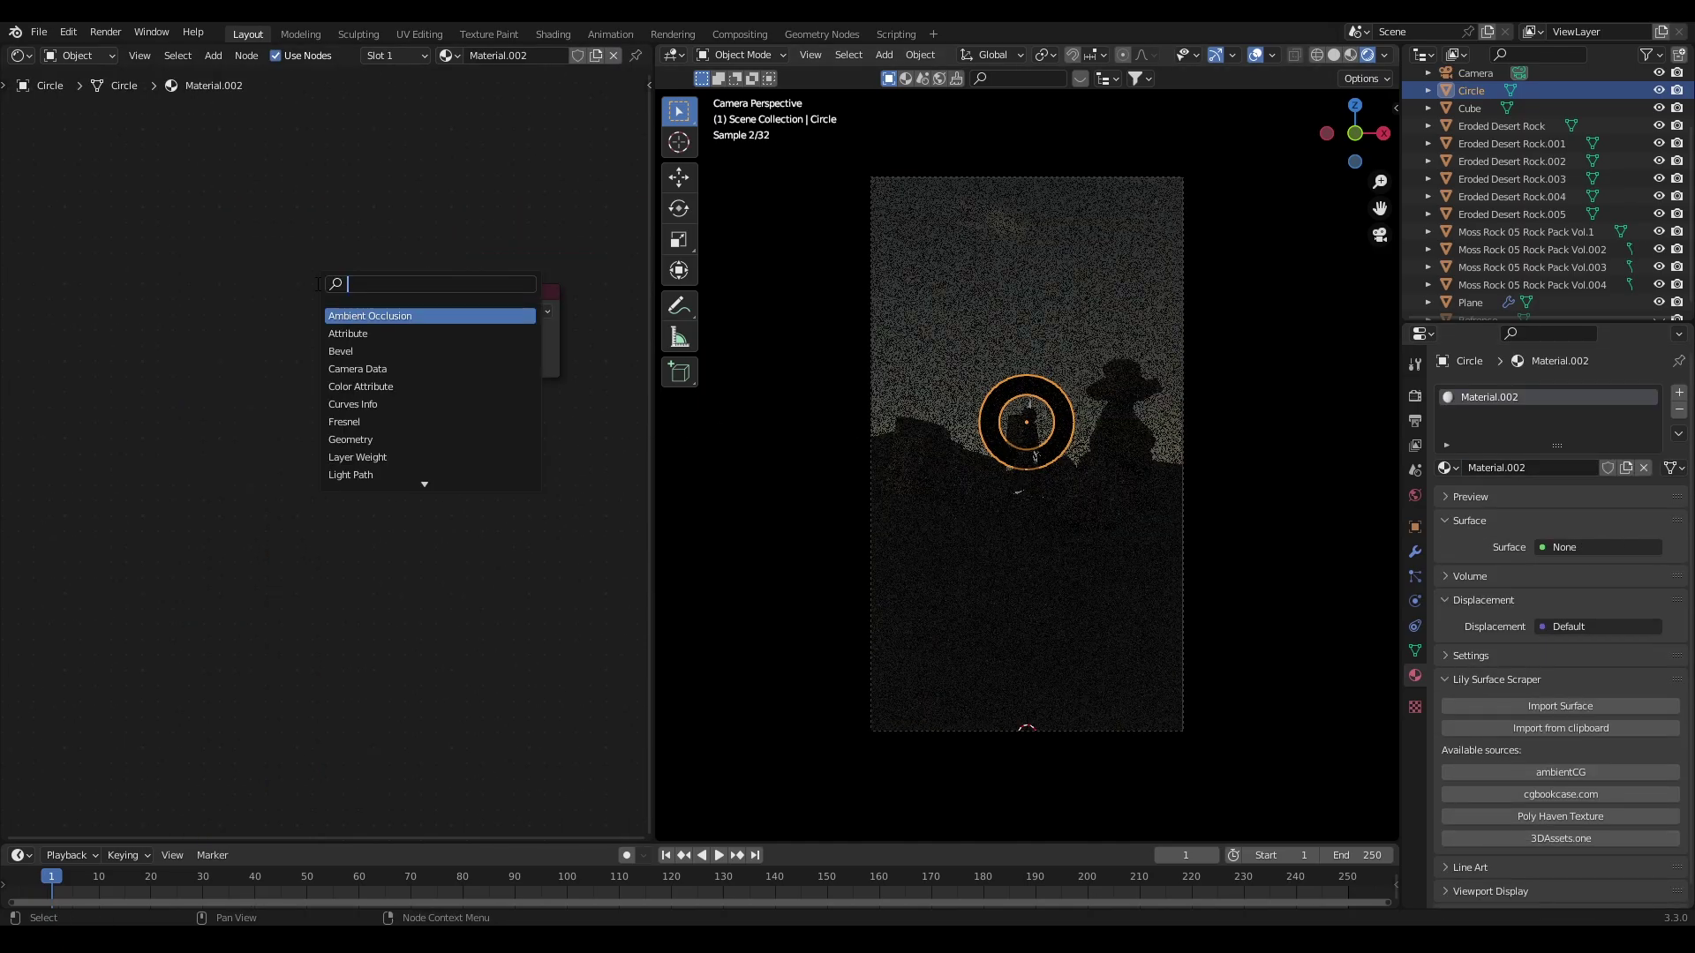
type("em")
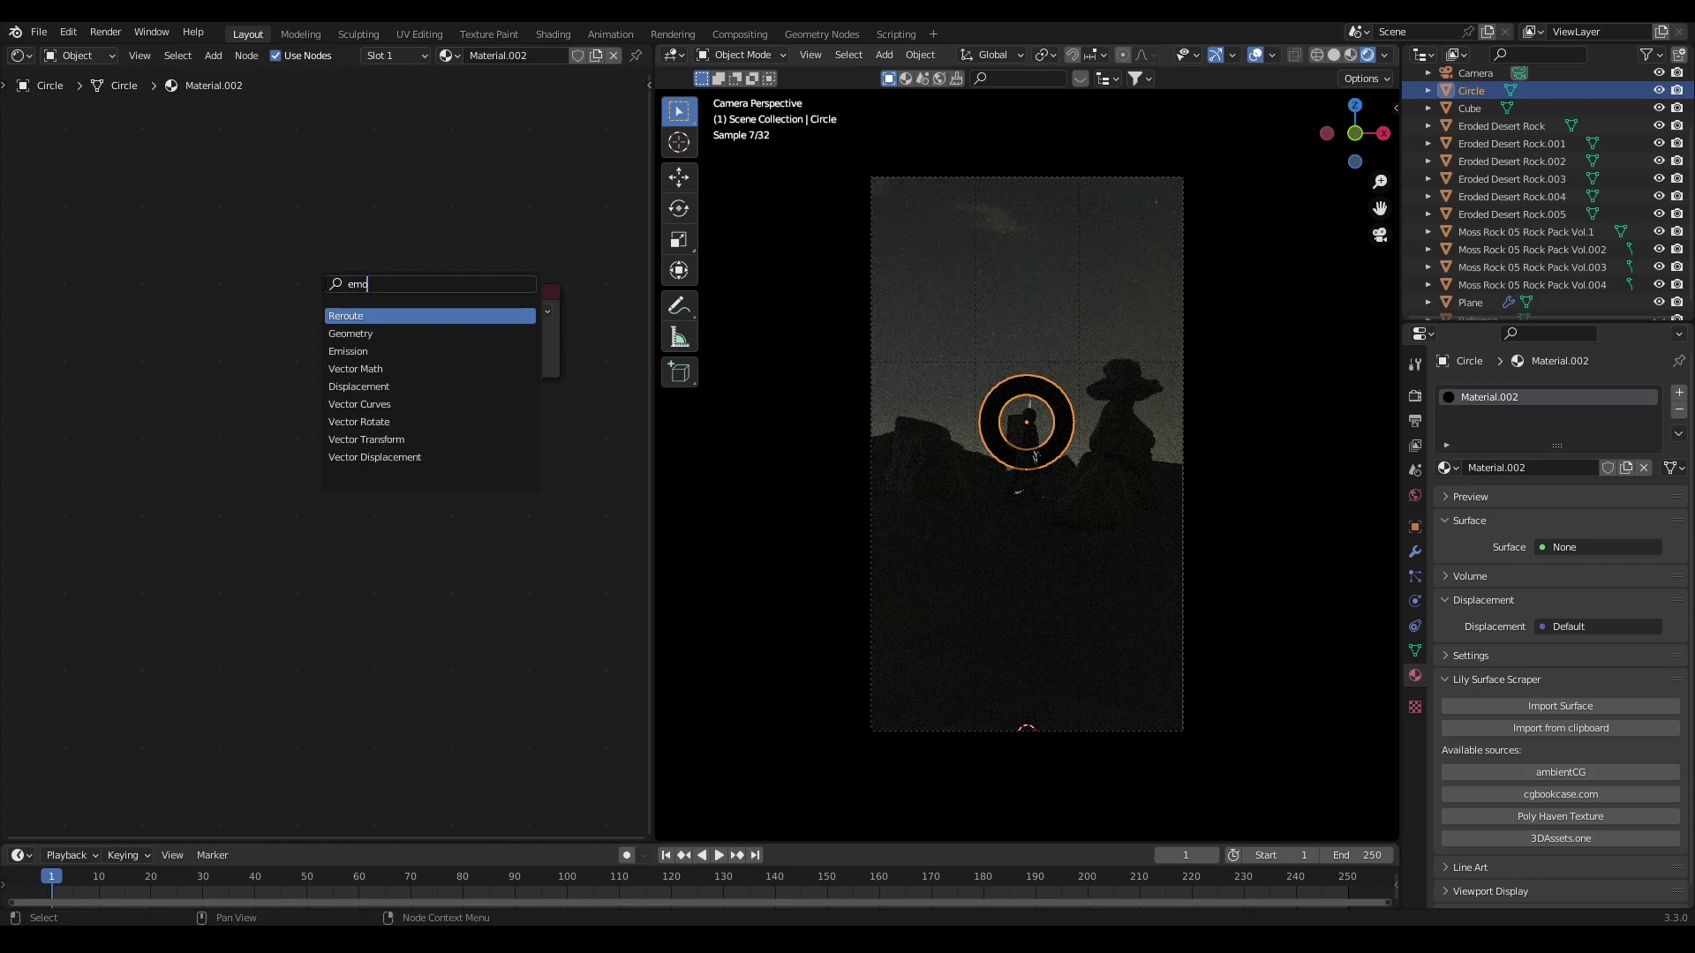
key("Return")
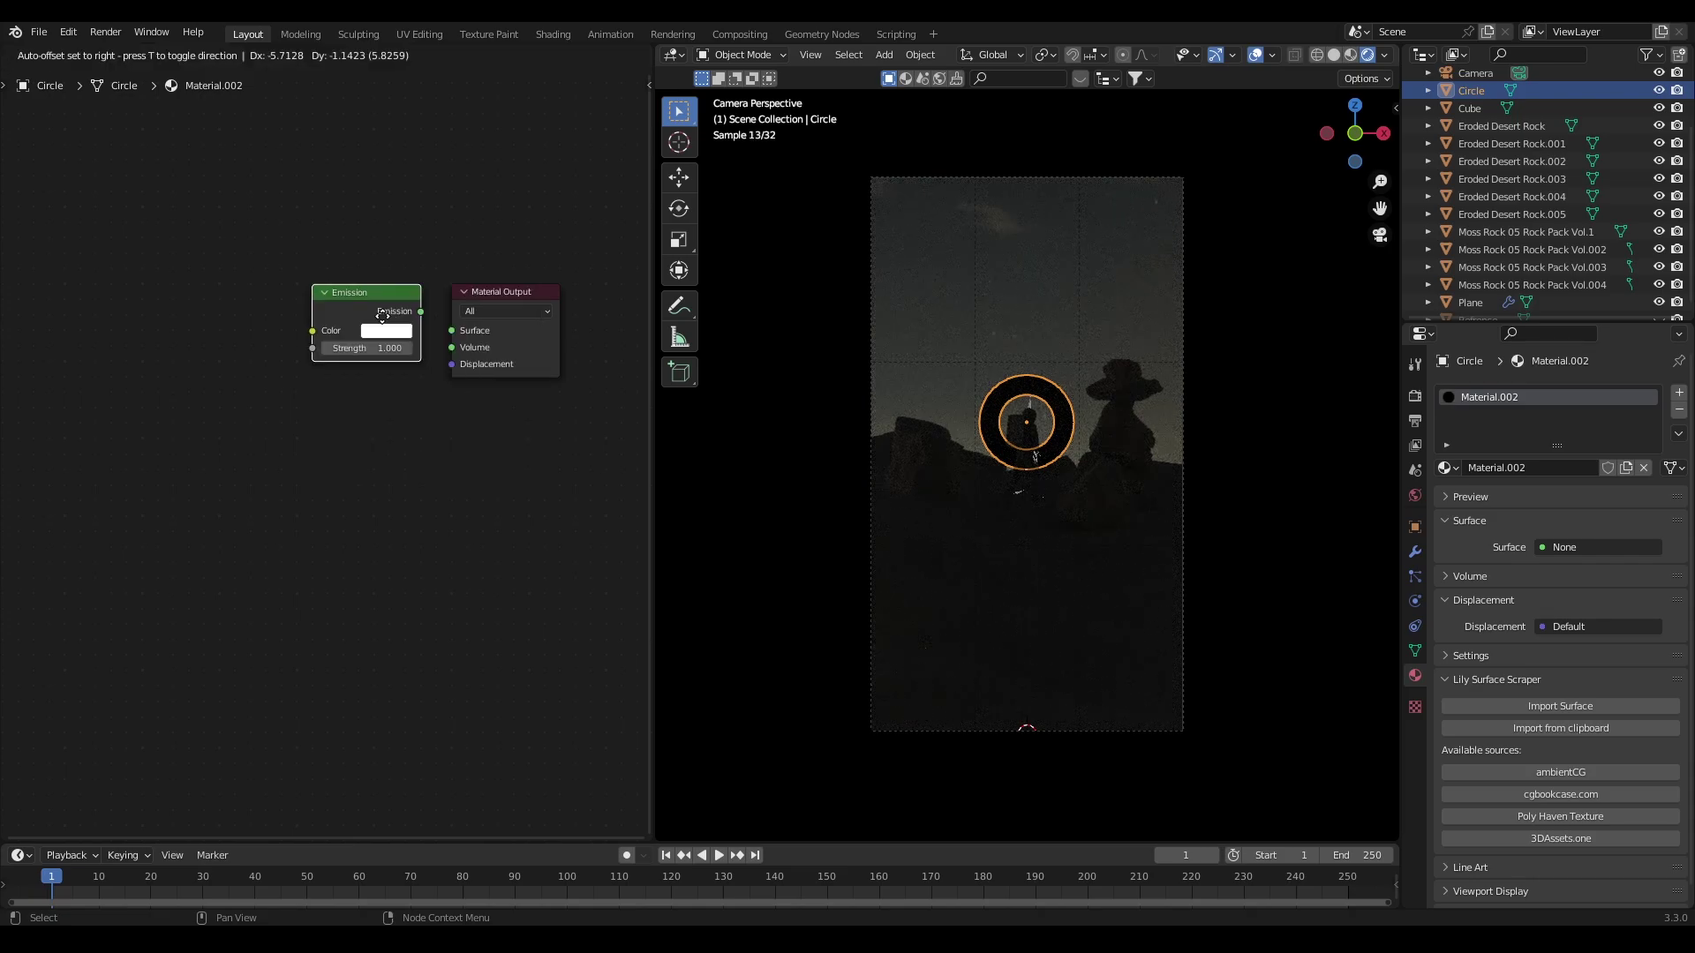
left_click(360, 350)
left_click_drag(447, 342, 451, 330)
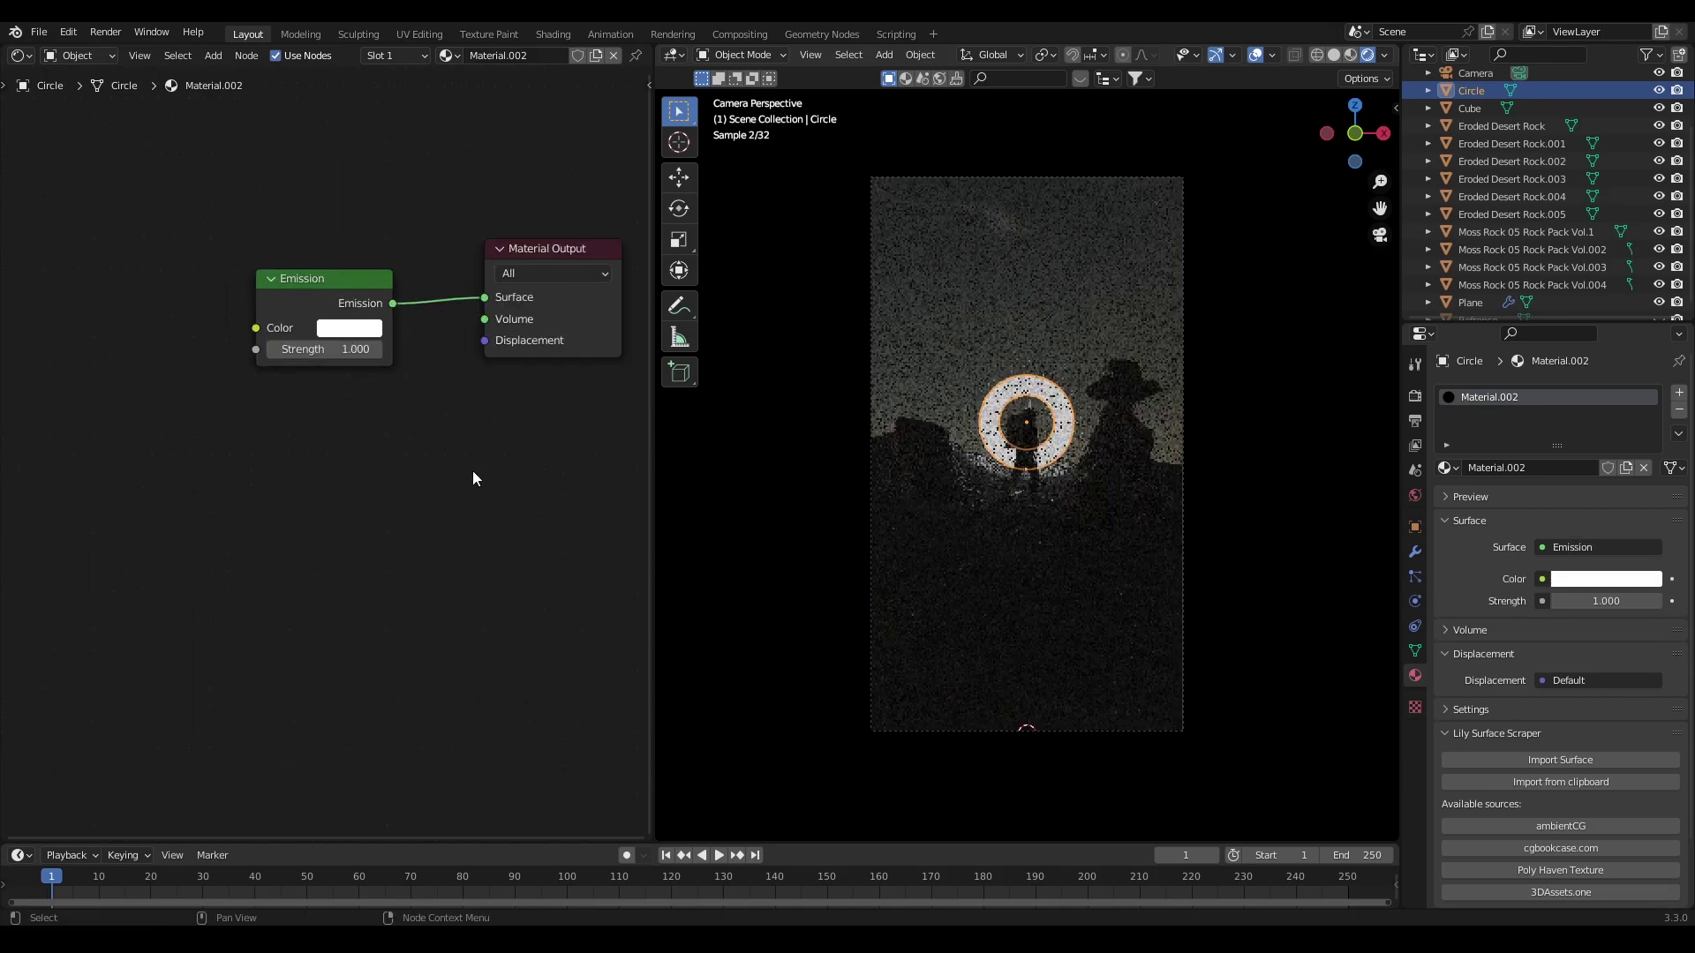
Set the ring's emission strength to 20.7.
scroll(340, 681, "up", 2)
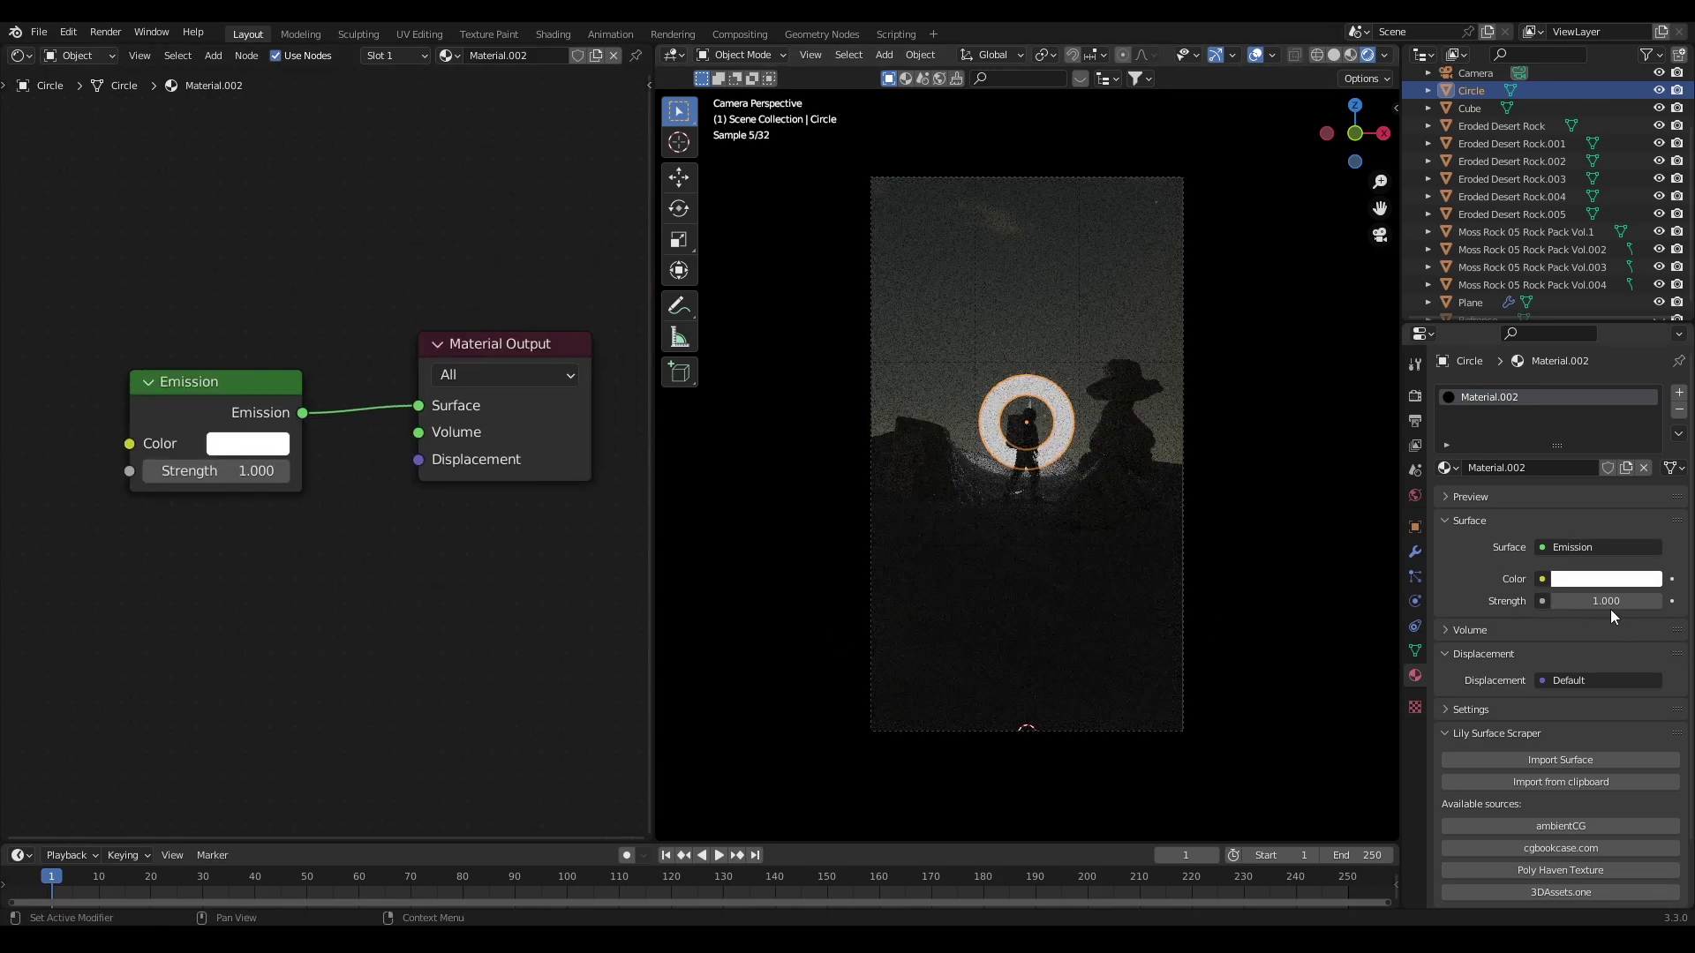
left_click_drag(1593, 600, 1659, 600)
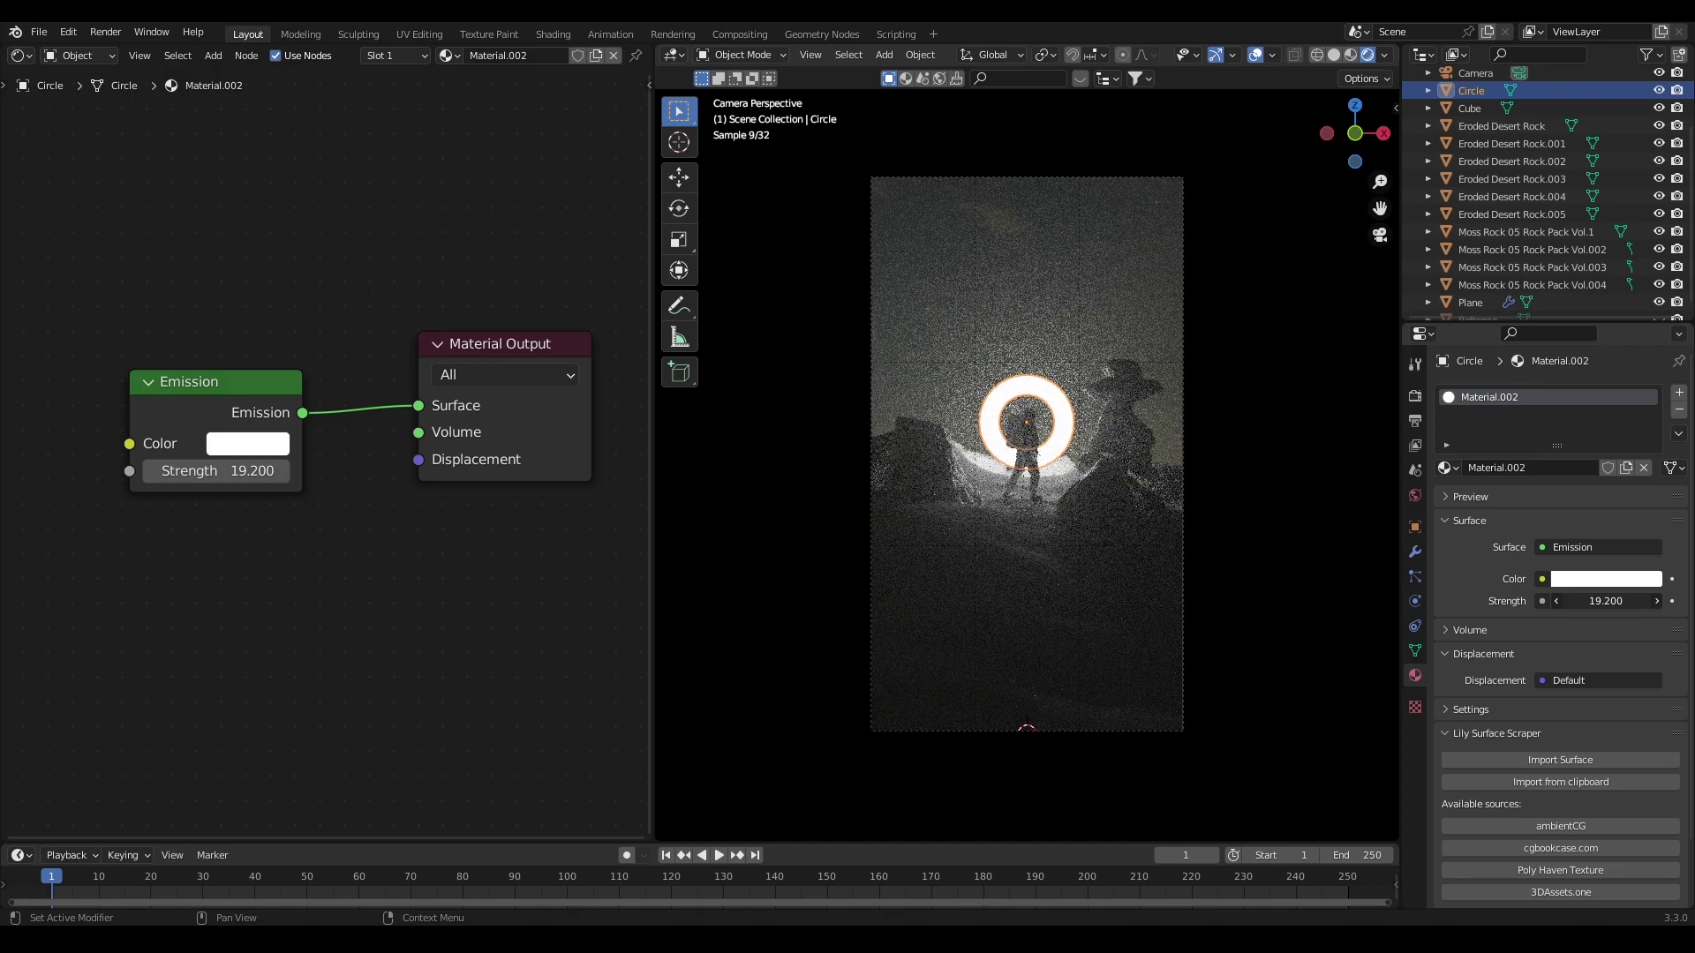
left_click_drag(1605, 600, 1634, 600)
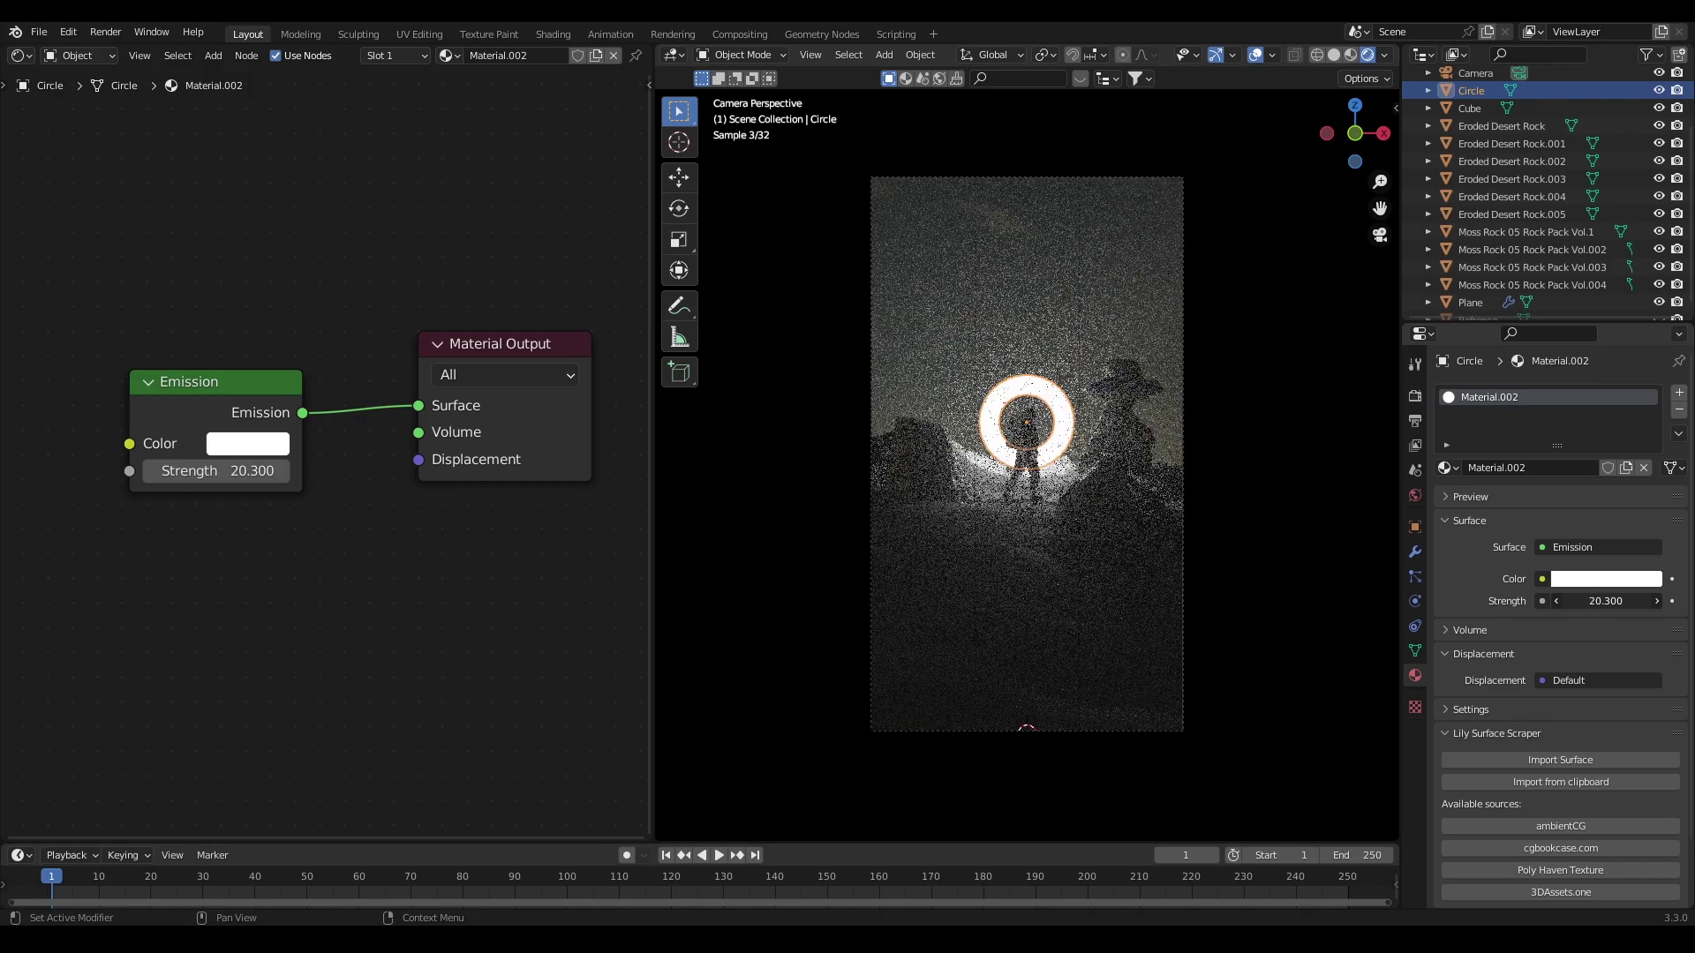
left_click_drag(229, 471, 232, 471)
Tint the ring's emission colour a pale warm yellow.
left_click(247, 443)
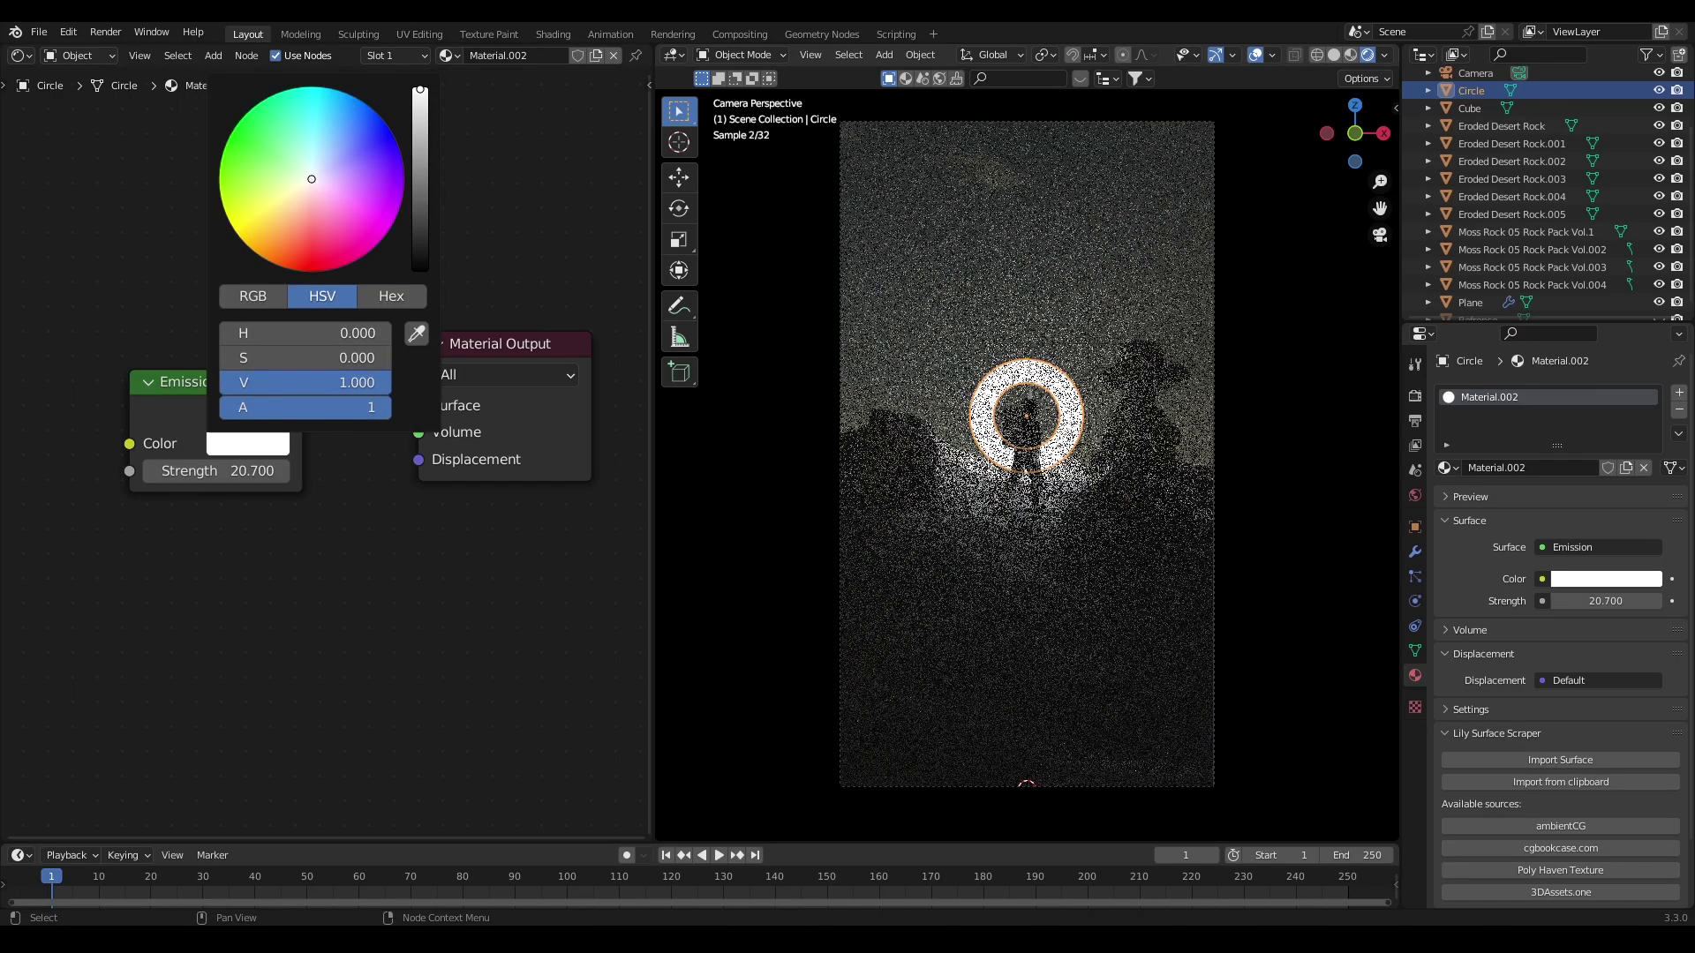
left_click_drag(300, 188, 296, 193)
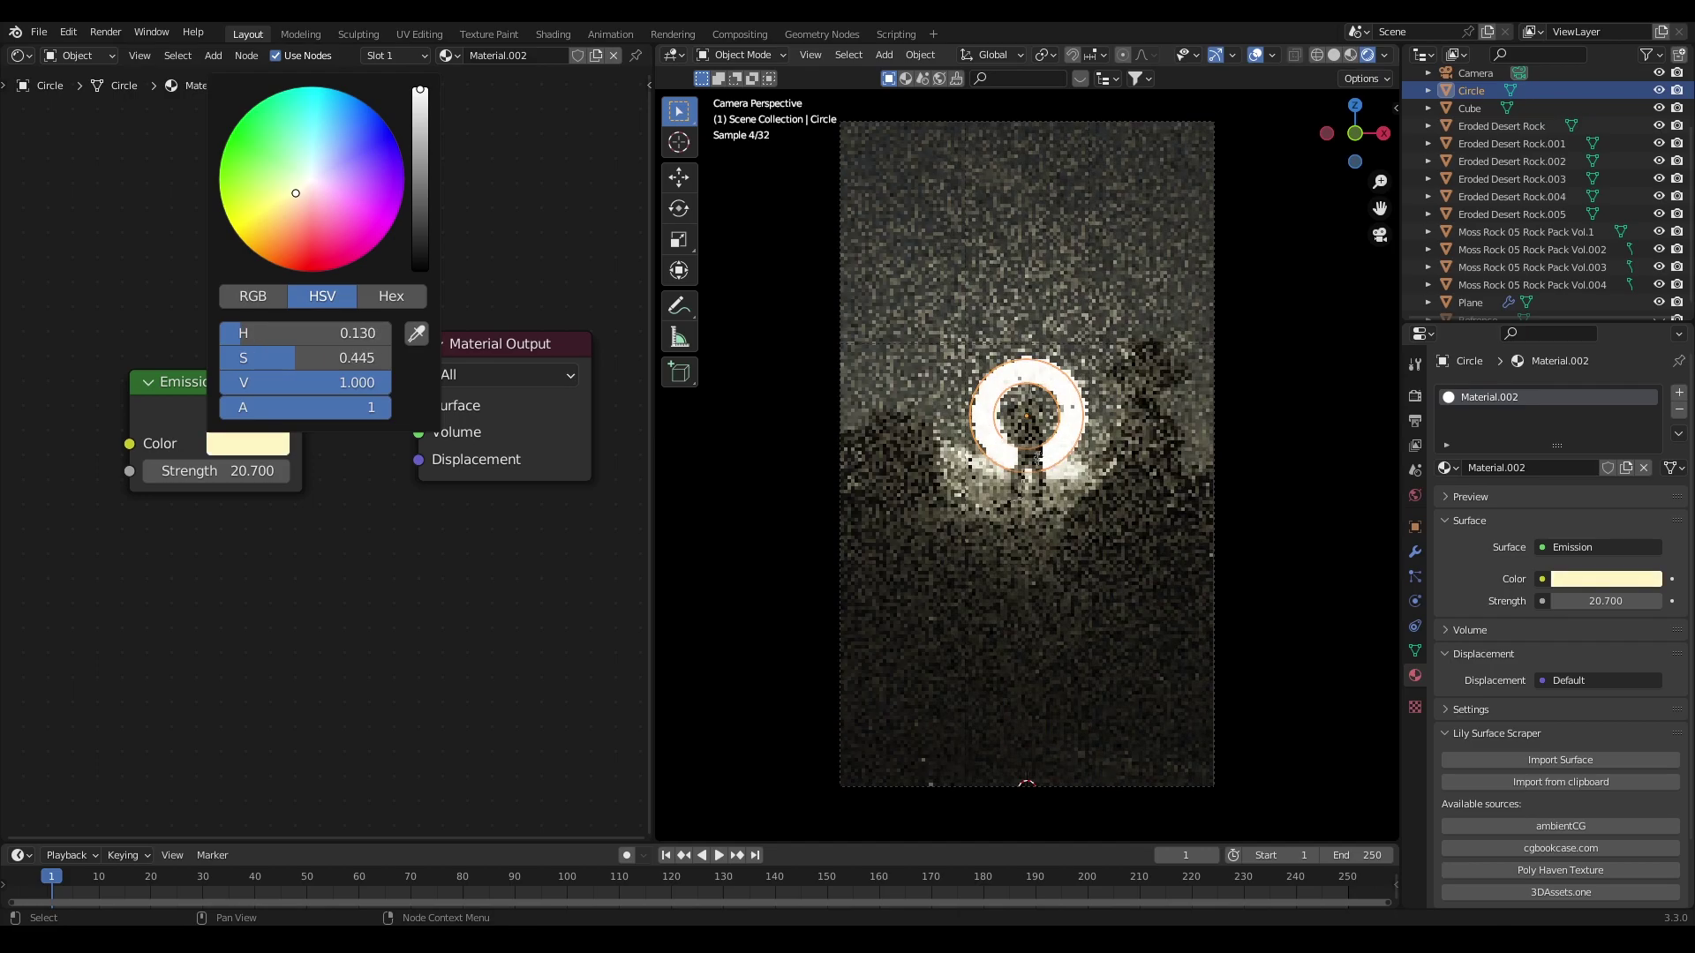
left_click_drag(295, 194, 296, 200)
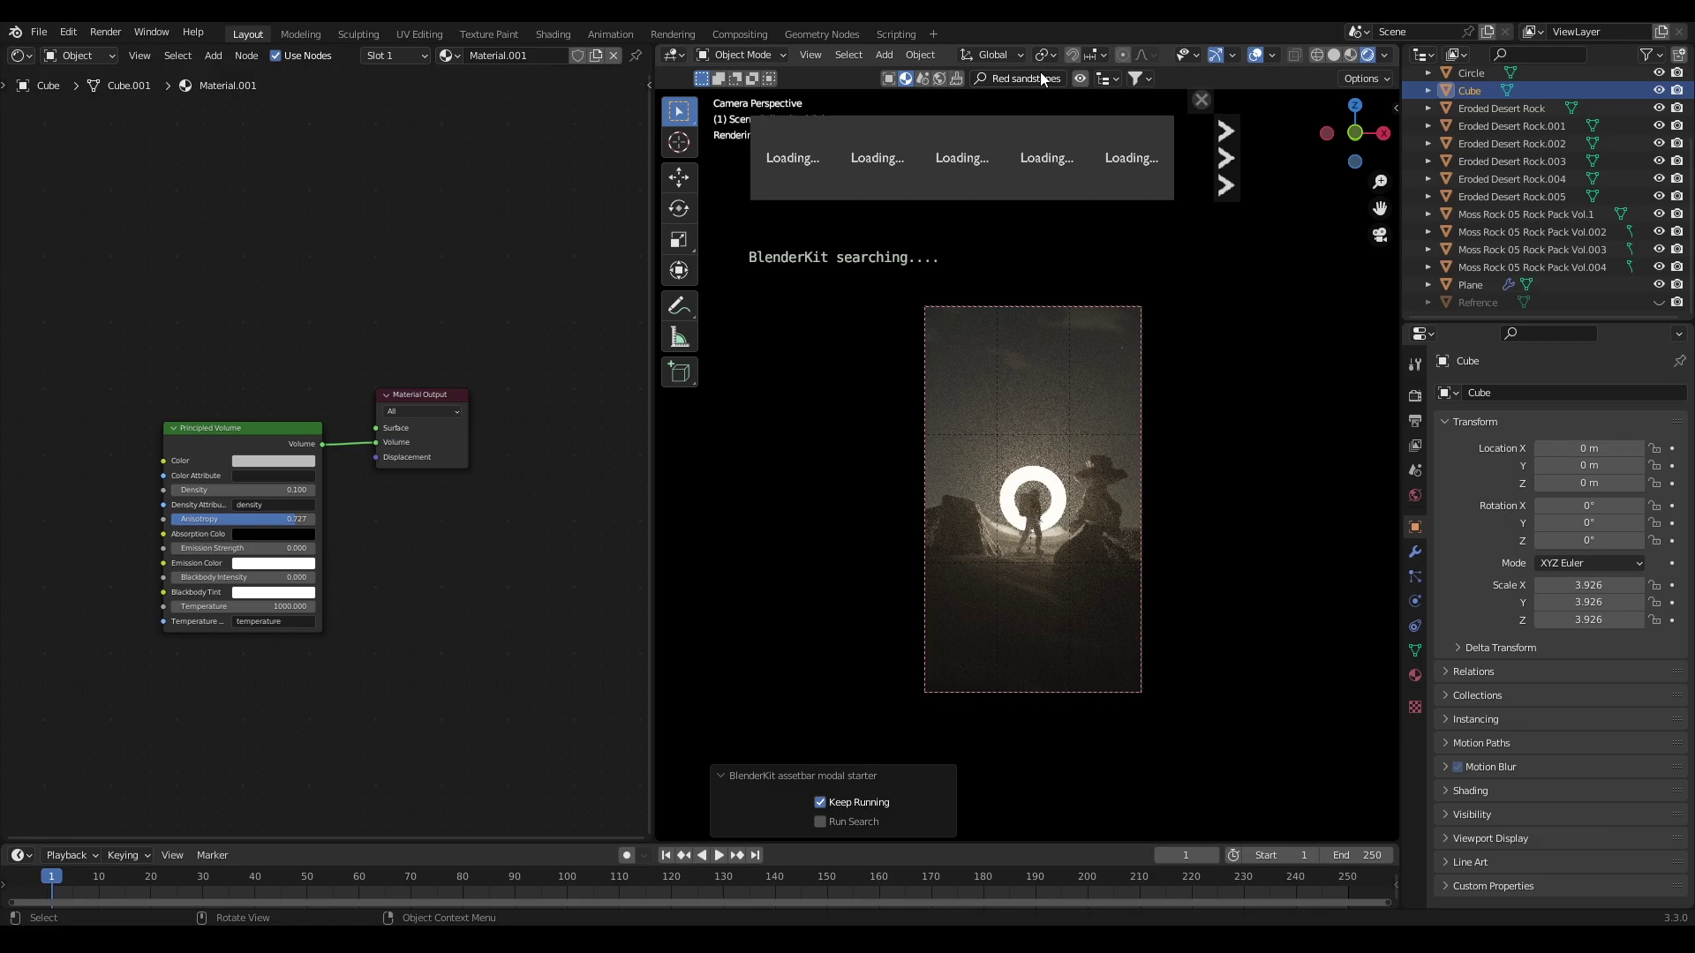
Apply the Red Sandstones material from BlenderKit to the terrain and the large rock on the astronaut's left.
mouse_move(877, 173)
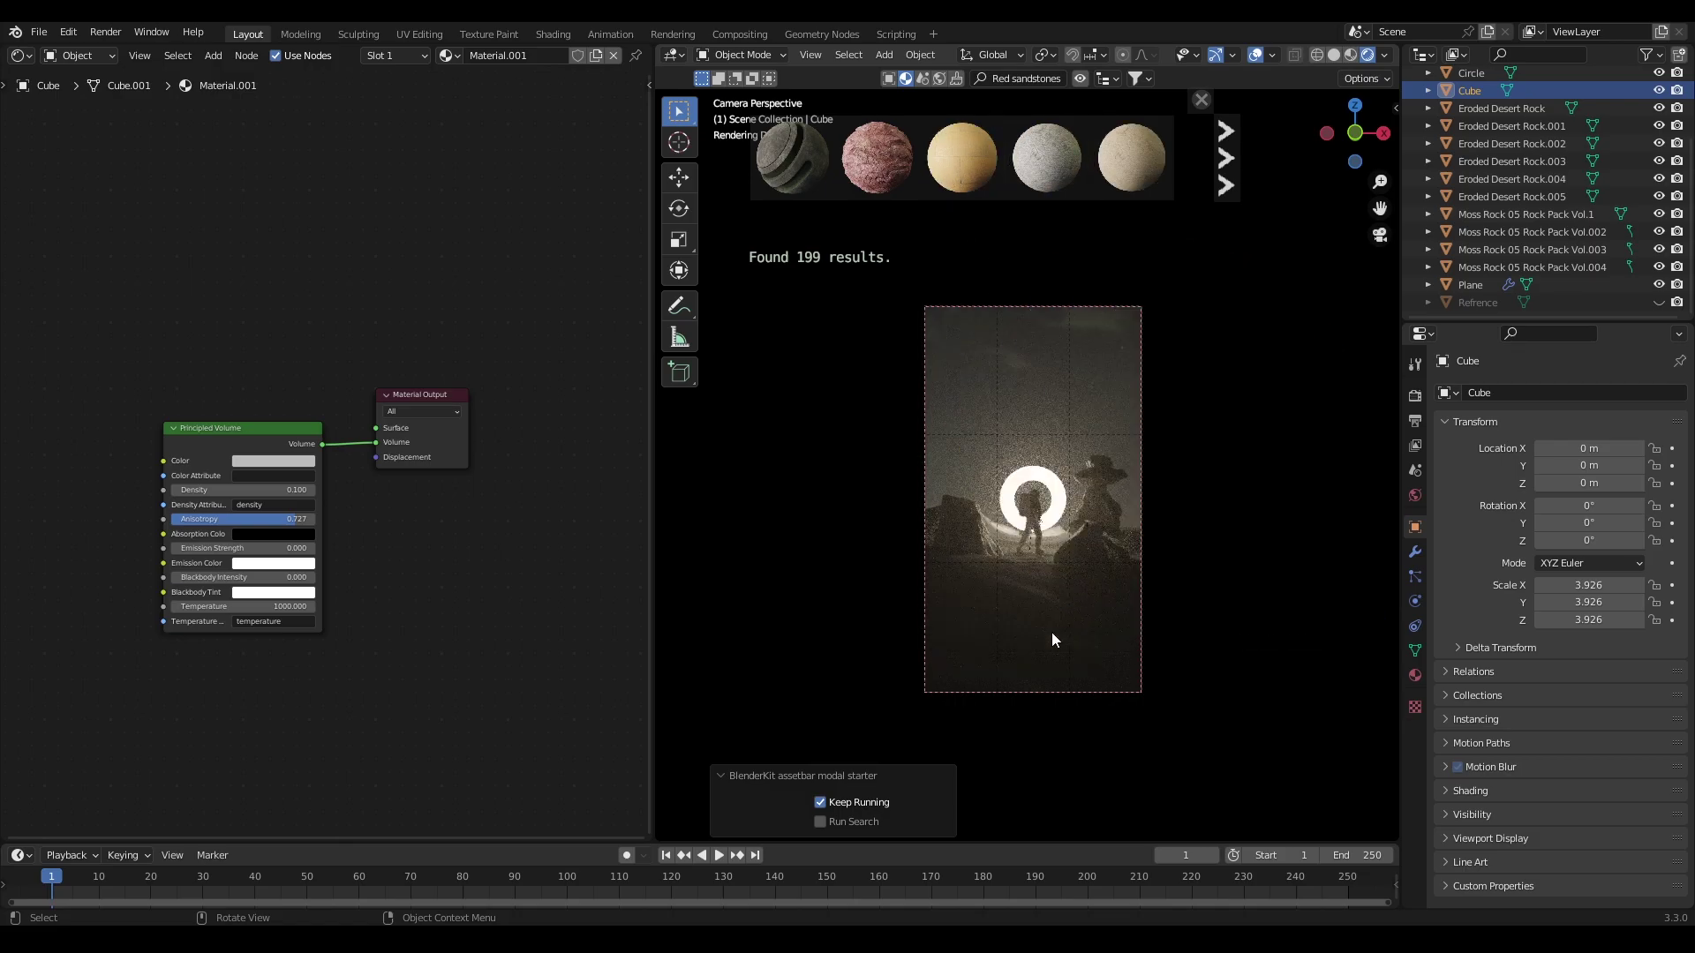
left_click(1052, 632)
left_click_drag(878, 168, 954, 538)
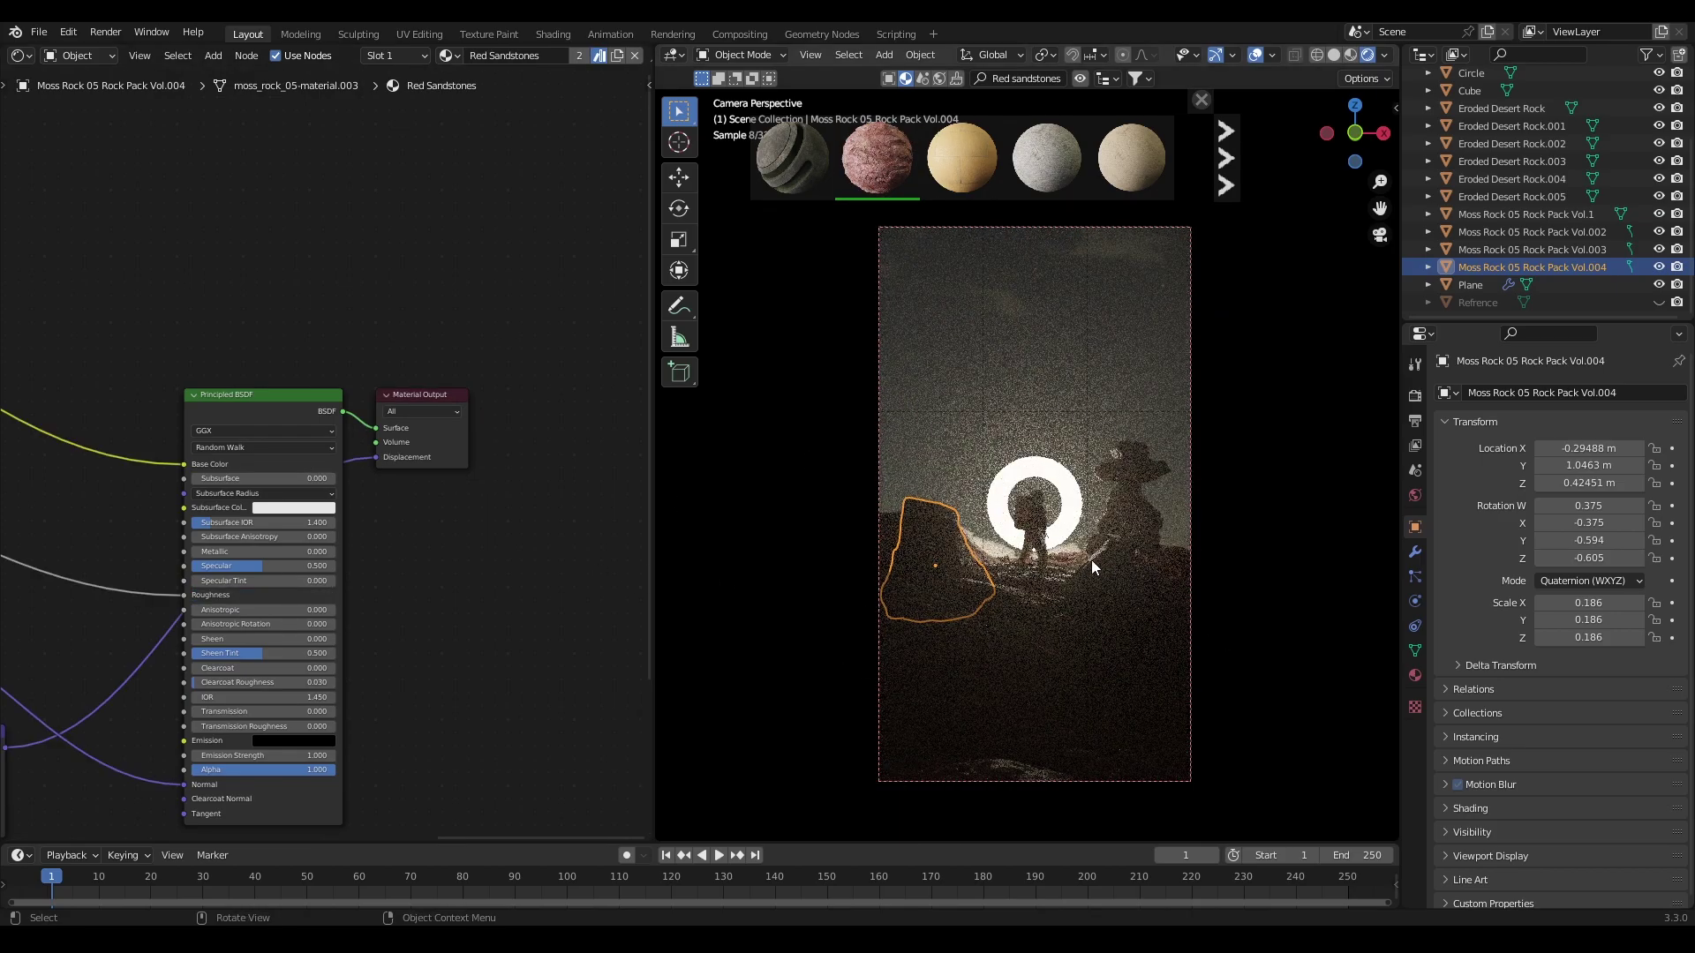
Apply the Red Sandstones material to the front boulder and the flat cap rock of the rock tower.
left_click(1107, 565)
left_click(1131, 485)
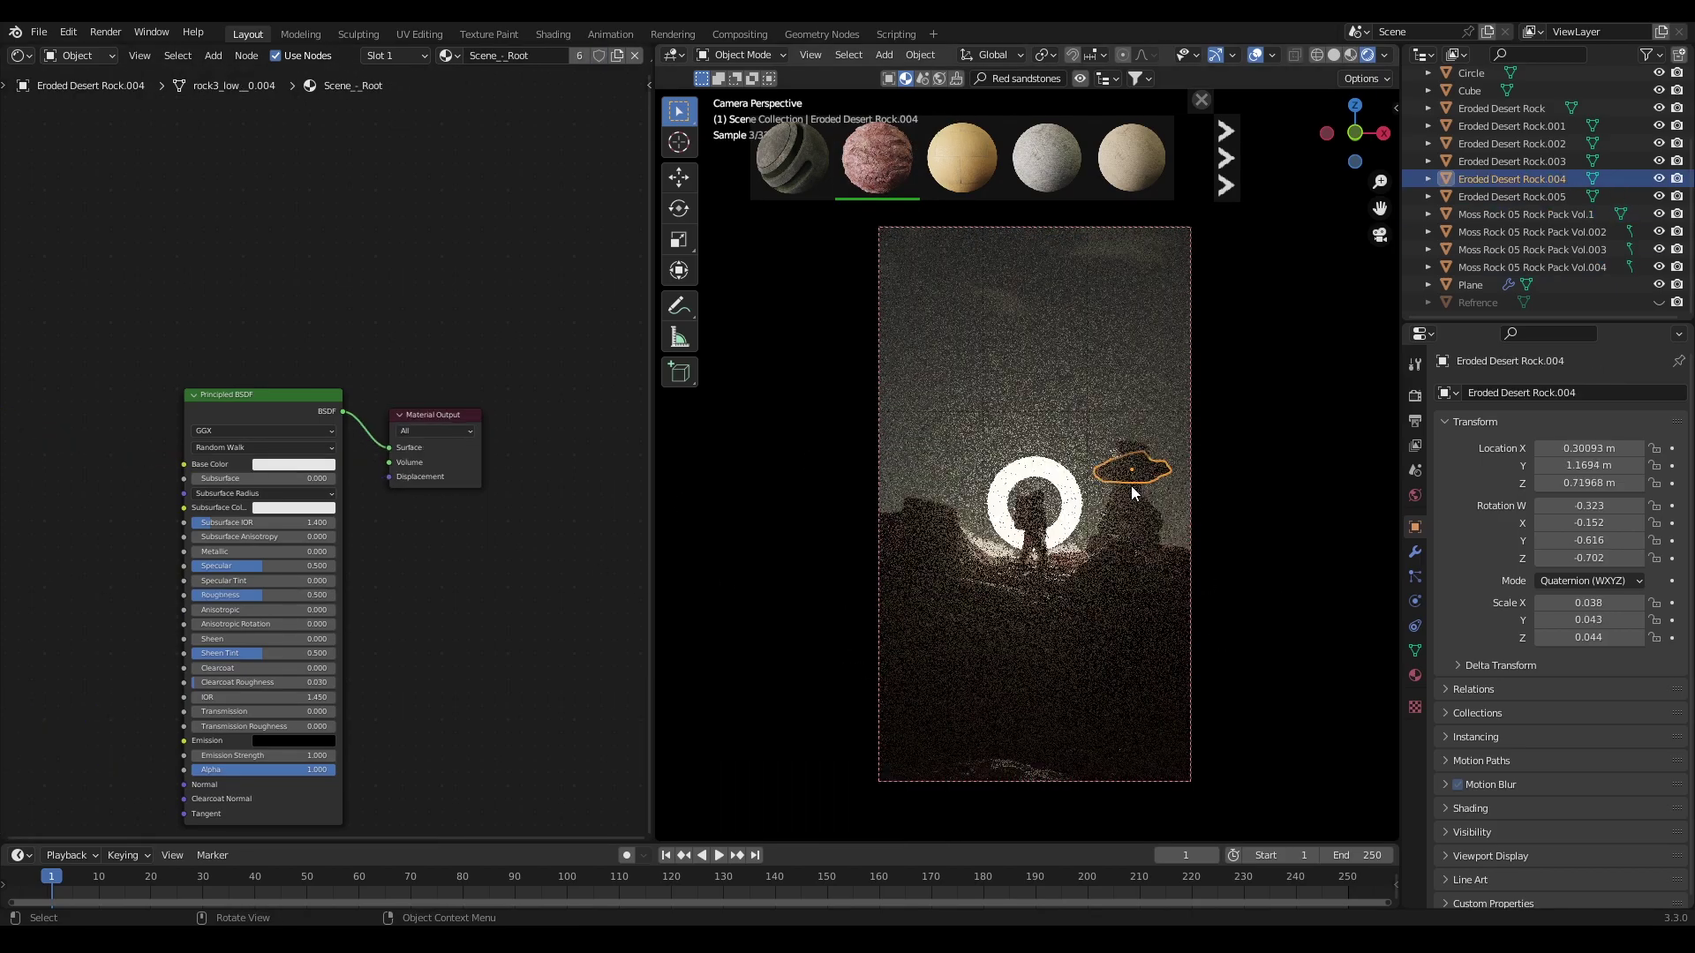
mouse_move(877, 160)
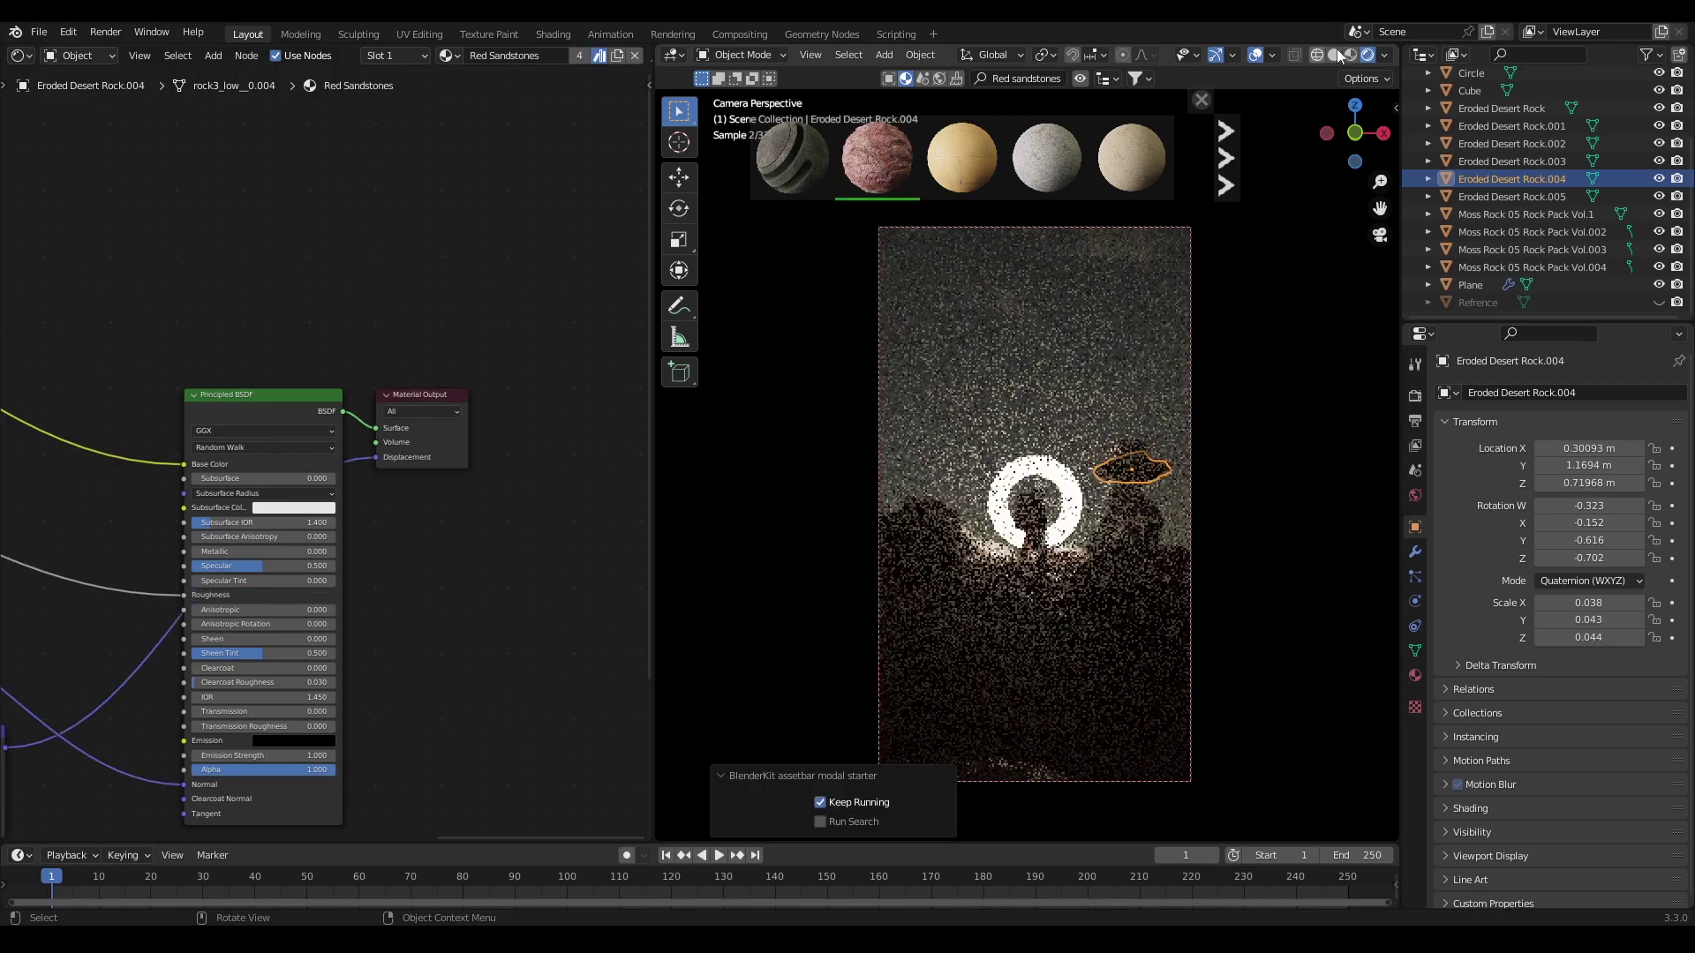
Switch to solid shading and apply the Red Sandstones material to the middle and rear rocks of the rock tower.
left_click(1334, 55)
left_click(1100, 526)
left_click(876, 159)
left_click(1170, 553)
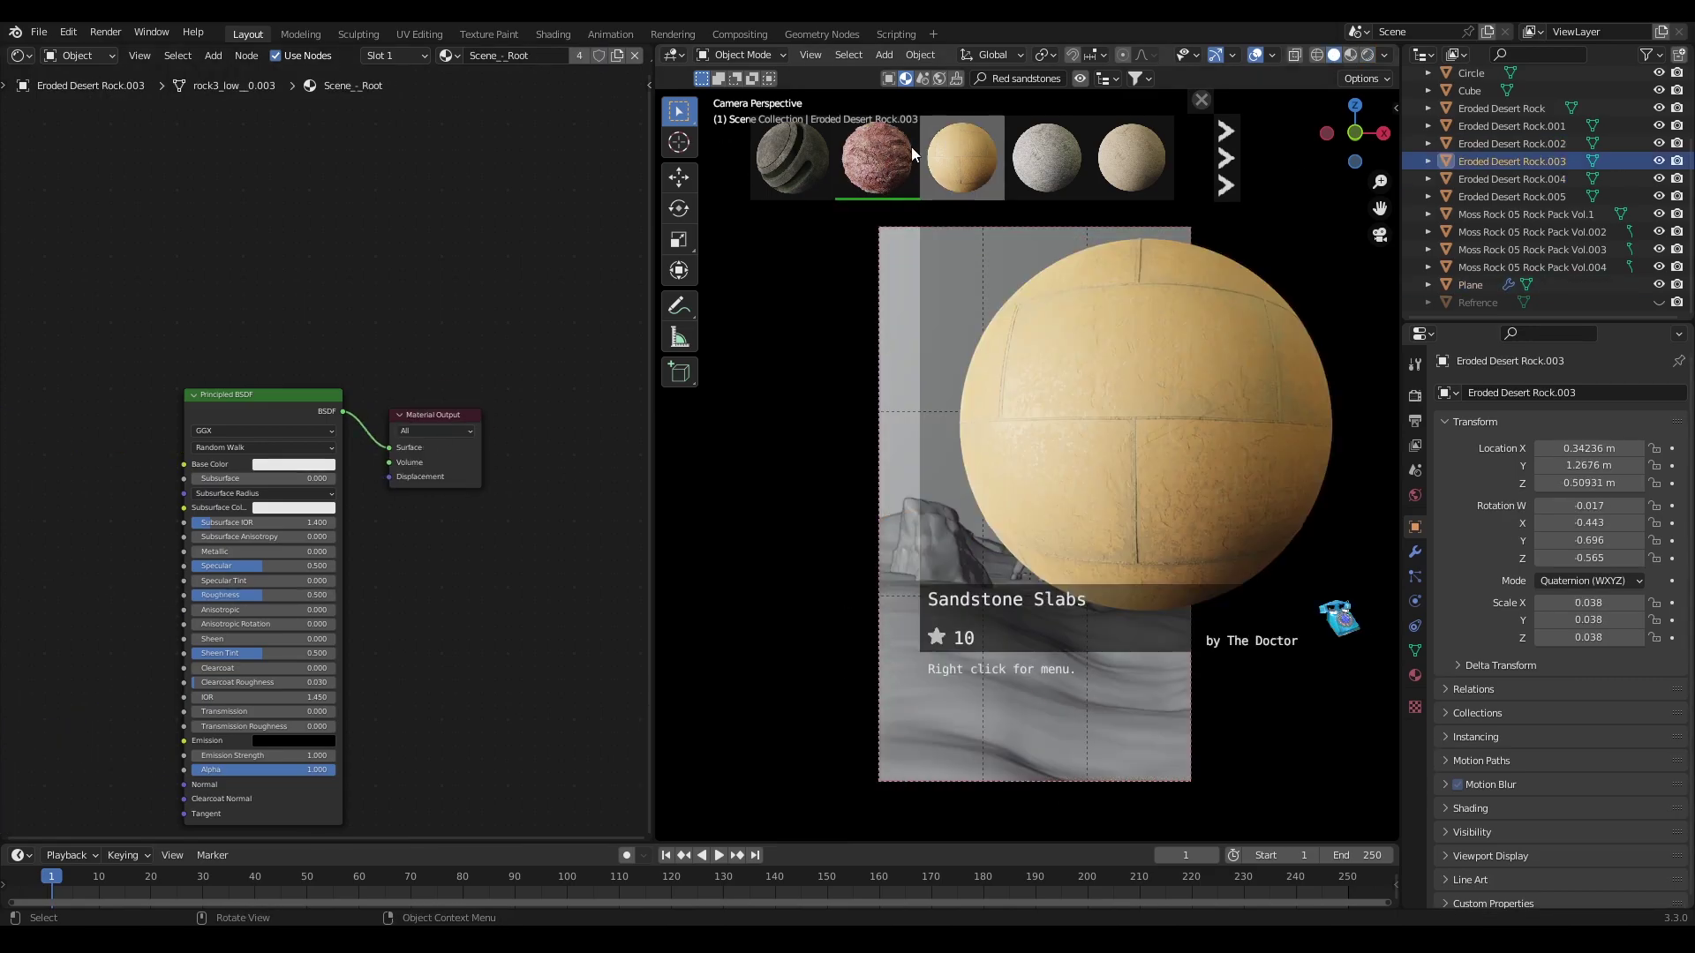
left_click(899, 159)
left_click(1132, 514)
left_click(899, 168)
Apply the Red Sandstones material to the low rock behind the astronaut.
left_click(1132, 578)
left_click(1057, 550)
left_click(1063, 546)
left_click(1068, 544)
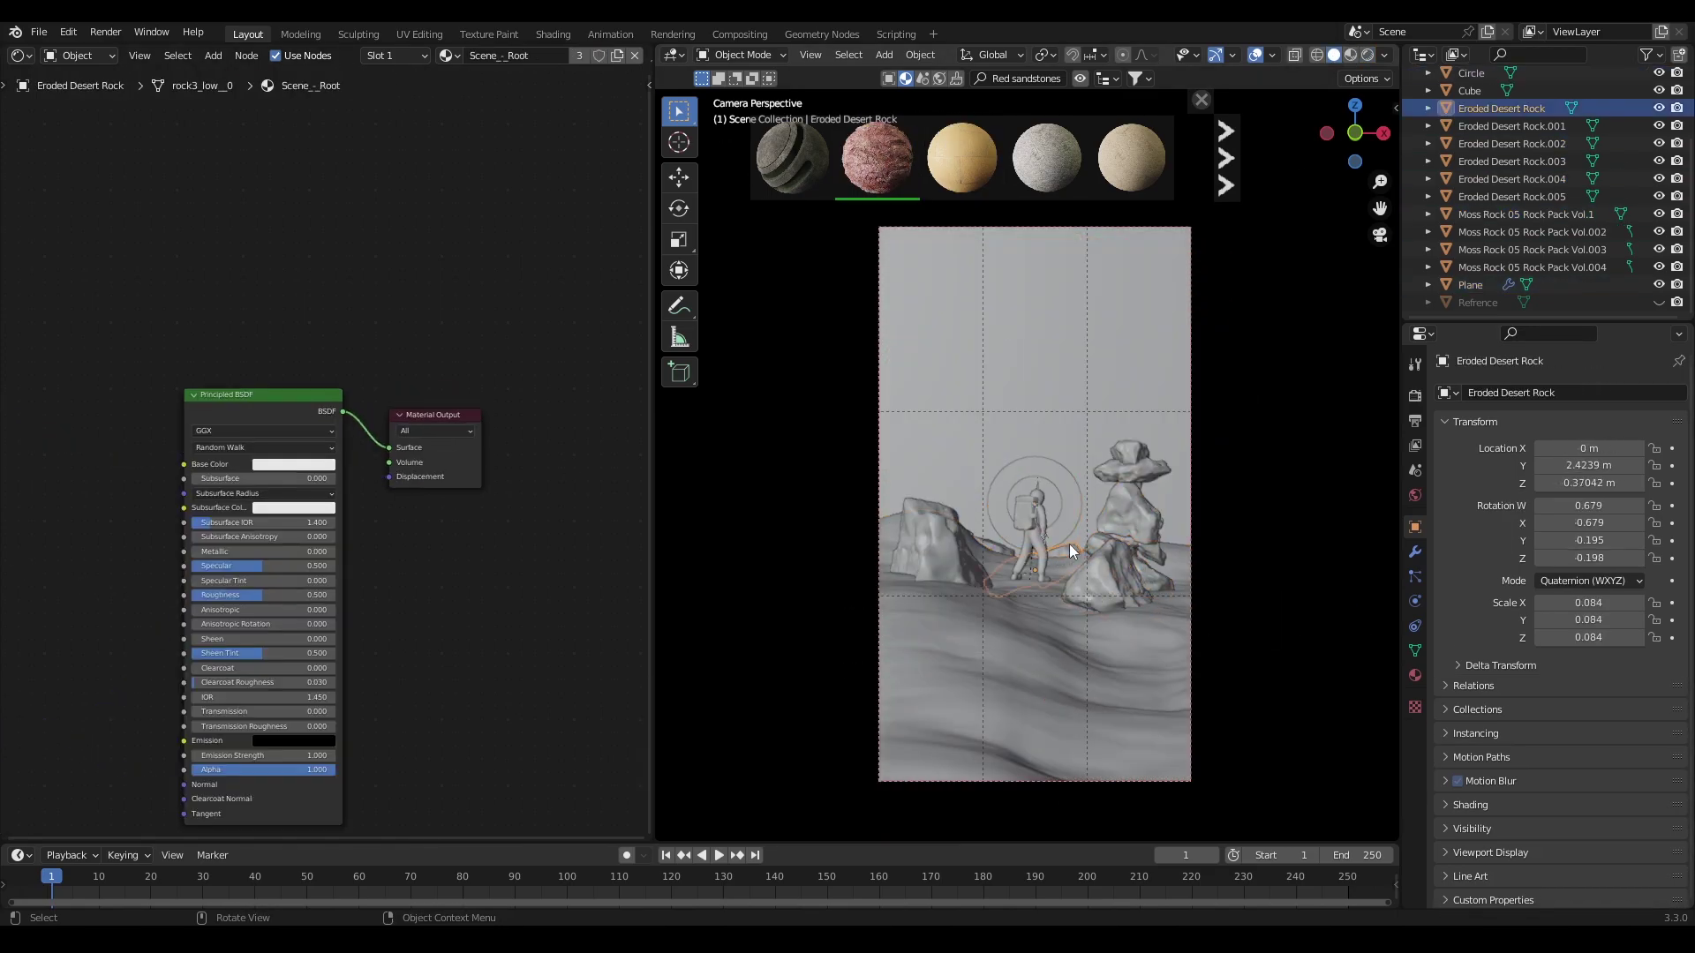
left_click(1003, 542)
left_click(888, 168)
Apply the Red Sandstones material to the small topmost rock of the rock tower.
left_click(1128, 454)
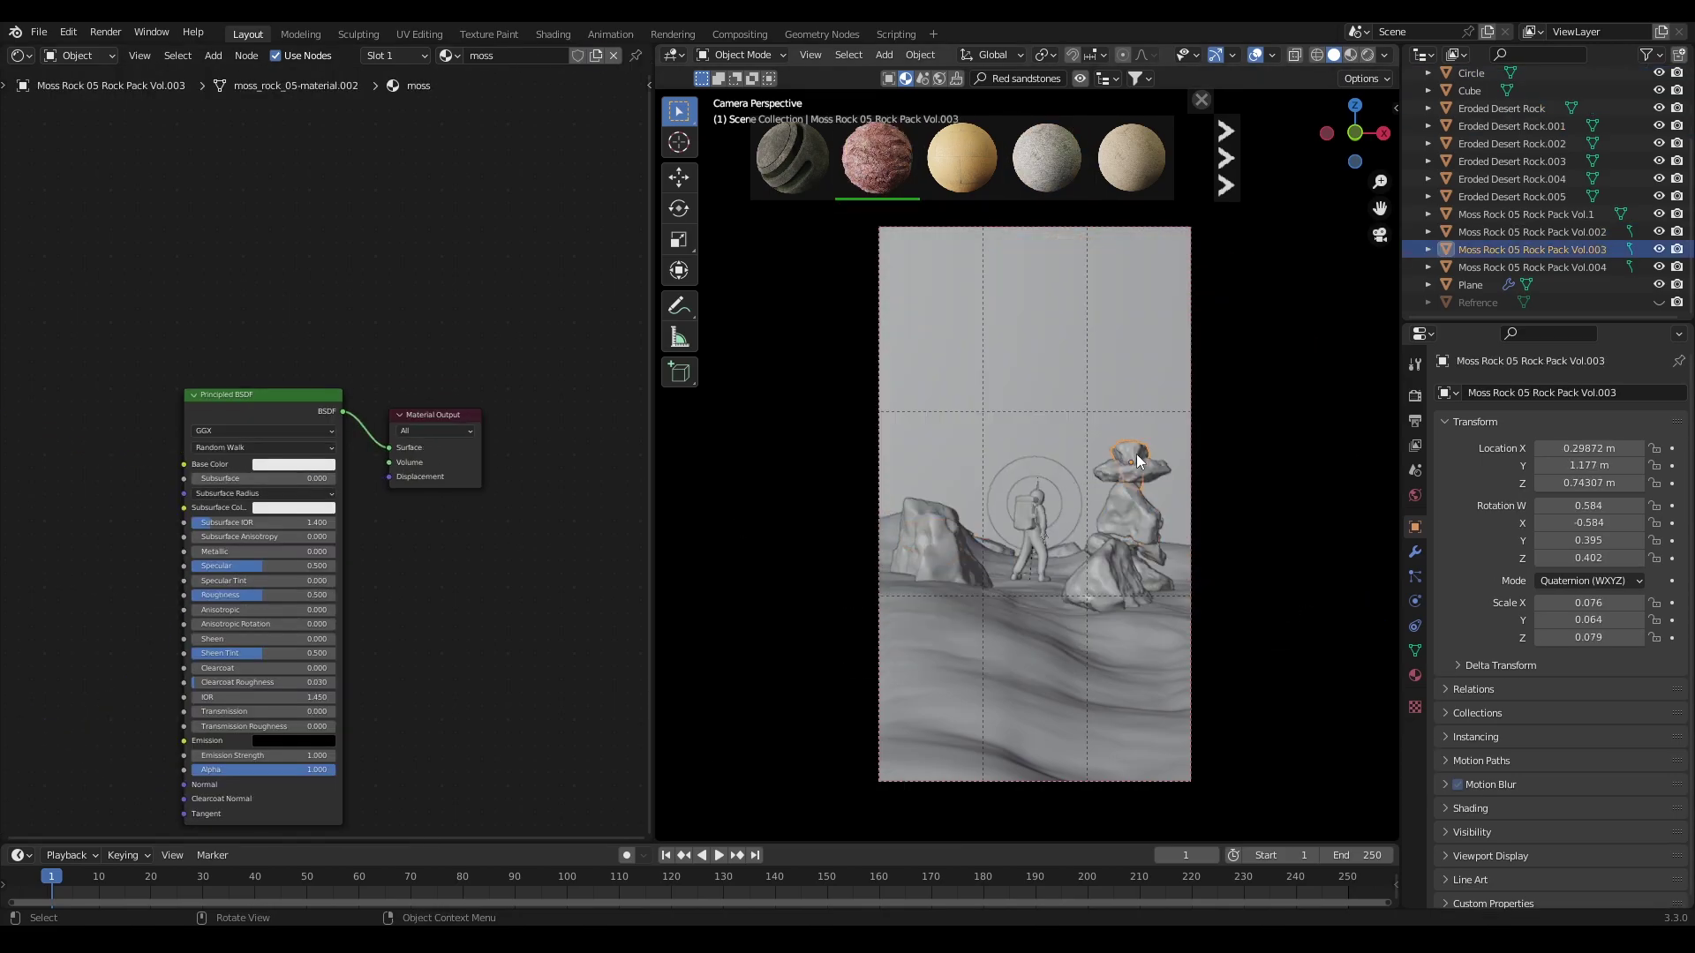
left_click(888, 168)
left_click(1135, 505)
left_click(1136, 472)
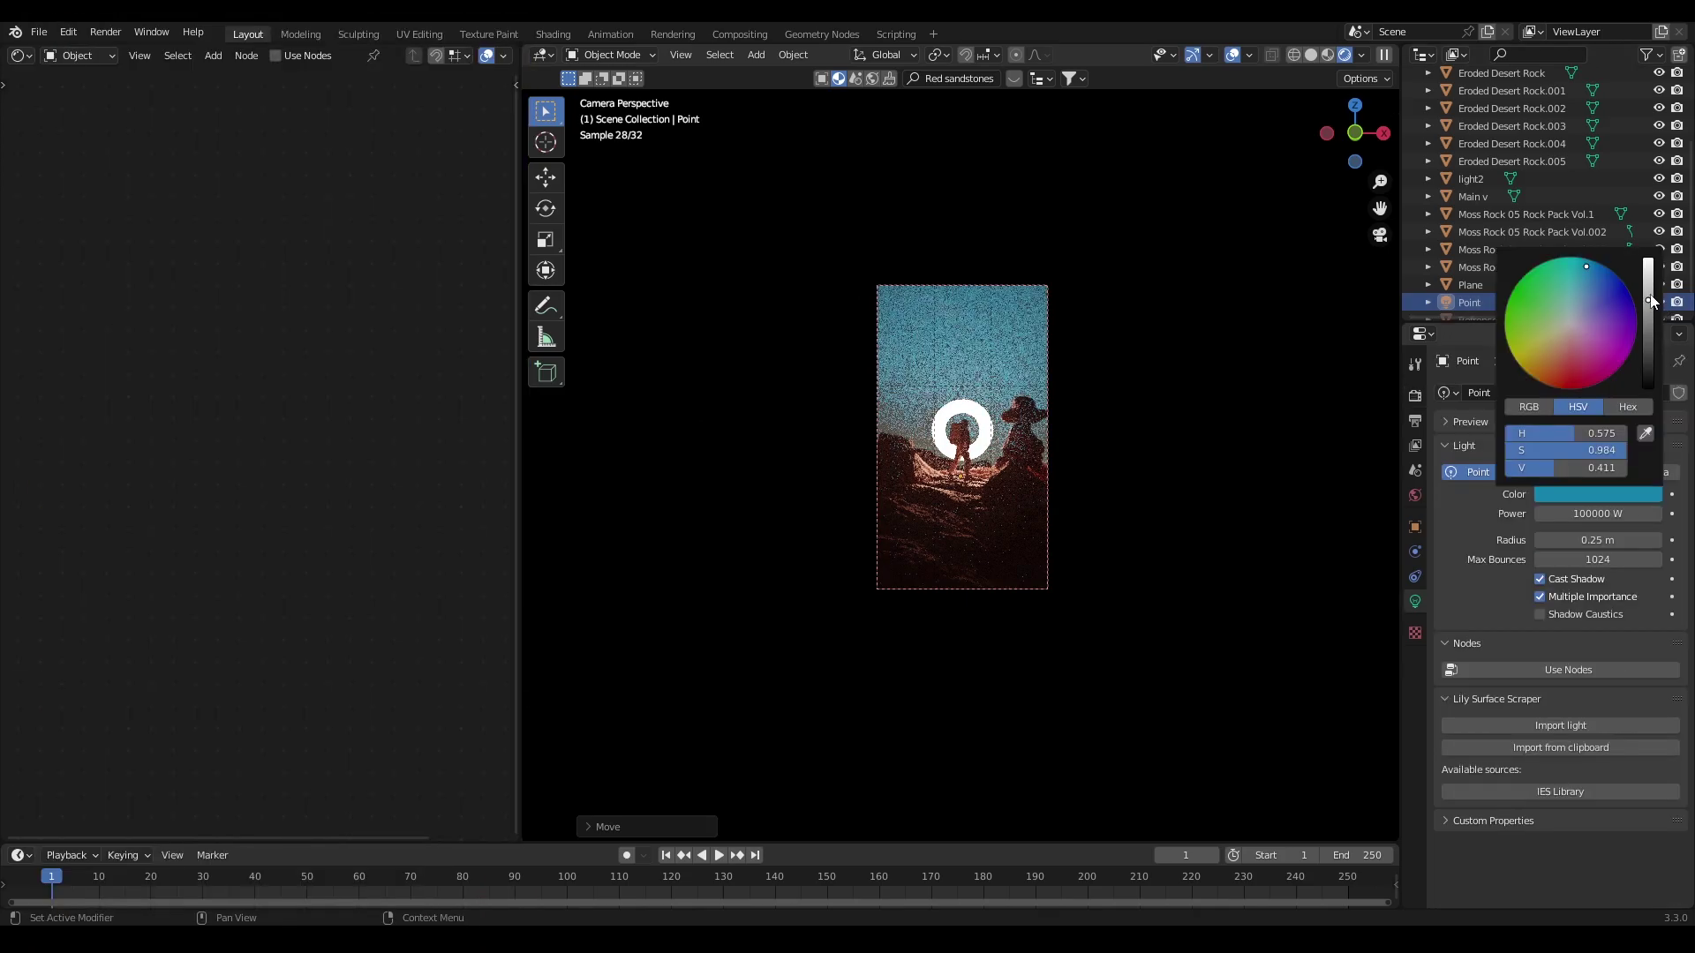
Set the point light's colour to a darker blue with hue 0.581, saturation 0.981 and value 0.334.
left_click_drag(1648, 300, 1649, 315)
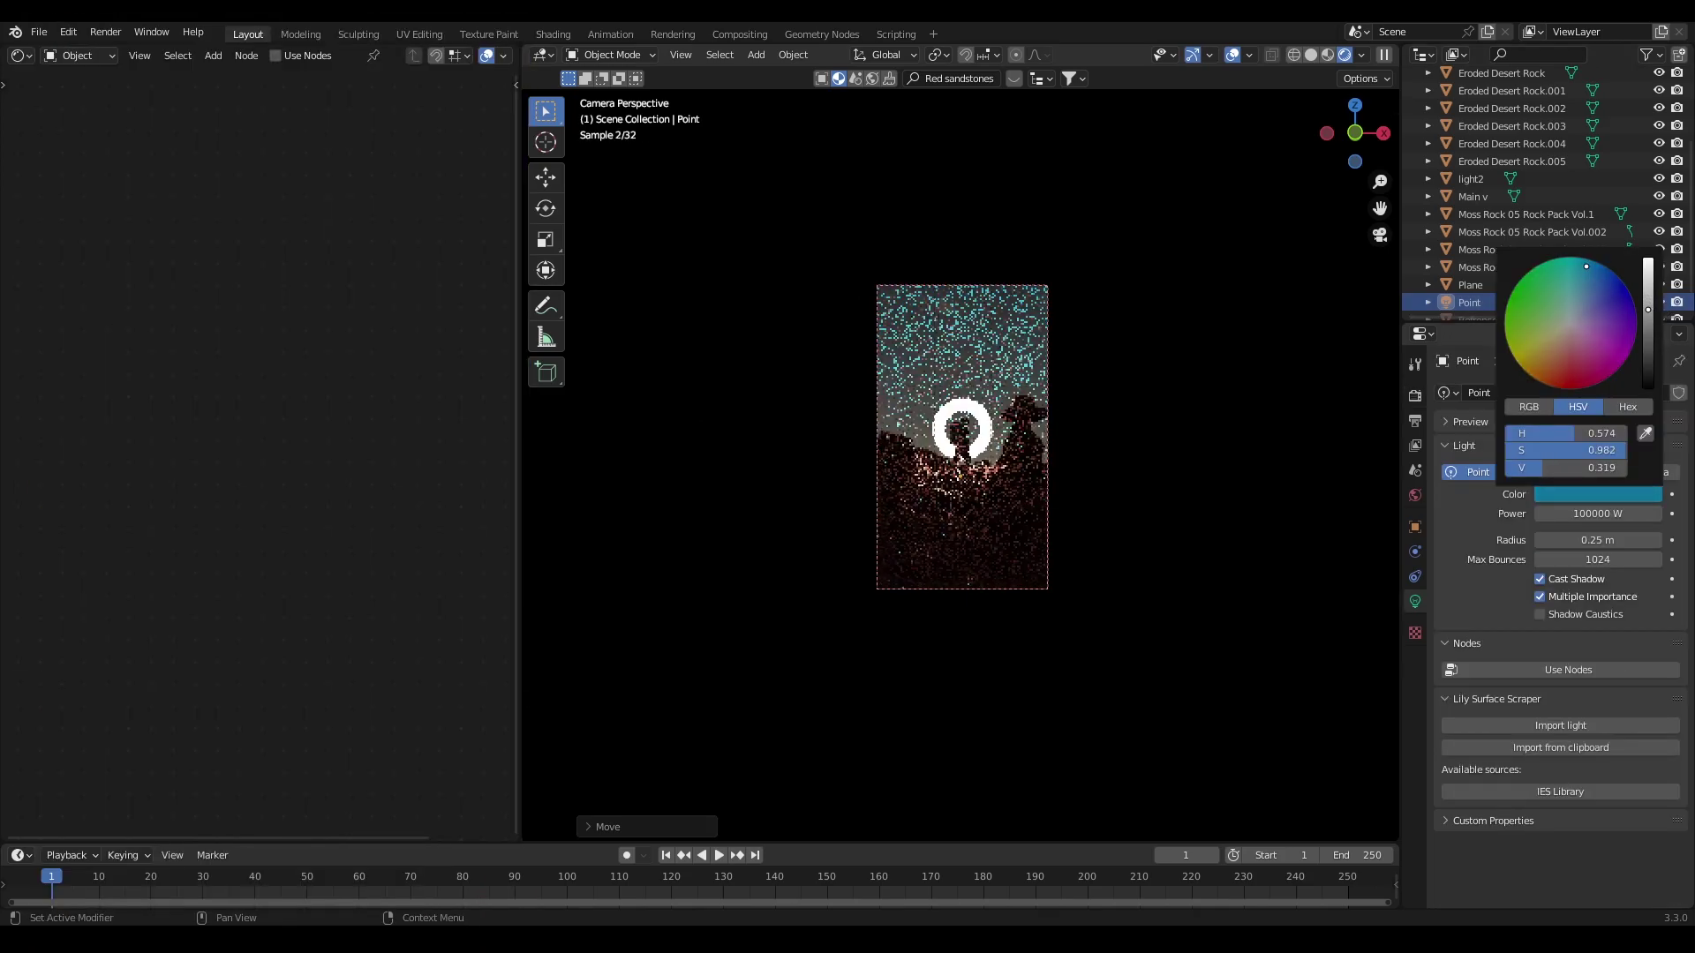
left_click_drag(1581, 264, 1588, 266)
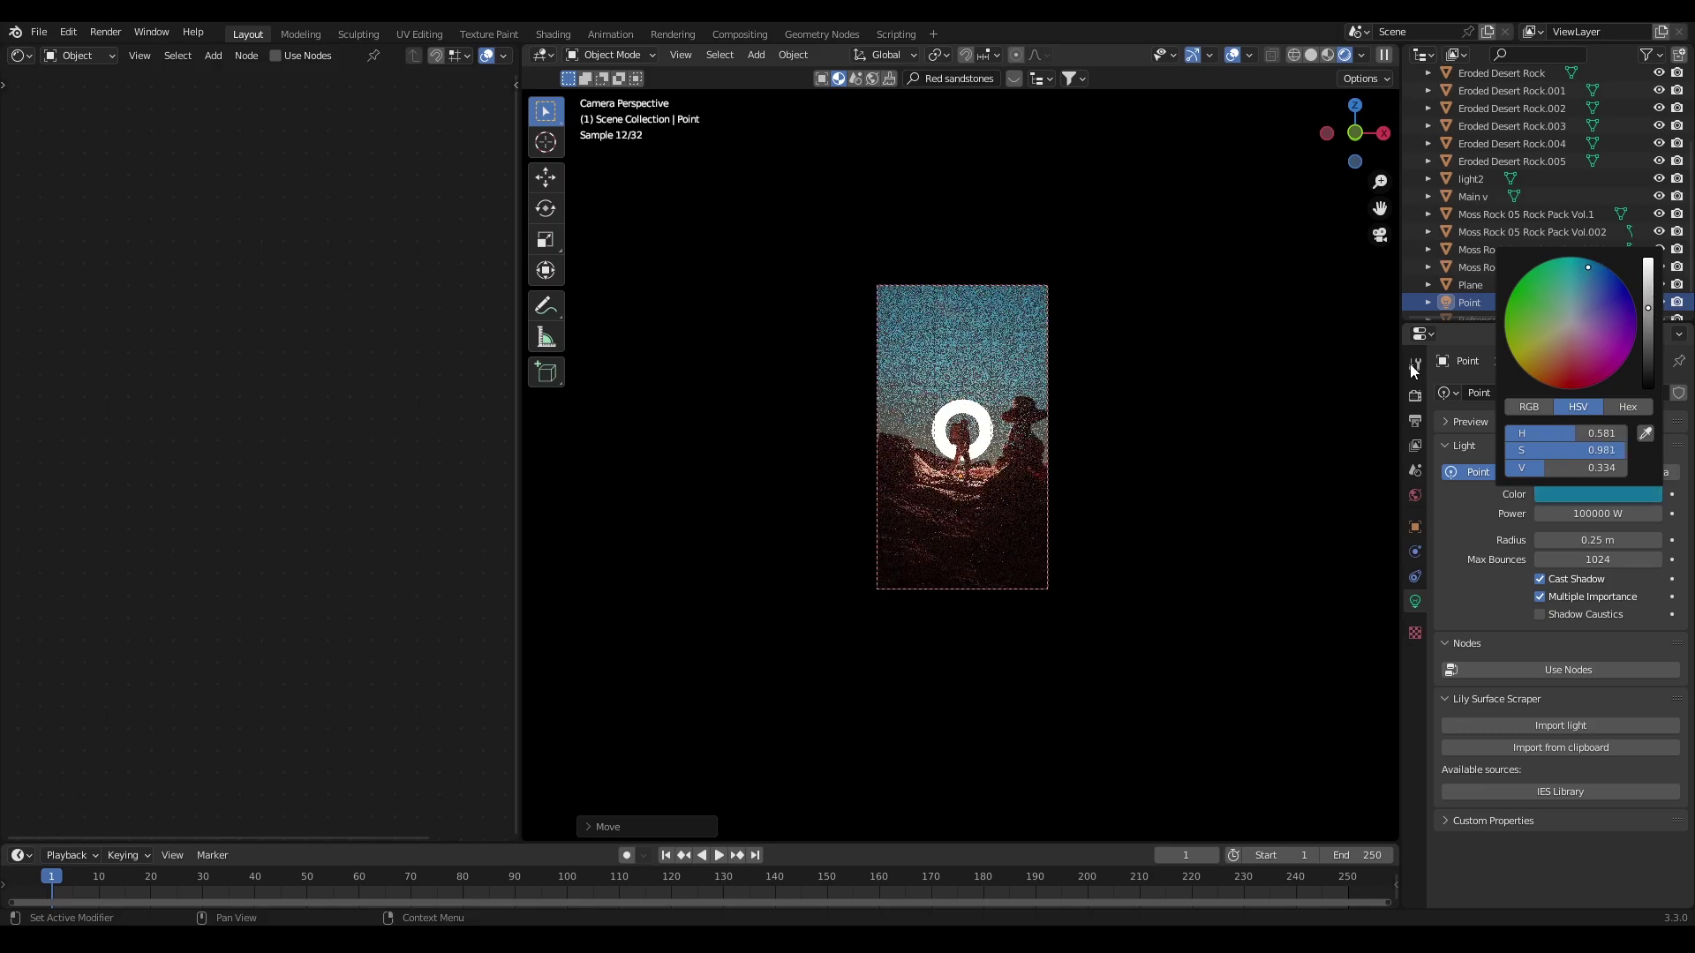